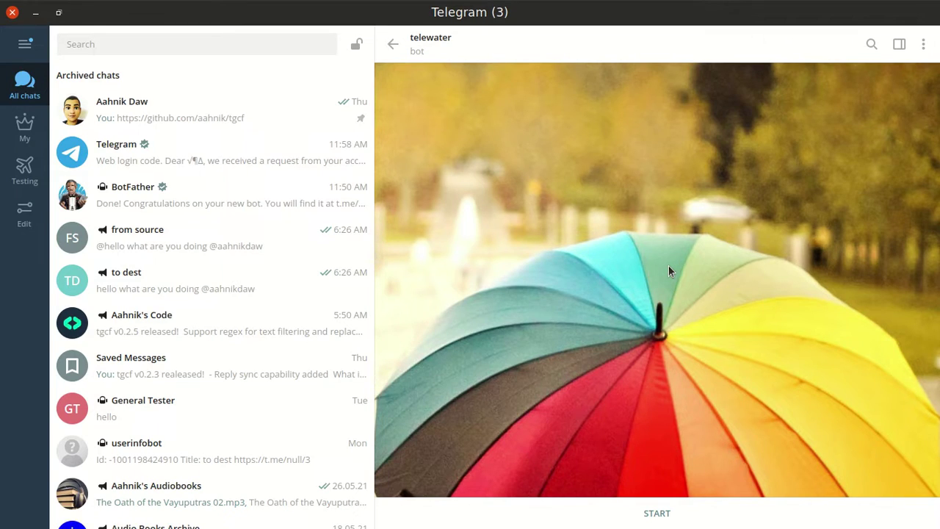
Step: Send /start to the telewater bot to get its creator credits and GitHub source link
{"action": "left_click", "coordinate": [655, 514]}
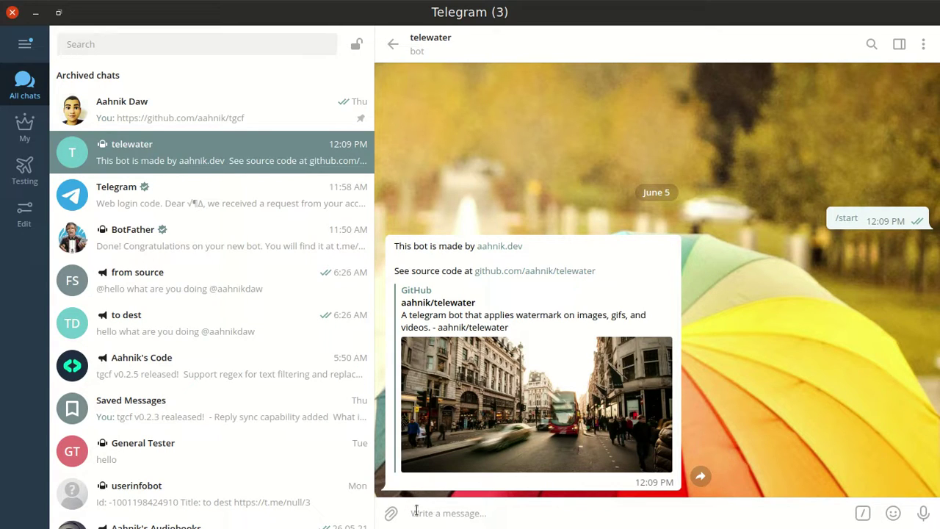
{"action": "left_click", "coordinate": [390, 513]}
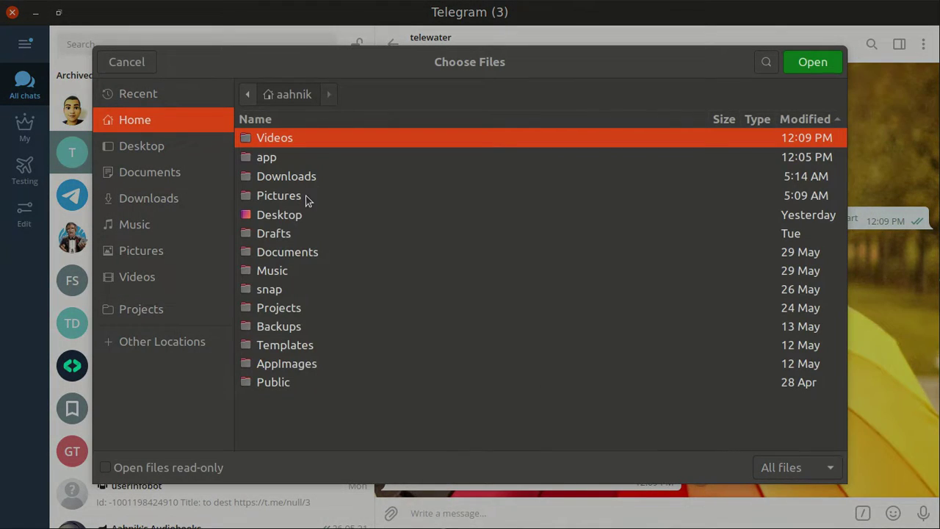
{"action": "left_click", "coordinate": [305, 195]}
{"action": "double_click", "coordinate": [305, 195]}
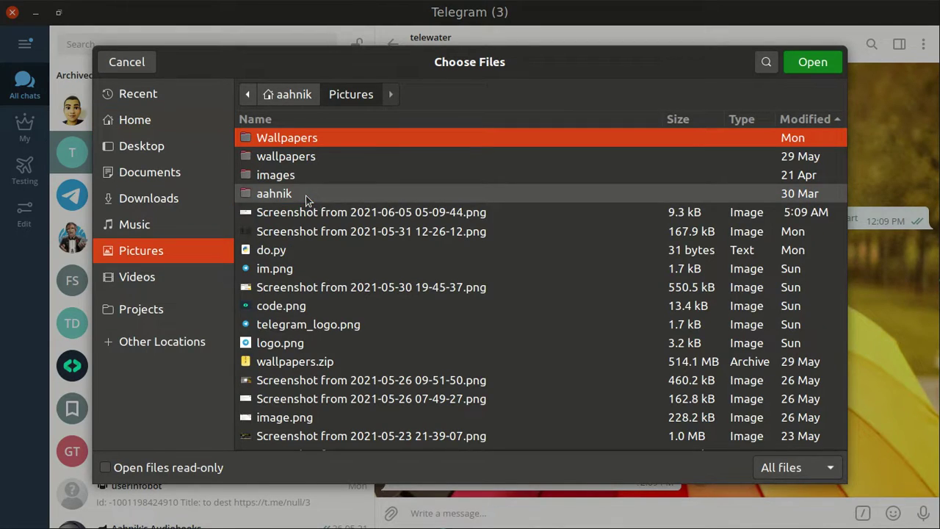
{"action": "left_click", "coordinate": [312, 380]}
{"action": "left_click", "coordinate": [802, 62]}
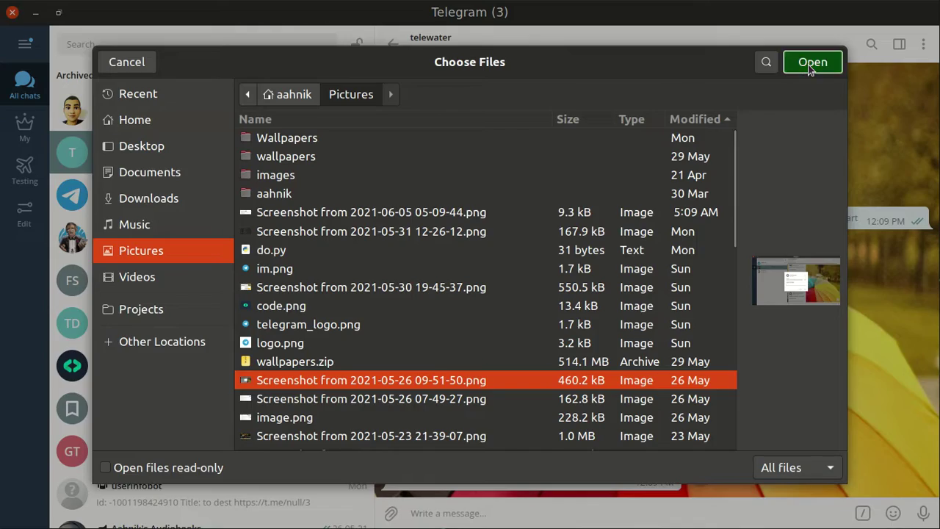
{"action": "left_click", "coordinate": [565, 384]}
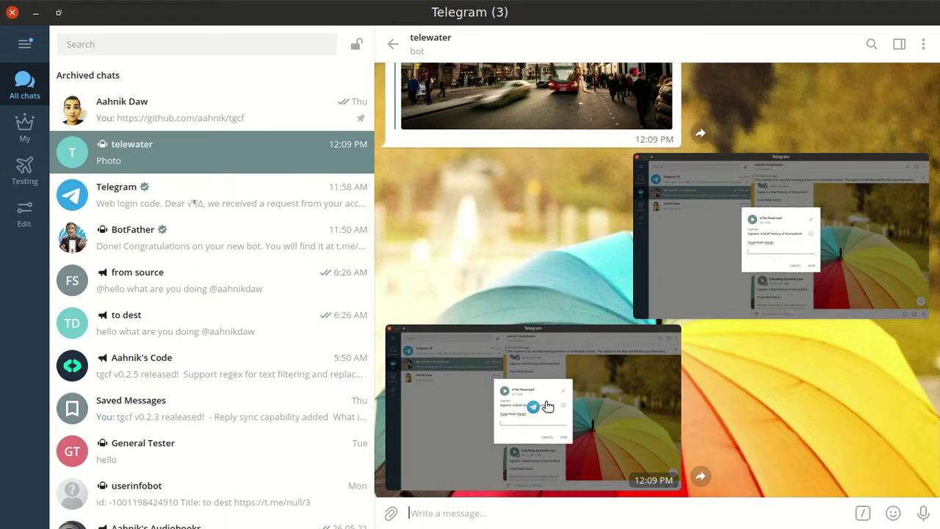
{"action": "type", "text": "/"}
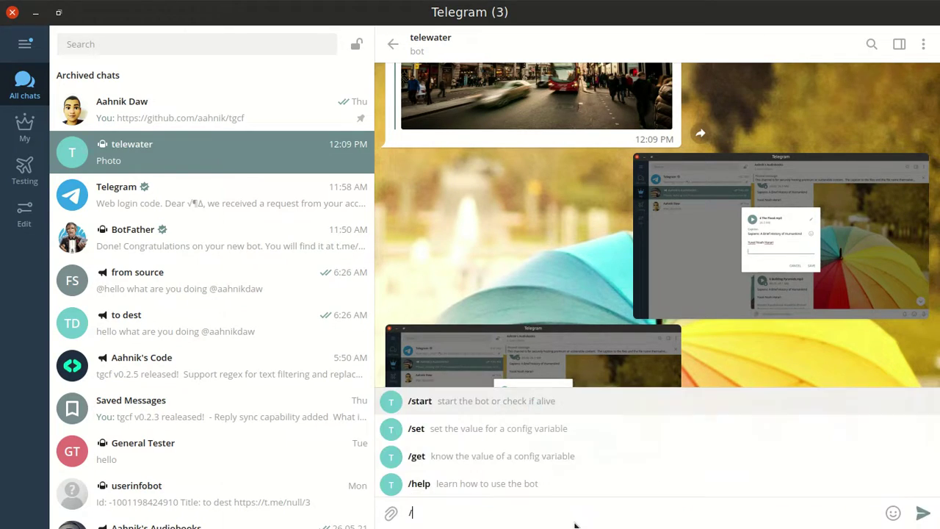
{"action": "key", "text": "Down"}
{"action": "key", "text": "Down"}
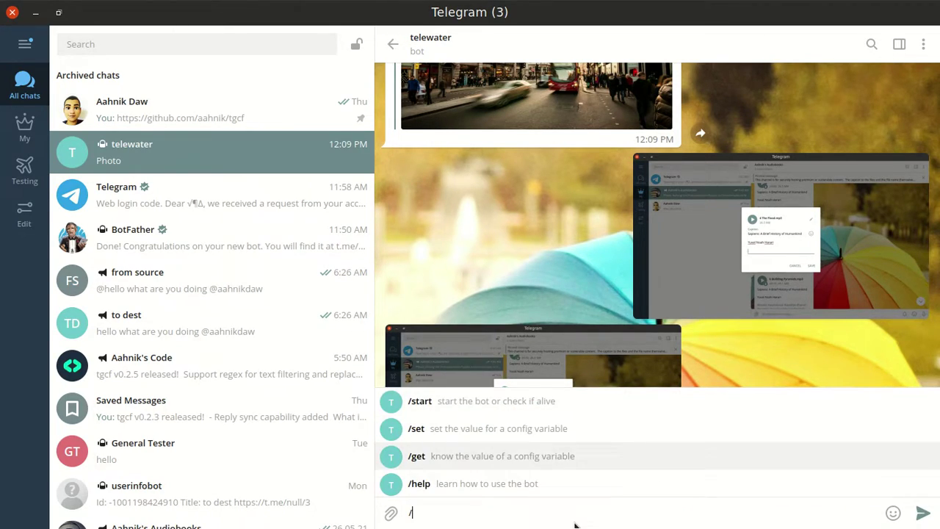
{"action": "key", "text": "Up"}
{"action": "key", "text": "Down"}
{"action": "key", "text": "BackSpace"}
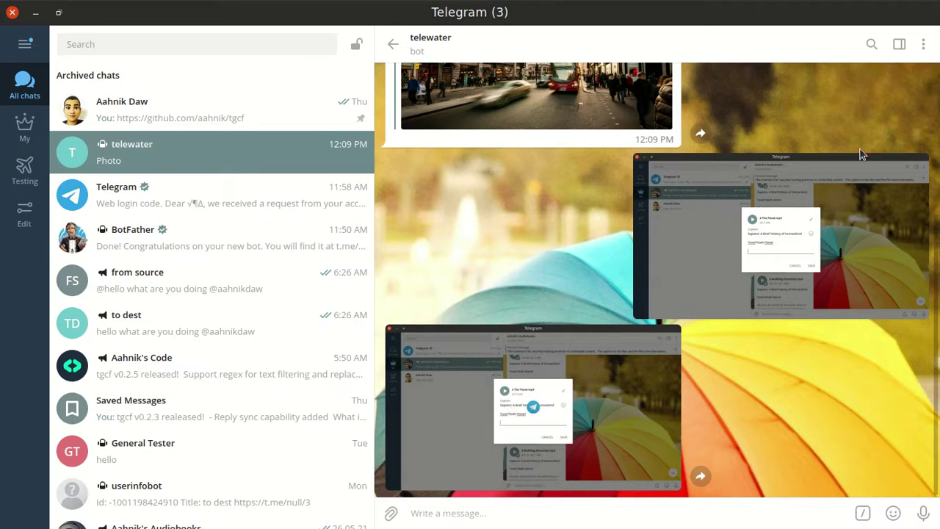
{"action": "type", "text": "@gif"}
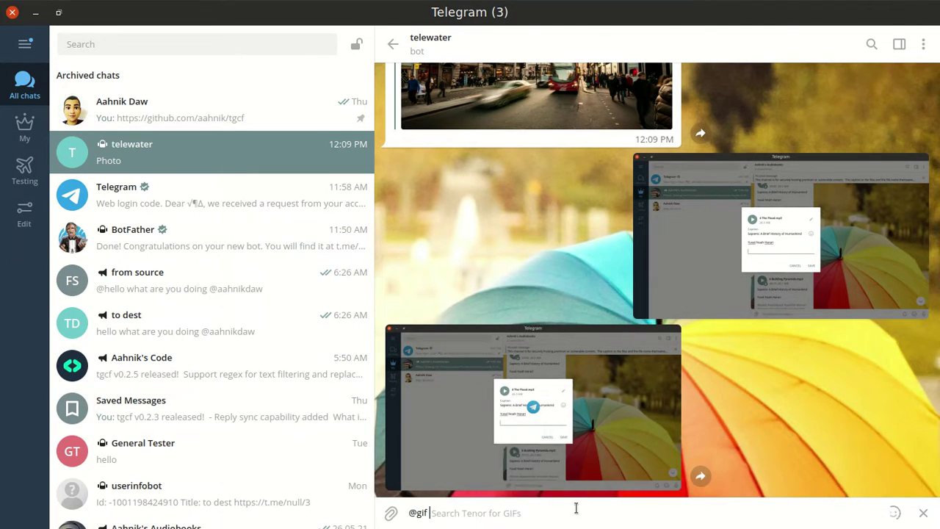
{"action": "left_click", "coordinate": [481, 264]}
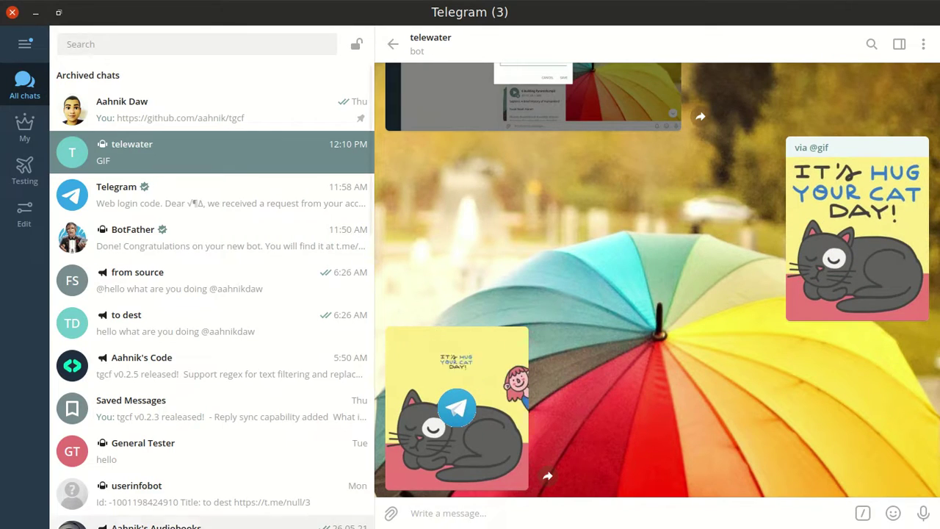
Step: Send twitter_querry.mp4 from the Videos folder to the telewater bot
{"action": "left_click", "coordinate": [389, 514]}
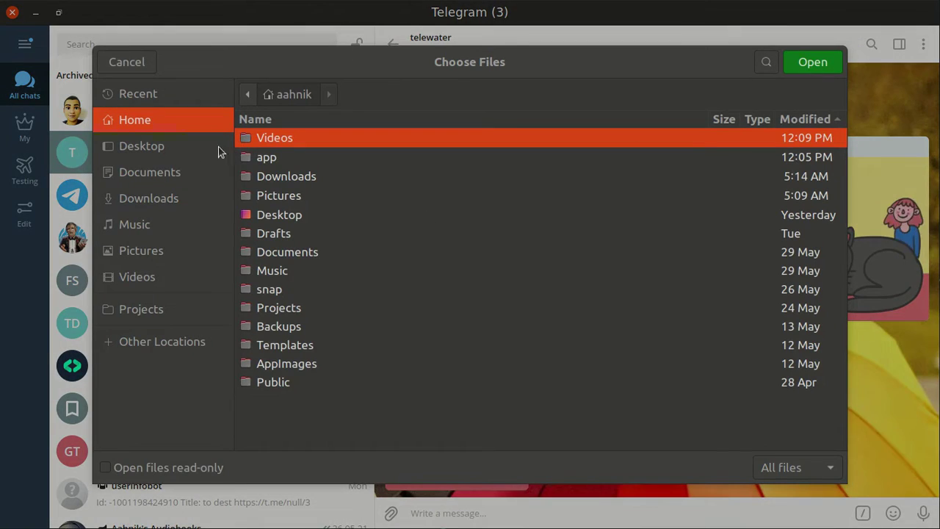
{"action": "left_click", "coordinate": [158, 275]}
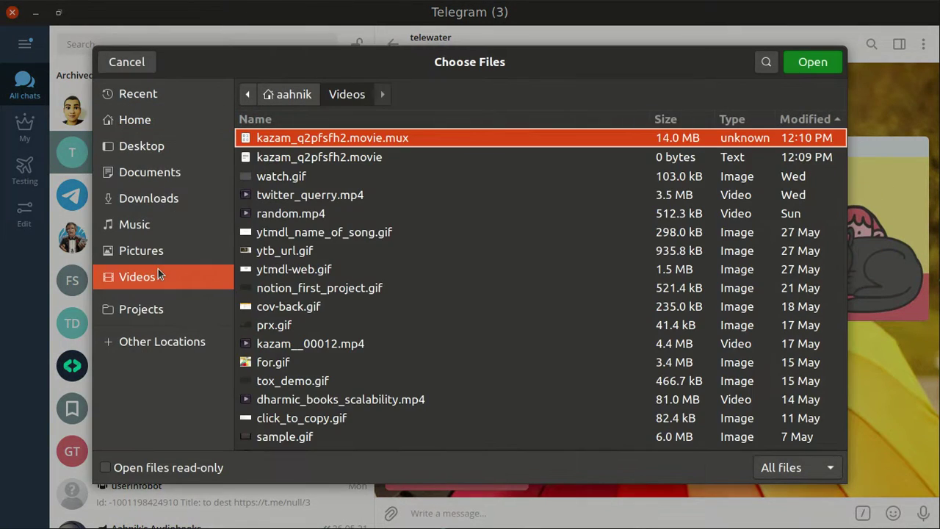
{"action": "left_click", "coordinate": [357, 197]}
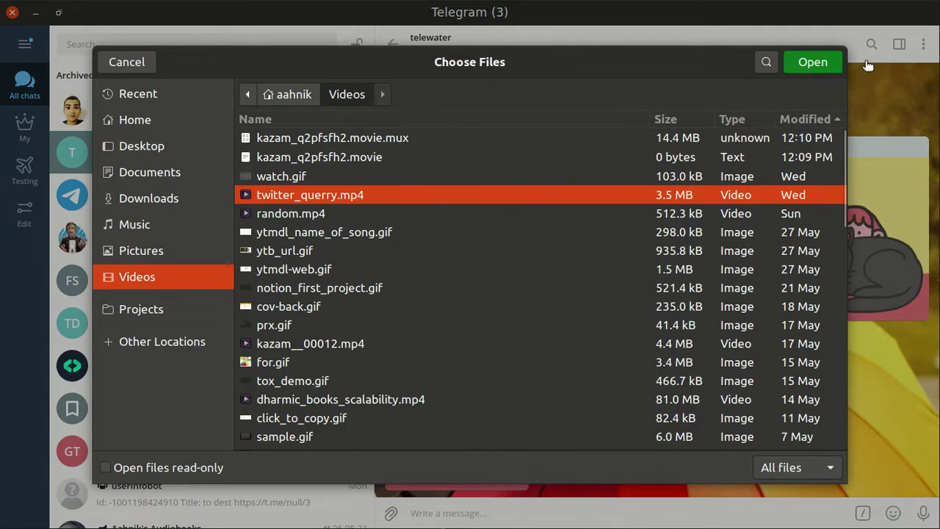
{"action": "left_click", "coordinate": [812, 65]}
{"action": "left_click", "coordinate": [567, 369]}
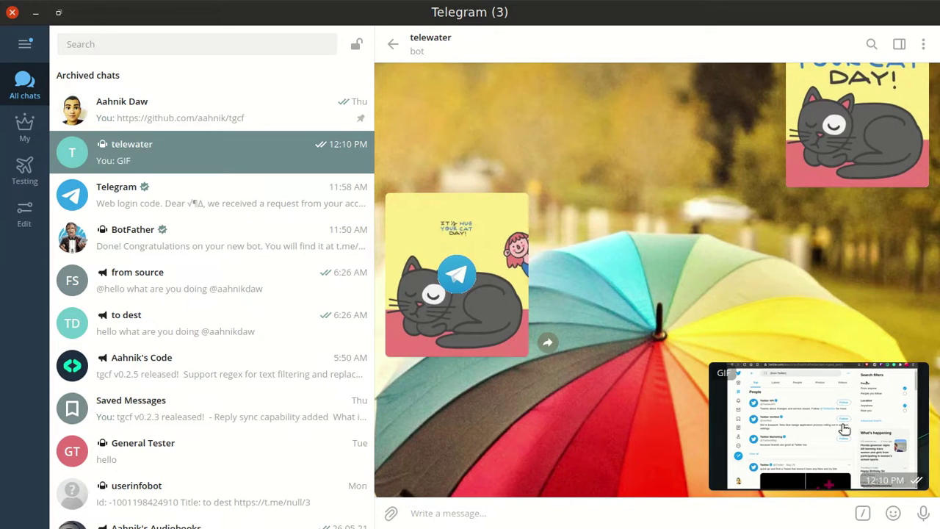
Step: Scroll to the returned watermarked GIF and preview it full screen
{"action": "scroll", "coordinate": [845, 429], "scroll_direction": "up", "scroll_amount": 10}
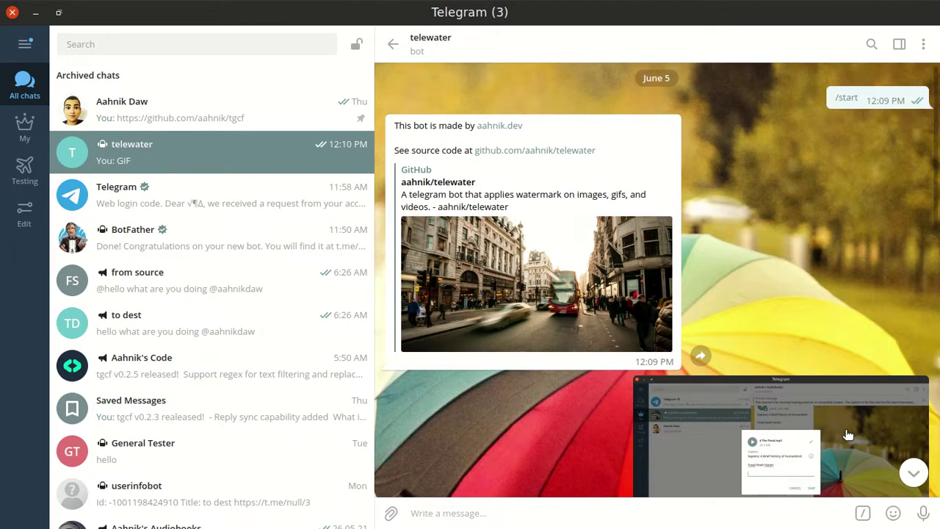
{"action": "scroll", "coordinate": [846, 424], "scroll_direction": "down", "scroll_amount": 10}
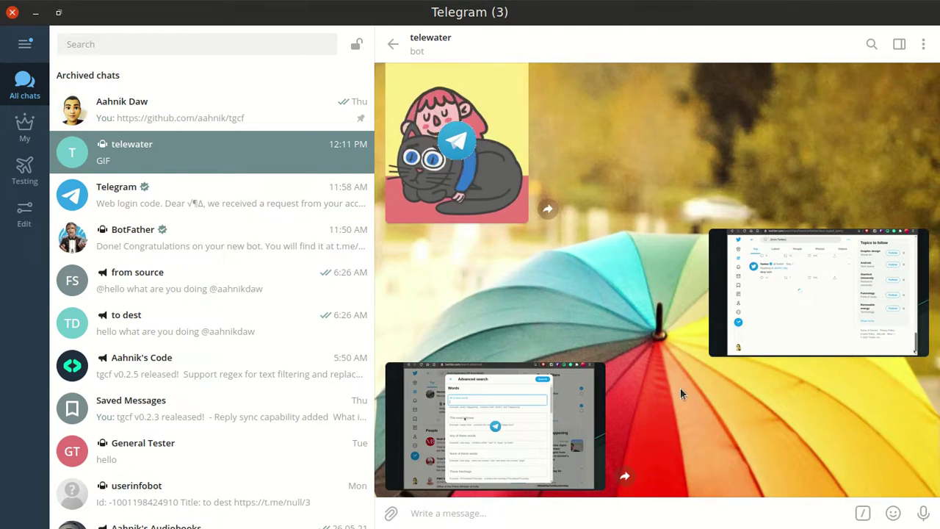
{"action": "left_click", "coordinate": [577, 415]}
{"action": "left_click", "coordinate": [929, 367]}
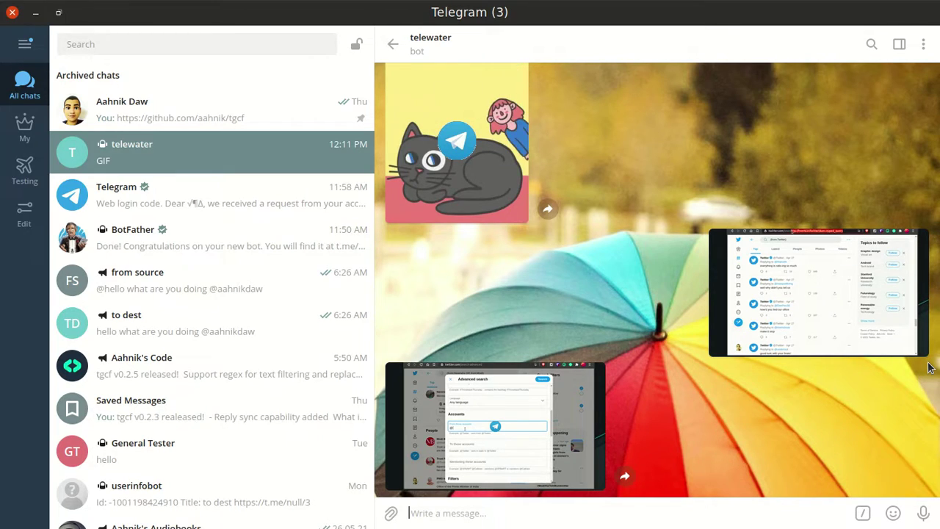
Step: Send /get to view the bot's configuration: frame_rate 15, preset ultrafast, position centre
{"action": "type", "text": "/"}
{"action": "key", "text": "Down"}
{"action": "key", "text": "Down"}
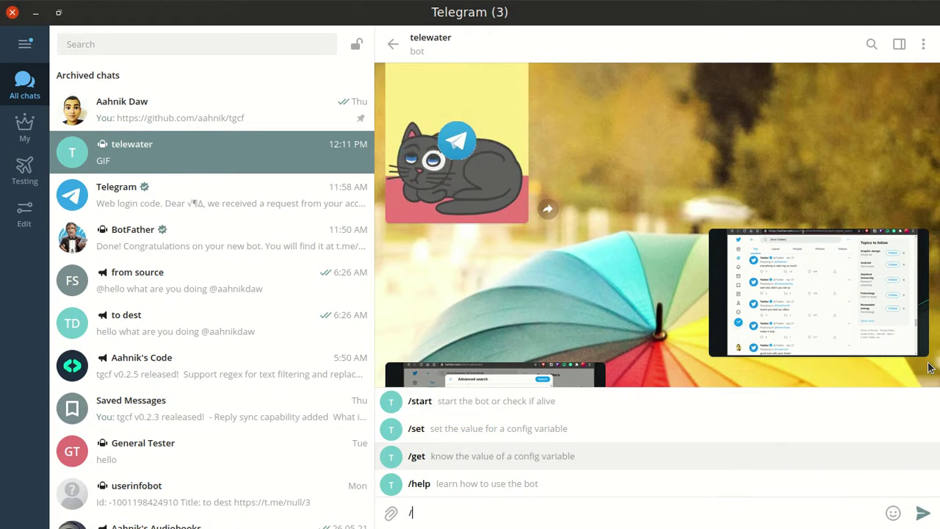
{"action": "key", "text": "Return"}
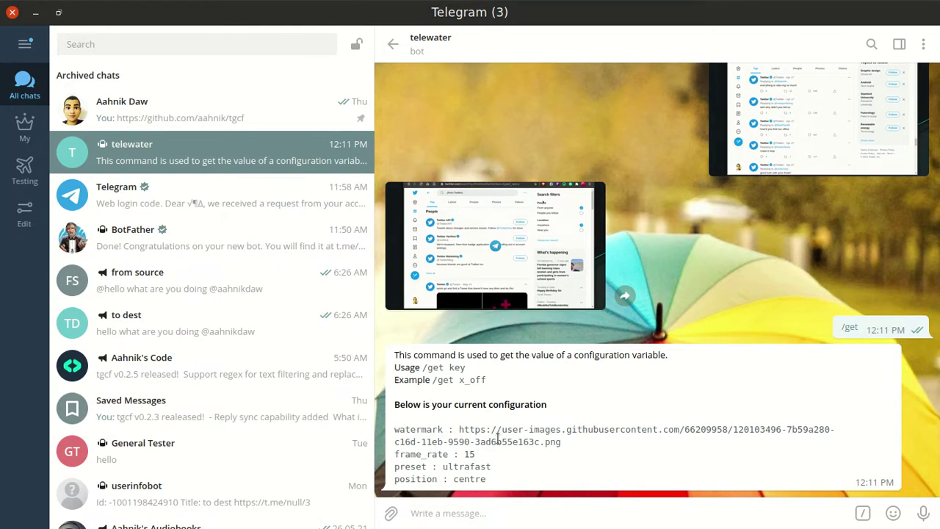
{"action": "left_click_drag", "start_coordinate": [457, 431], "coordinate": [610, 445]}
{"action": "left_click", "coordinate": [465, 457]}
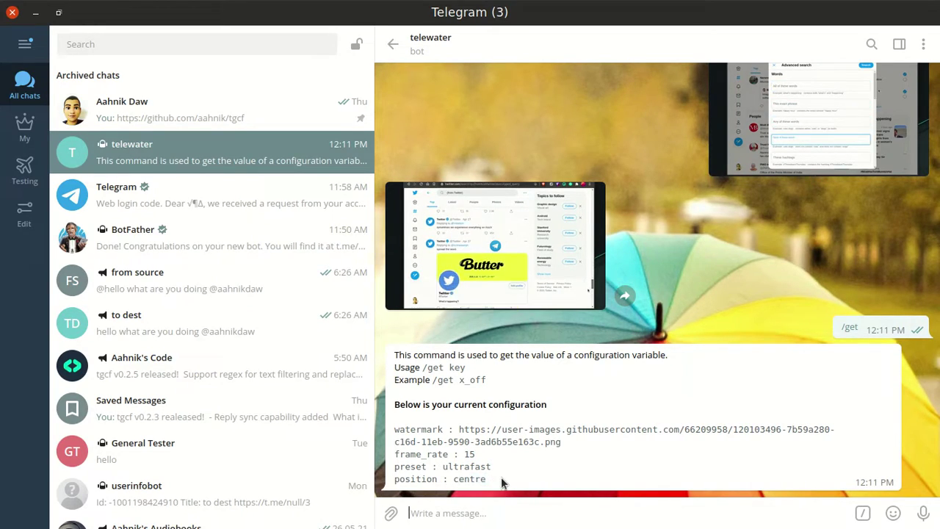
Step: Send '/set position: top_right' to move the watermark to the top right
{"action": "type", "text": "/set"}
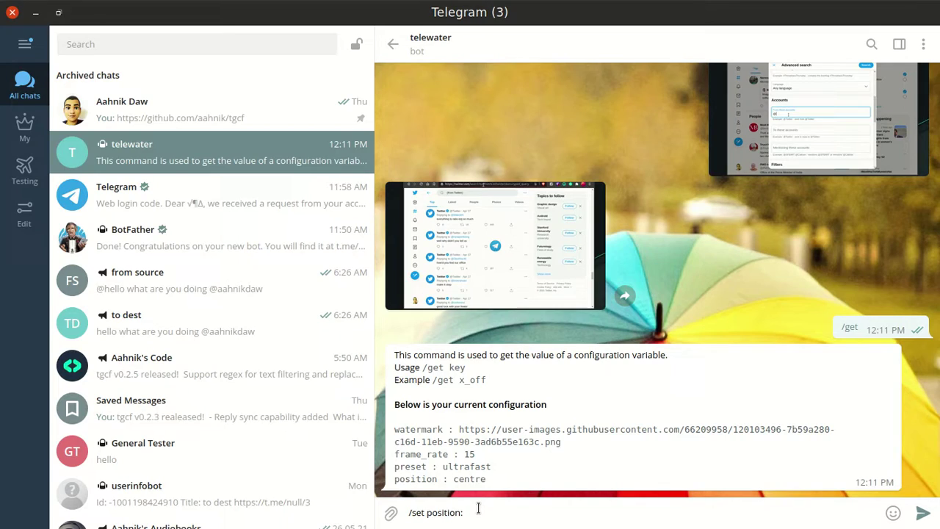
{"action": "type", "text": "position: top_right"}
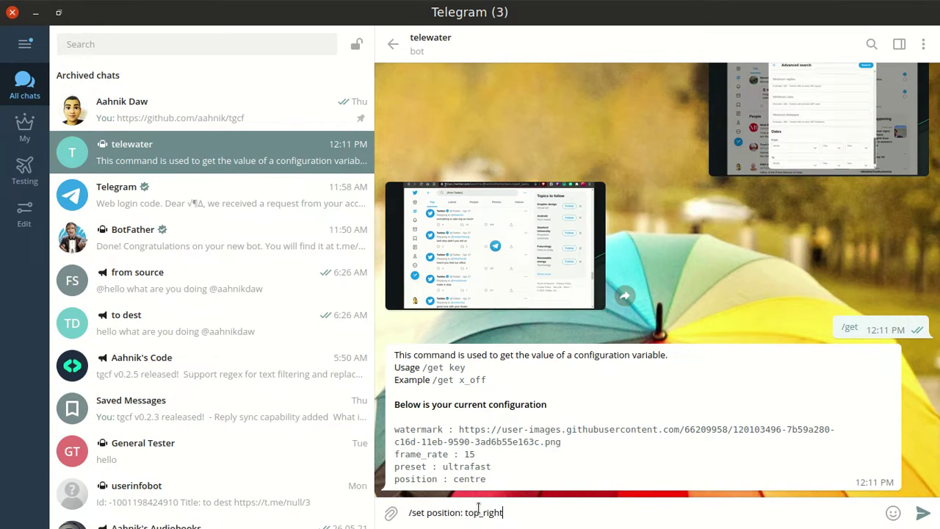
{"action": "key", "text": "Return"}
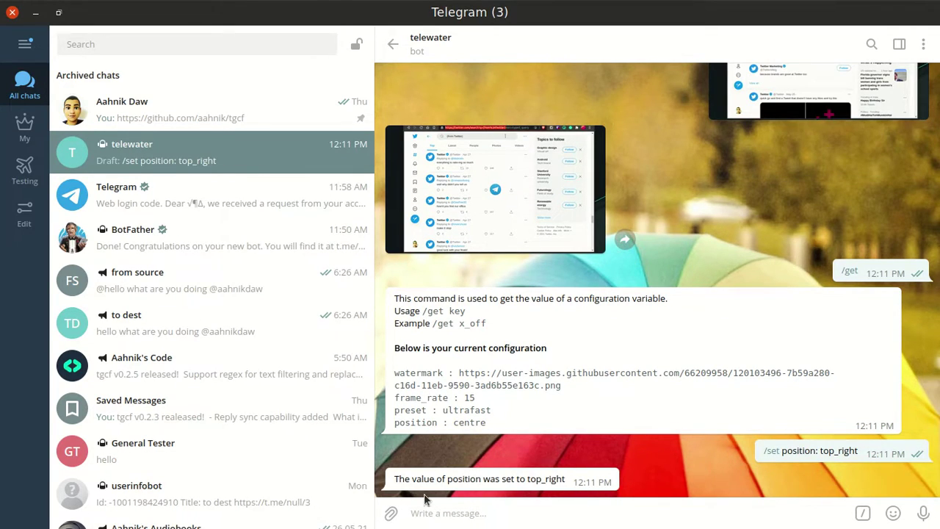
Step: Send the 2021-05-31 screenshot from Pictures to the telewater bot
{"action": "left_click", "coordinate": [391, 513]}
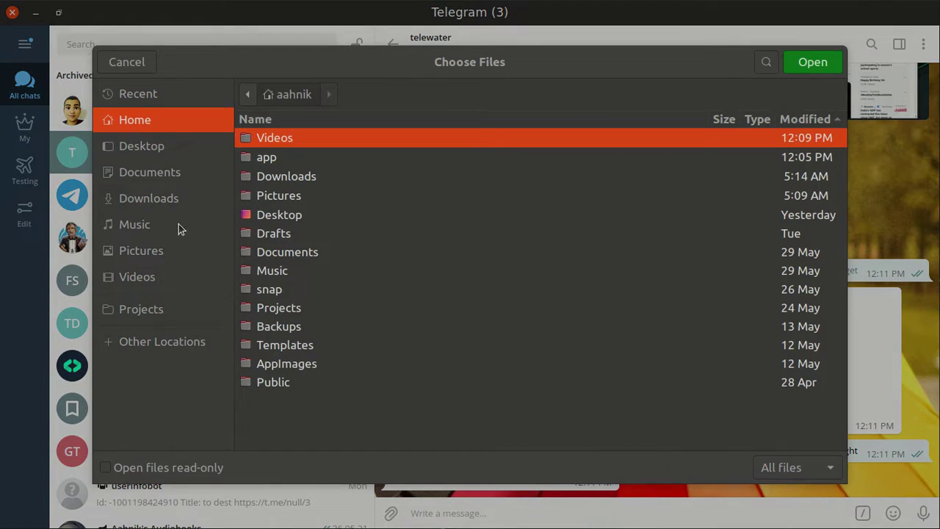
{"action": "left_click", "coordinate": [141, 251]}
{"action": "left_click", "coordinate": [321, 214]}
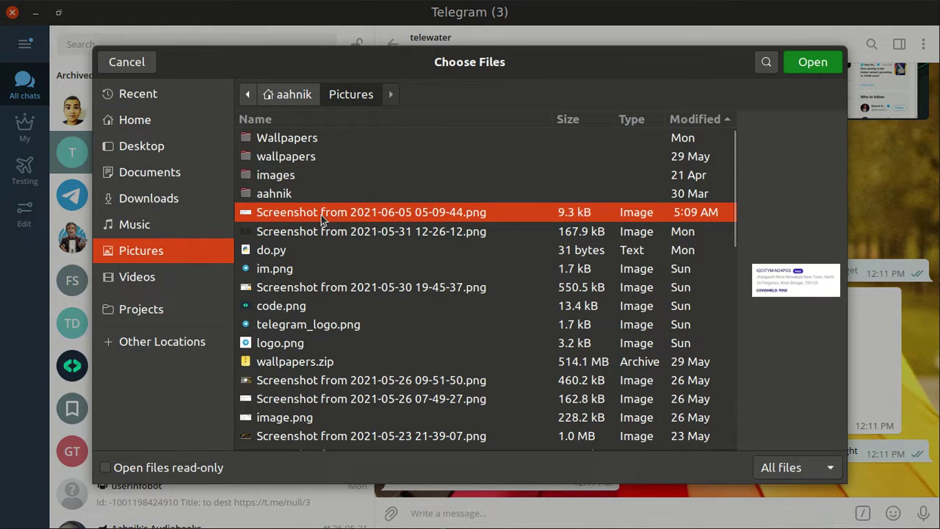
{"action": "left_click", "coordinate": [316, 233]}
{"action": "left_click", "coordinate": [804, 62]}
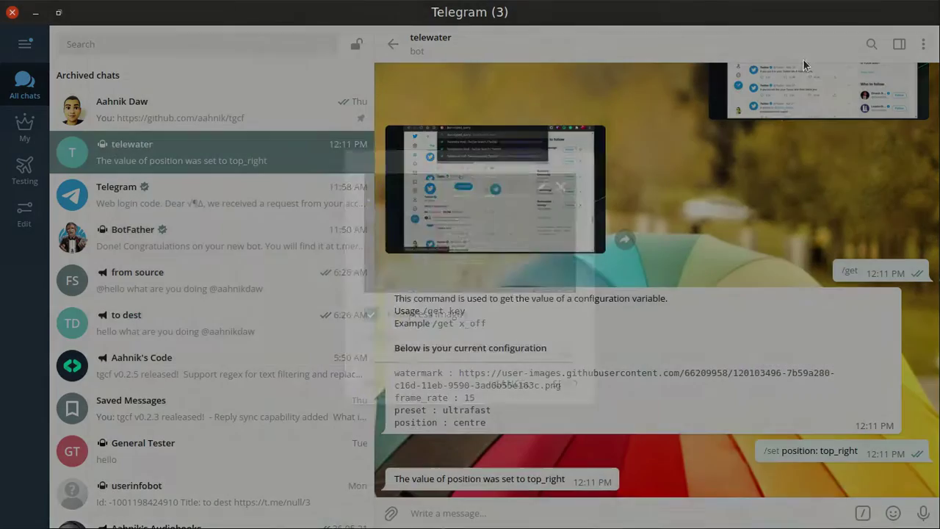
{"action": "left_click", "coordinate": [550, 387]}
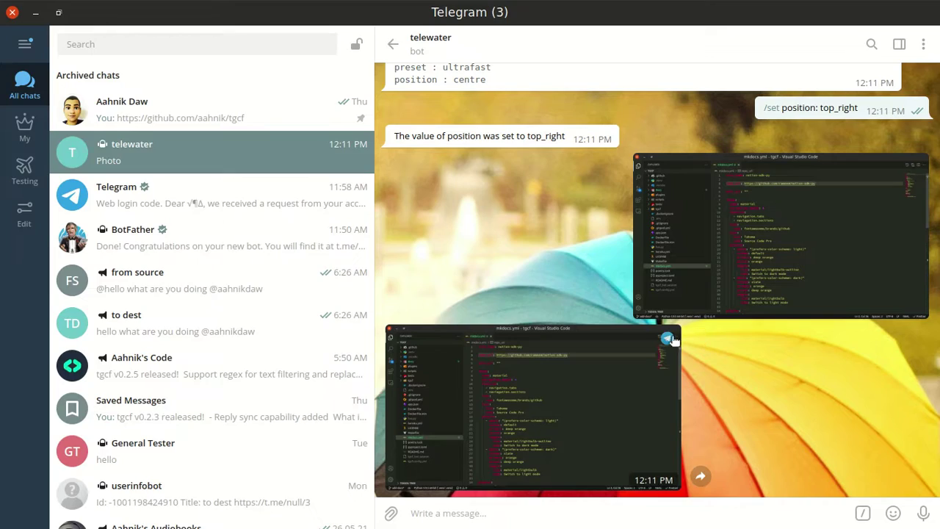
Step: Preview the returned photo with its top-right logo, then scroll to the position confirmation
{"action": "left_click", "coordinate": [665, 360]}
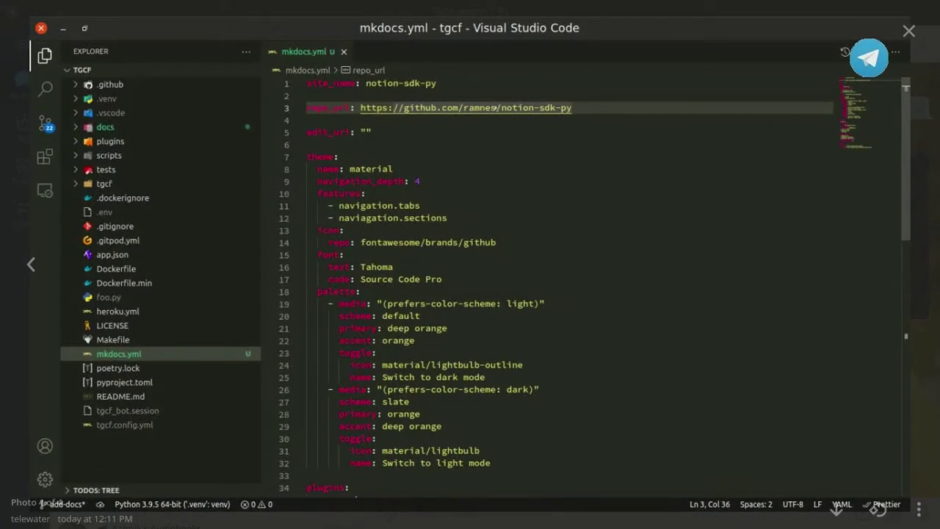
{"action": "key", "text": "Escape"}
{"action": "scroll", "coordinate": [643, 203], "scroll_direction": "up", "scroll_amount": 10}
{"action": "scroll", "coordinate": [643, 203], "scroll_direction": "down", "scroll_amount": 10}
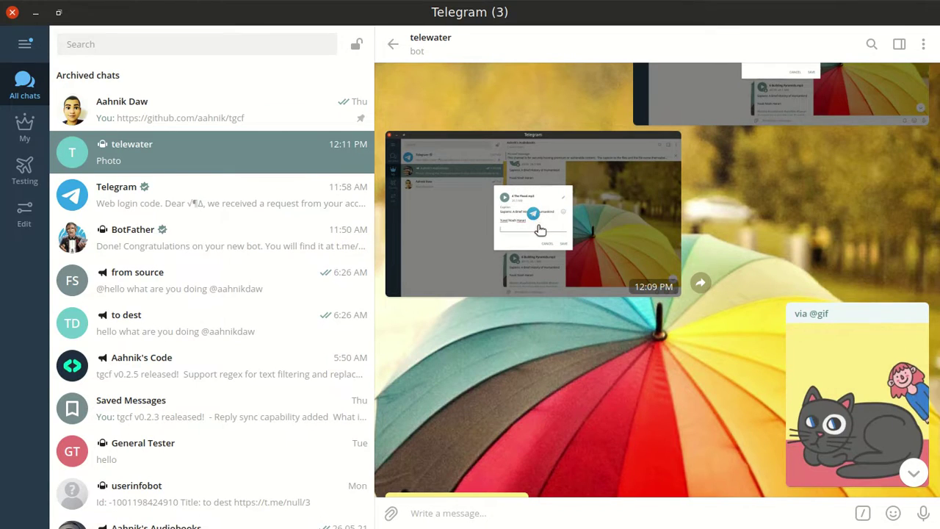
{"action": "scroll", "coordinate": [534, 221], "scroll_direction": "down", "scroll_amount": 5}
{"action": "scroll", "coordinate": [534, 221], "scroll_direction": "down", "scroll_amount": 3}
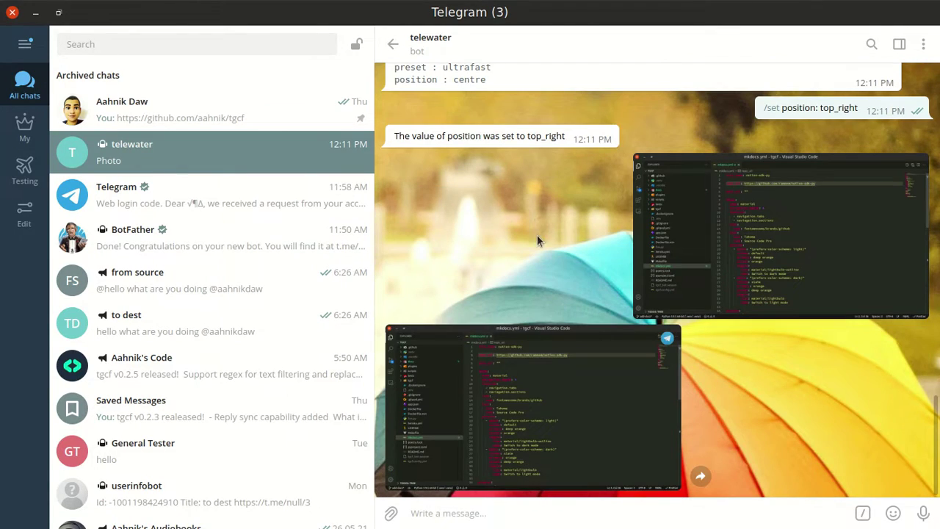
Step: Send '/set postion: gibbrish' to test an invalid key, then '/get' to list the configuration
{"action": "type", "text": "/set"}
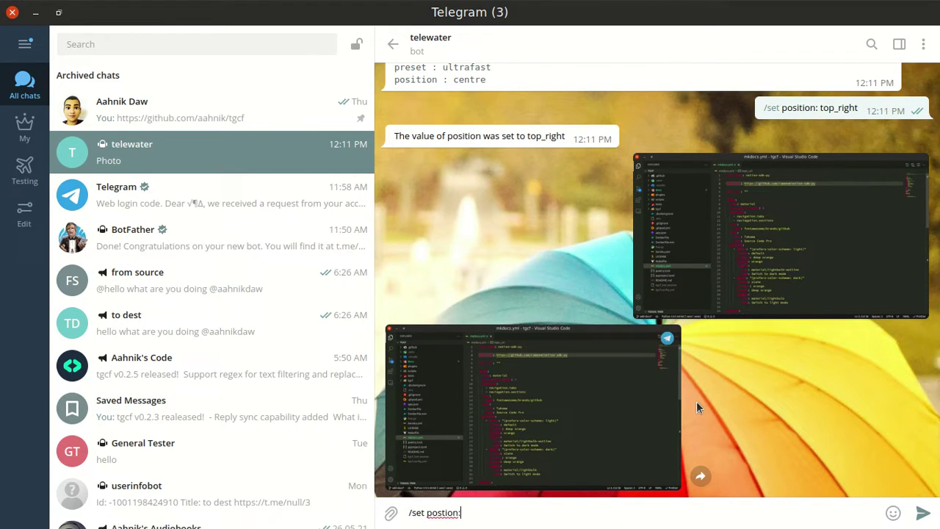
{"action": "type", "text": "postion: gibbrish"}
{"action": "key", "text": "Return"}
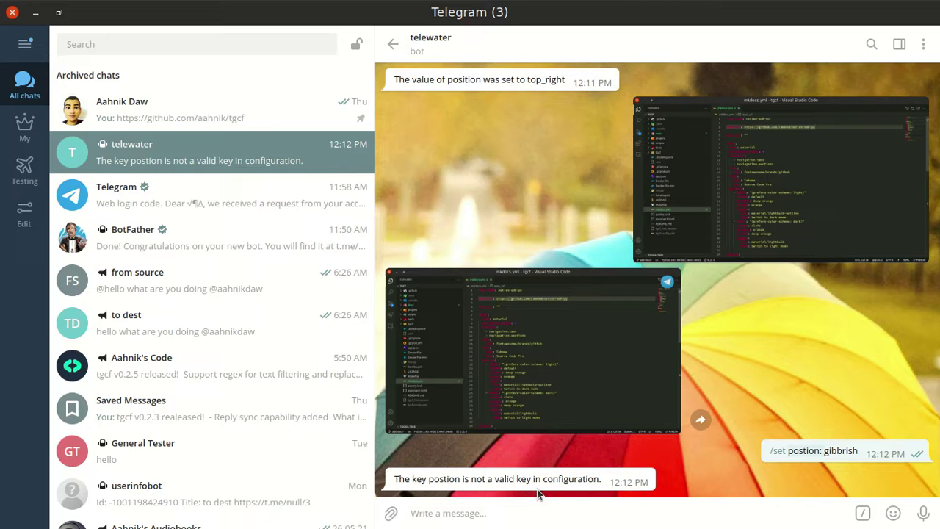
{"action": "type", "text": "/get"}
{"action": "key", "text": "Return"}
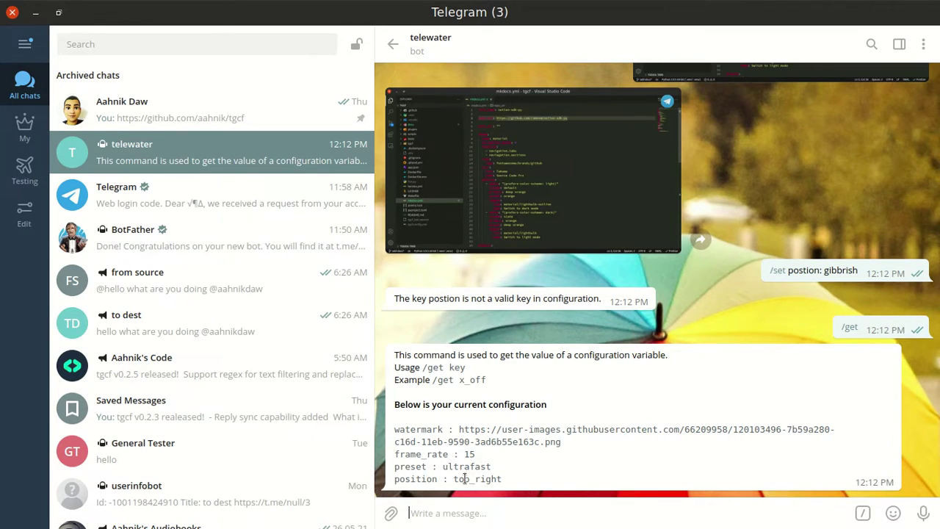
Step: Copy 'position' from the config reply and send '/set position: gibrish'
{"action": "left_click_drag", "start_coordinate": [395, 479], "coordinate": [436, 481]}
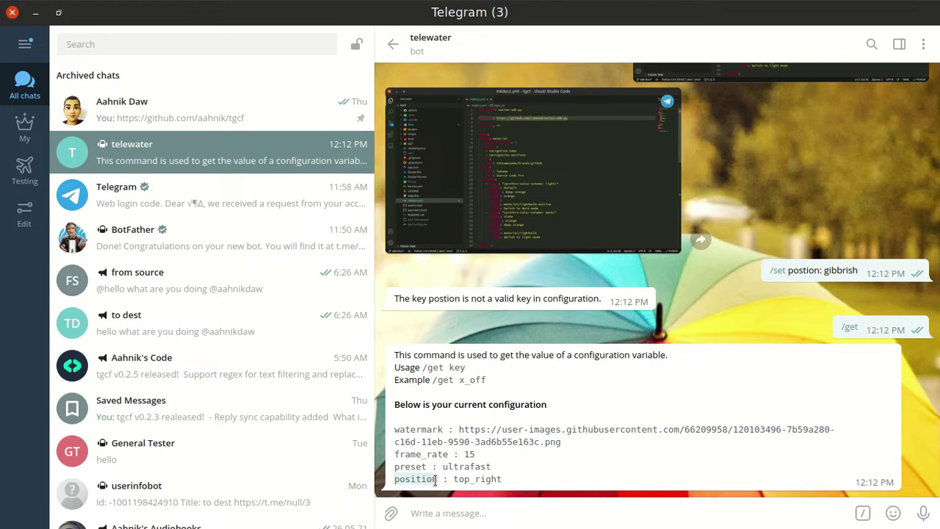
{"action": "right_click", "coordinate": [435, 479]}
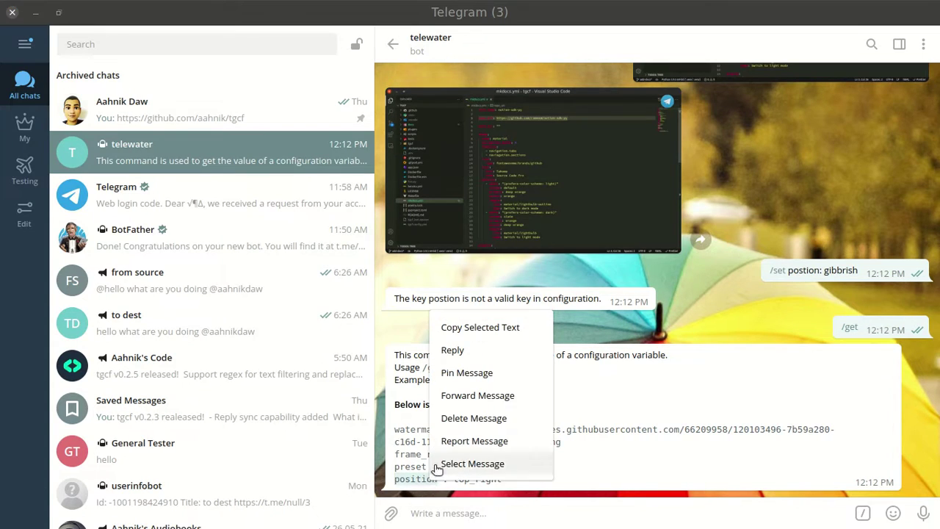
{"action": "left_click", "coordinate": [466, 328]}
{"action": "left_click", "coordinate": [442, 512]}
{"action": "type", "text": "/set"}
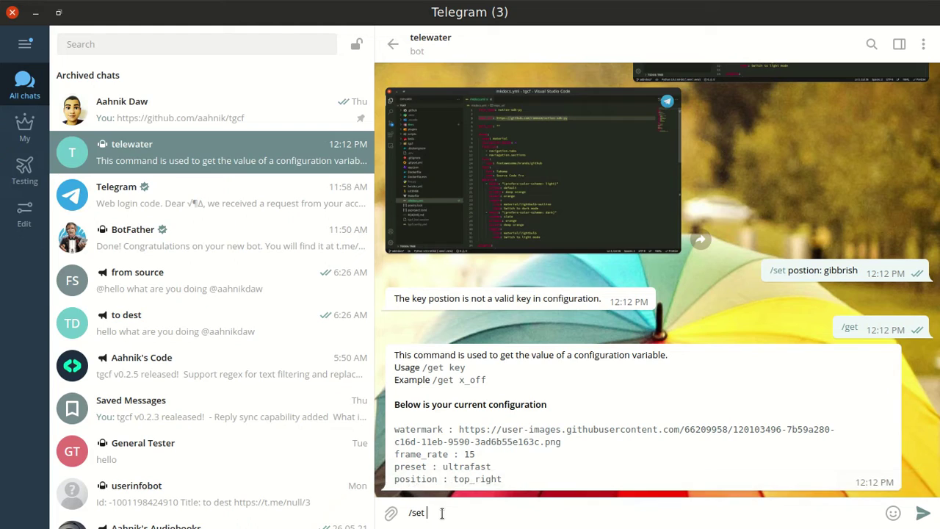
{"action": "key", "text": "ctrl+v"}
{"action": "type", "text": ": "}
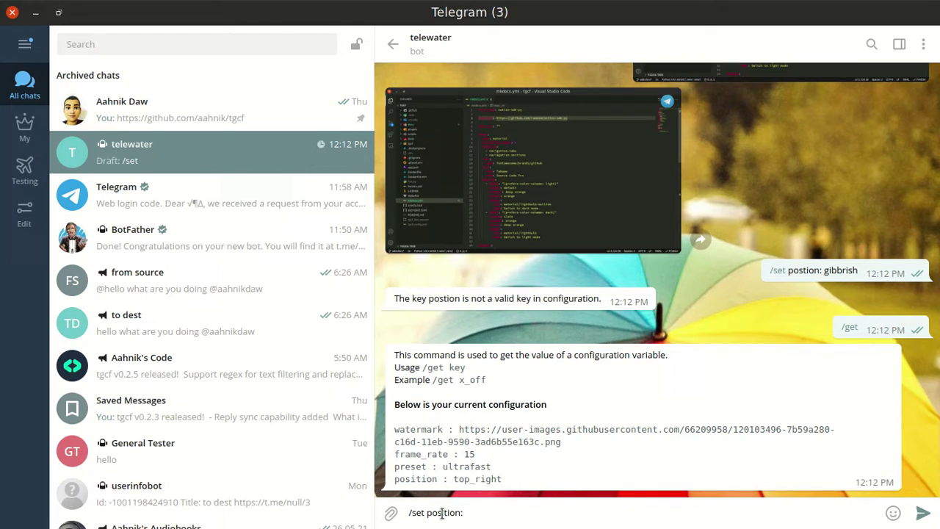
{"action": "type", "text": "gibrish"}
{"action": "key", "text": "Return"}
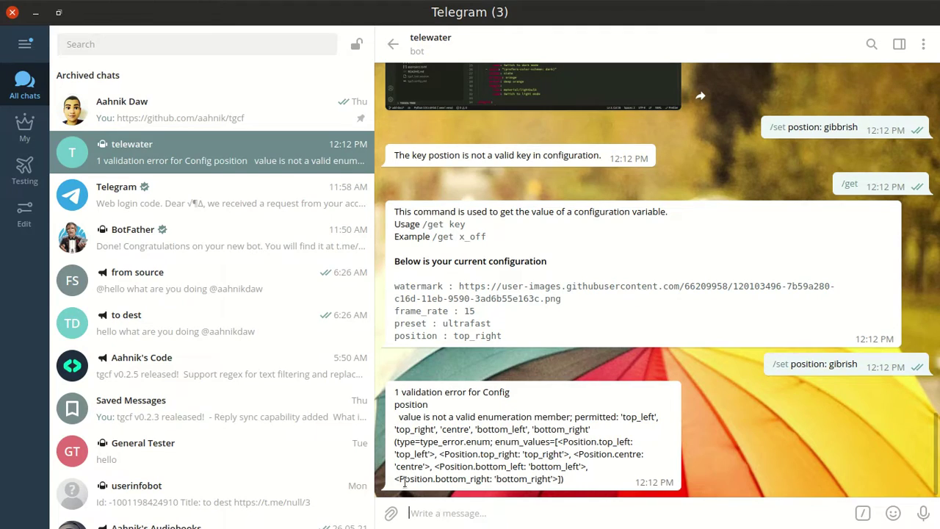
Step: Review the listed permitted position values and draft '/watermark' in the message box
{"action": "left_click_drag", "start_coordinate": [575, 417], "coordinate": [668, 430]}
{"action": "left_click", "coordinate": [595, 422]}
{"action": "type", "text": "/watermark"}
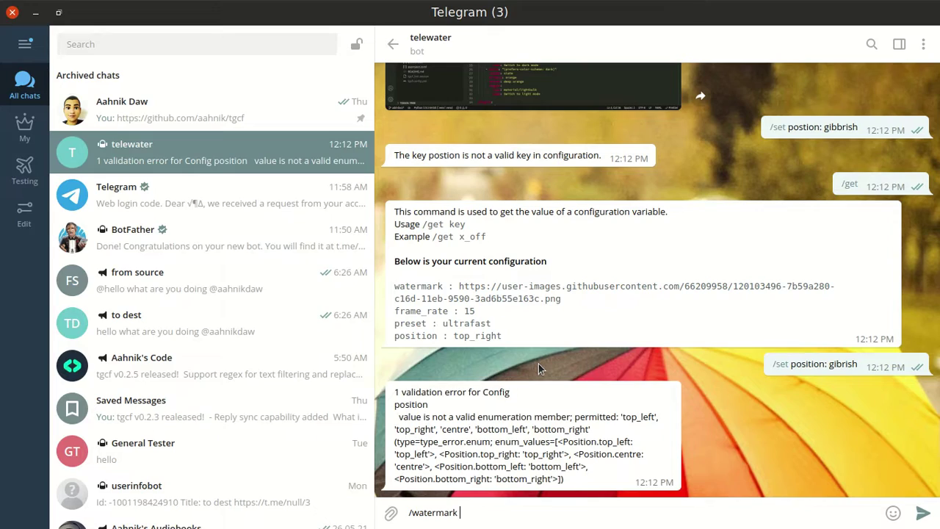
Step: Bring Telegram back, scroll the chat, then minimize it to reveal the telewater terminal log
{"action": "key", "text": "super"}
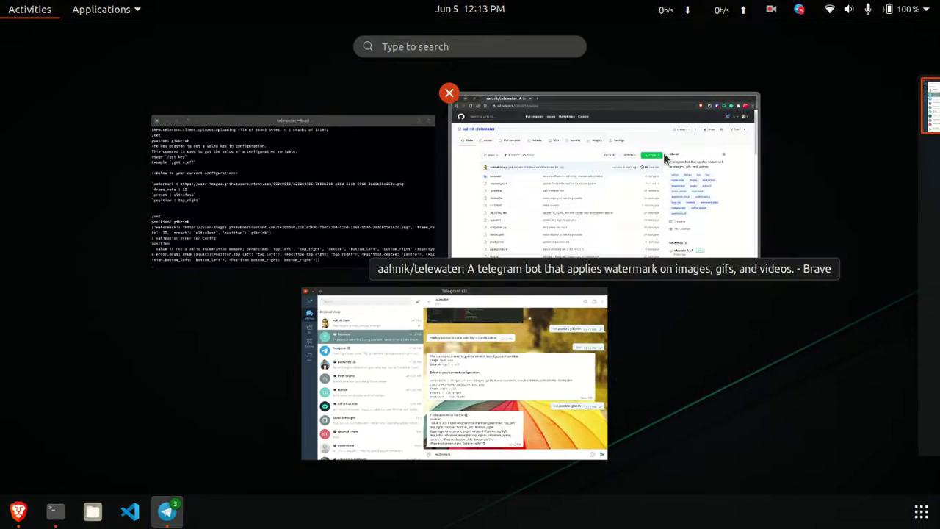
{"action": "left_click", "coordinate": [477, 365]}
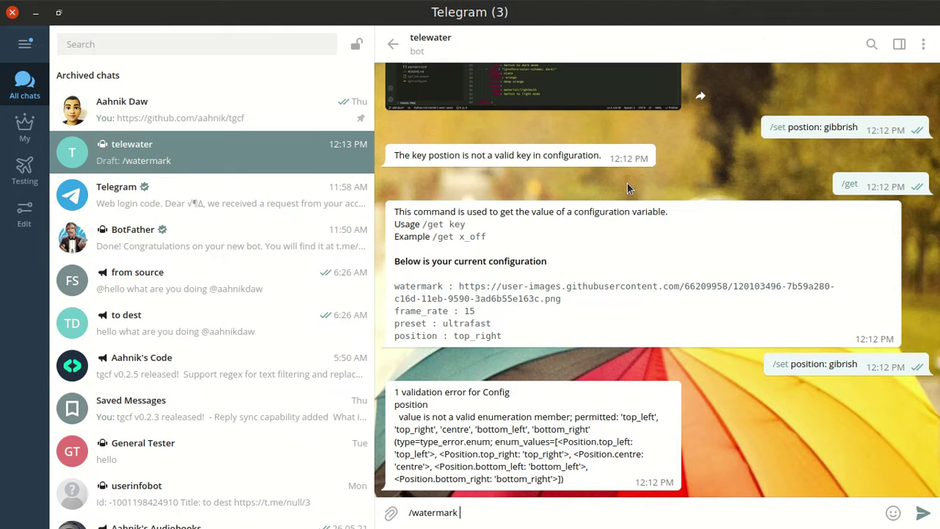
{"action": "scroll", "coordinate": [650, 295], "scroll_direction": "up", "scroll_amount": 4}
{"action": "scroll", "coordinate": [650, 294], "scroll_direction": "down", "scroll_amount": 4}
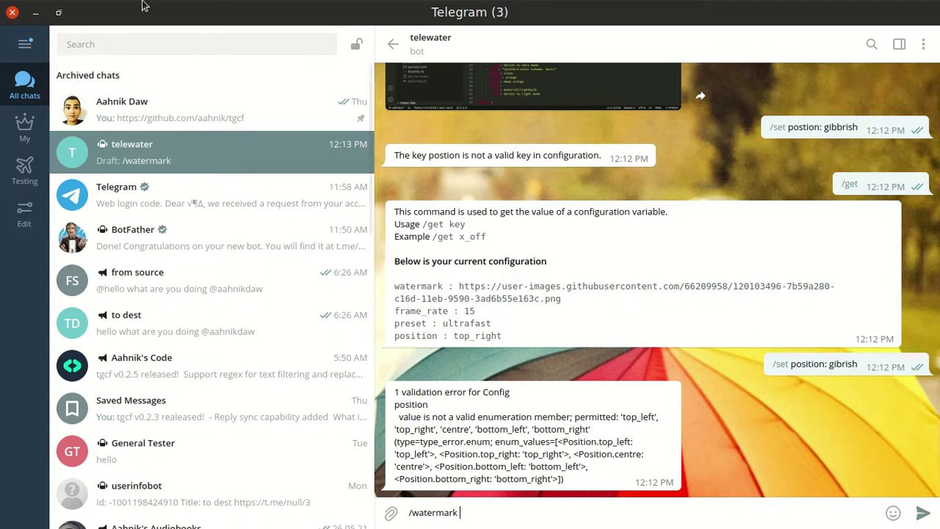
{"action": "left_click", "coordinate": [36, 13]}
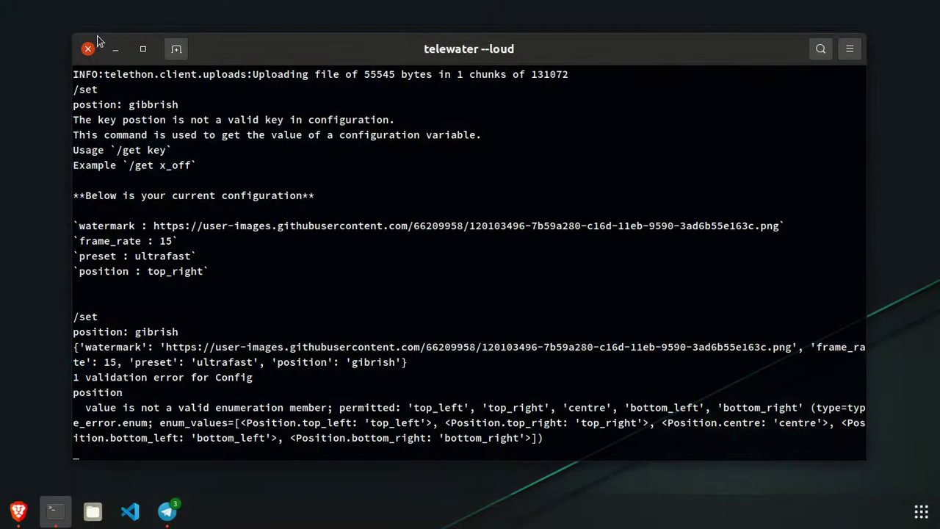
Step: In Brave, open the aahnik/telewater Issues tab showing 0 open and 8 closed issues
{"action": "left_click", "coordinate": [19, 510]}
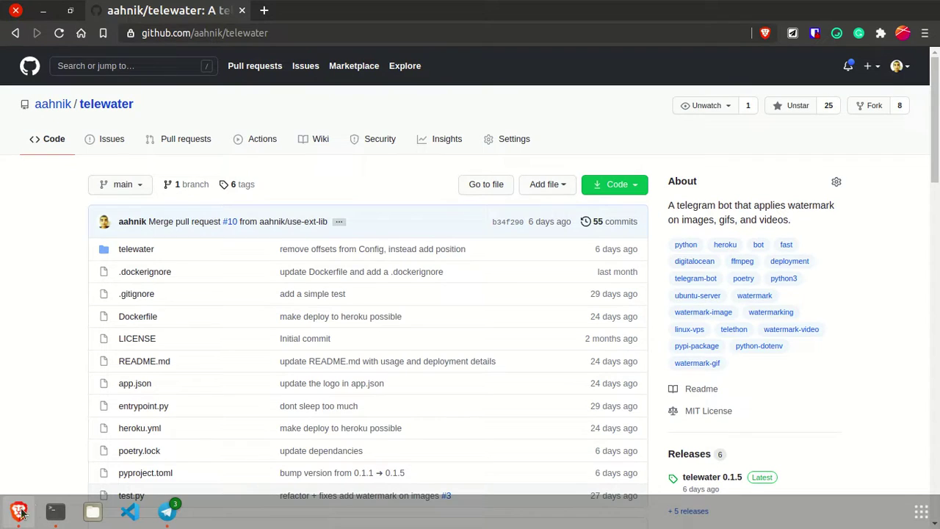
{"action": "left_click", "coordinate": [298, 32]}
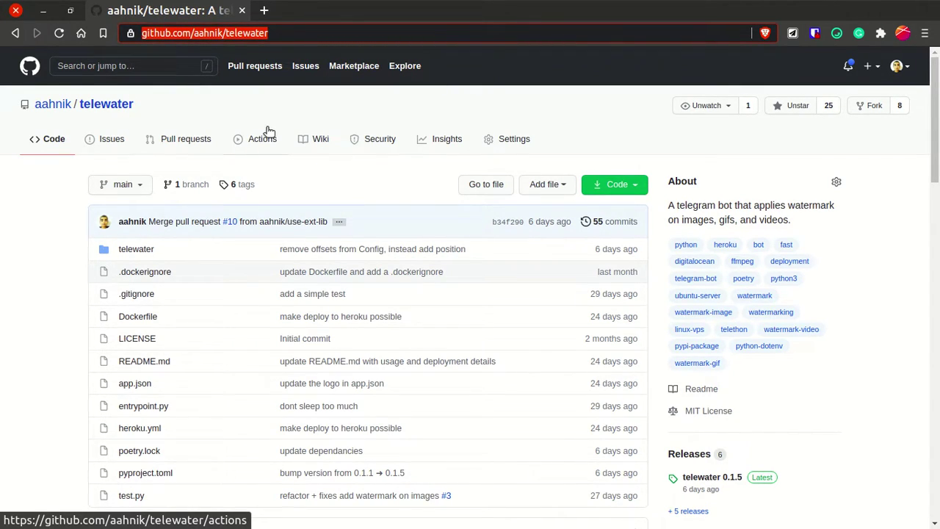
{"action": "left_click", "coordinate": [113, 138]}
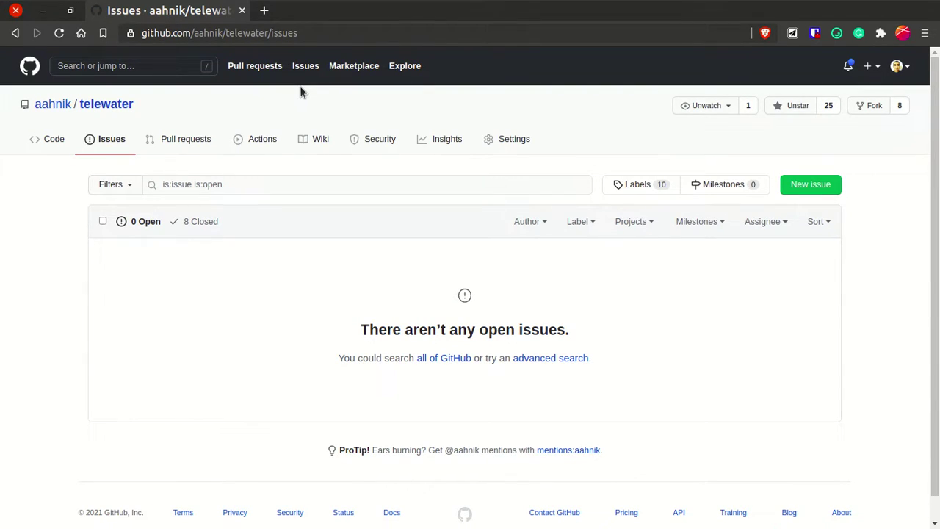
{"action": "left_click", "coordinate": [924, 33]}
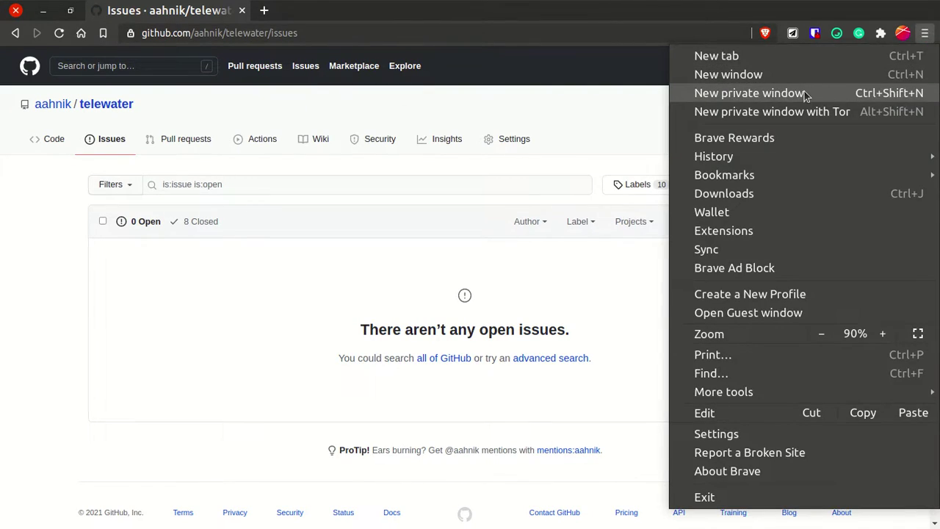
Step: Open a new private browser window and load github.com
{"action": "left_click", "coordinate": [806, 94]}
{"action": "type", "text": "gt"}
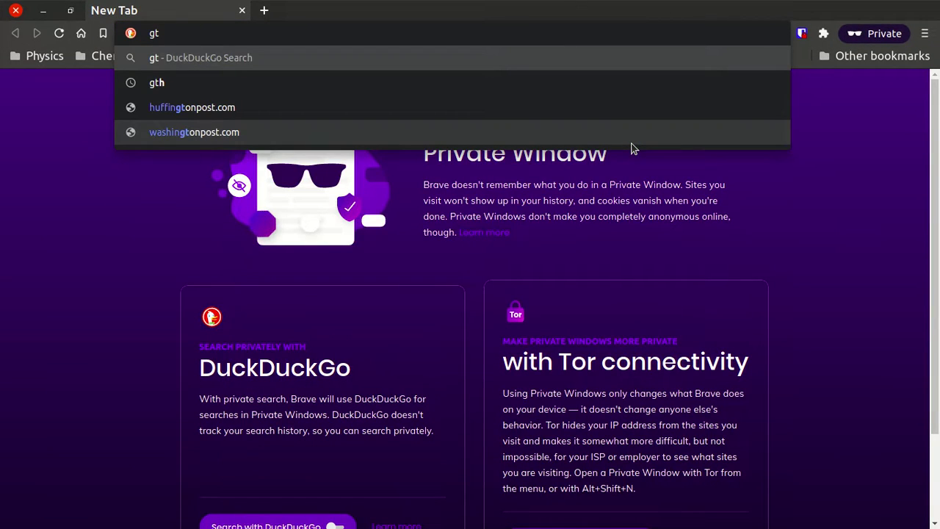
{"action": "key", "text": "BackSpace"}
{"action": "type", "text": "u"}
{"action": "key", "text": "BackSpace"}
{"action": "type", "text": "ithub"}
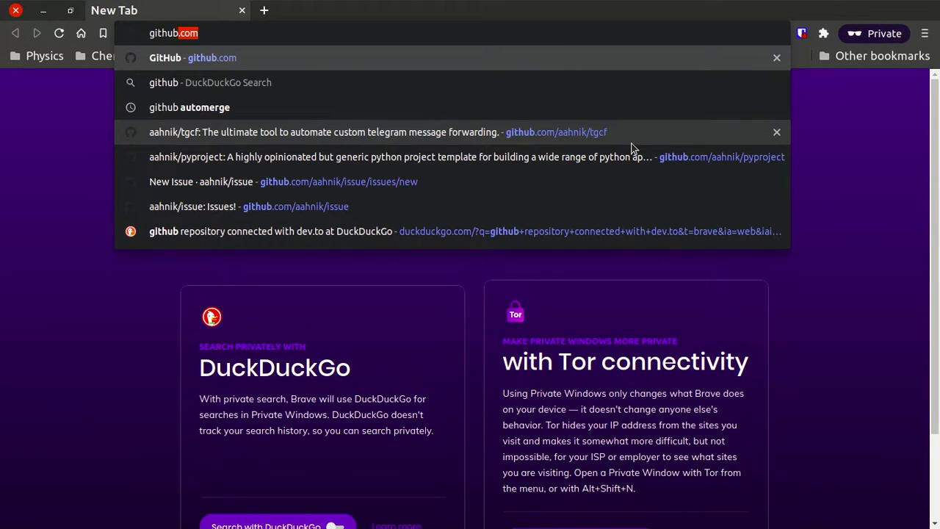
{"action": "key", "text": "Return"}
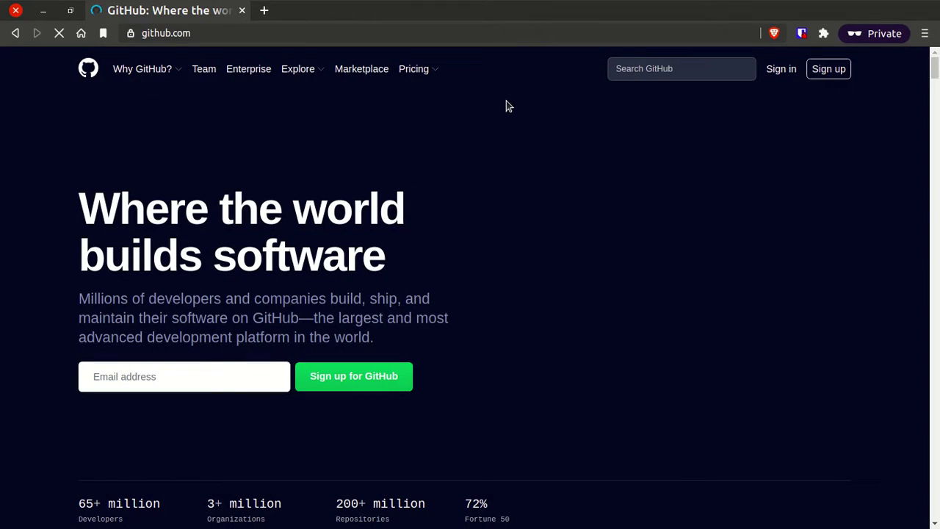
Step: Preview GitHub's sign-up form fields, then close the private window and open the telewater repository
{"action": "left_click", "coordinate": [827, 71]}
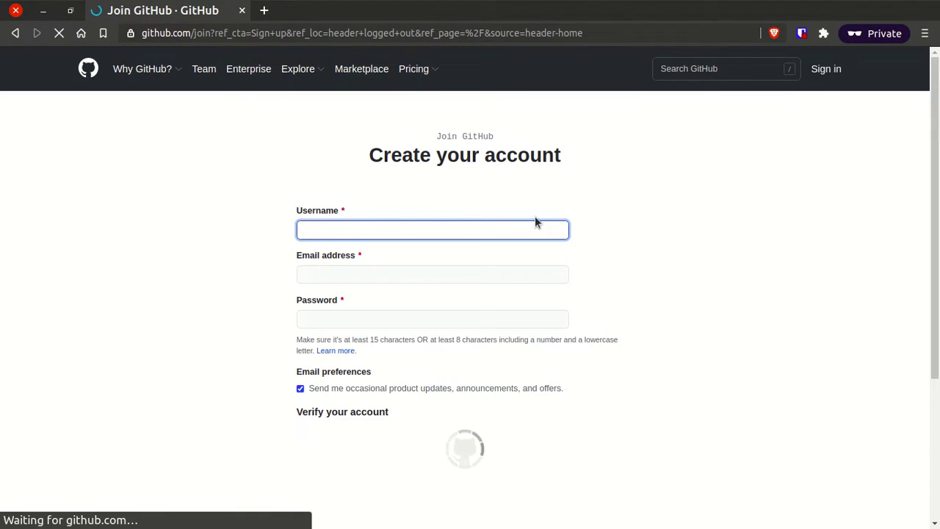
{"action": "left_click", "coordinate": [339, 271]}
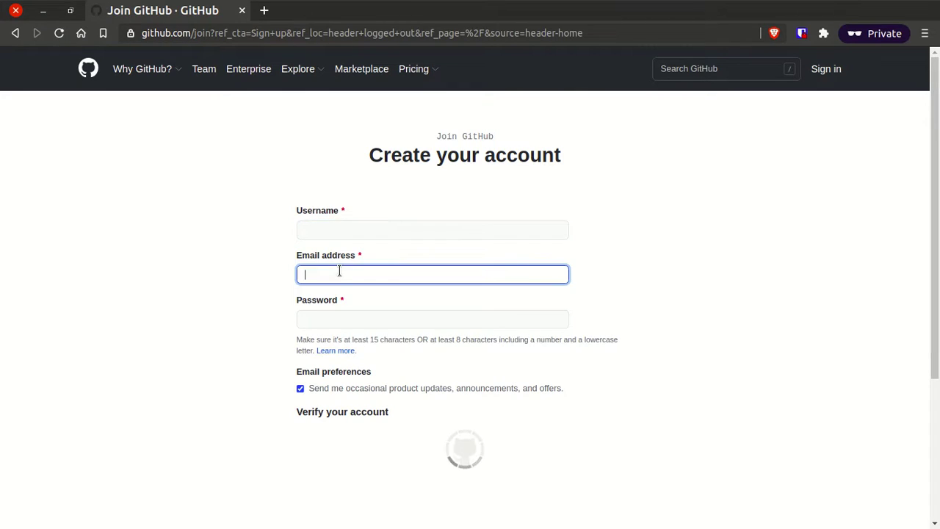
{"action": "left_click", "coordinate": [371, 315]}
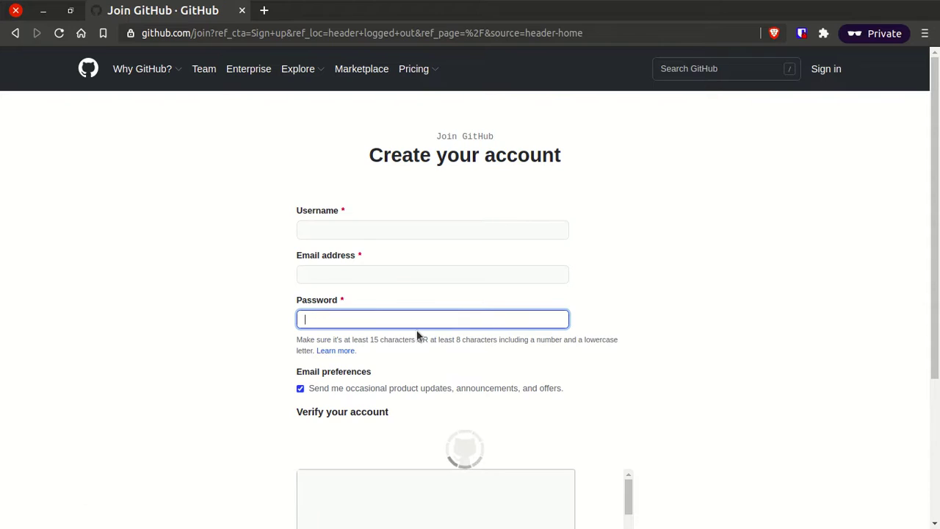
{"action": "scroll", "coordinate": [386, 330], "scroll_direction": "down", "scroll_amount": 3}
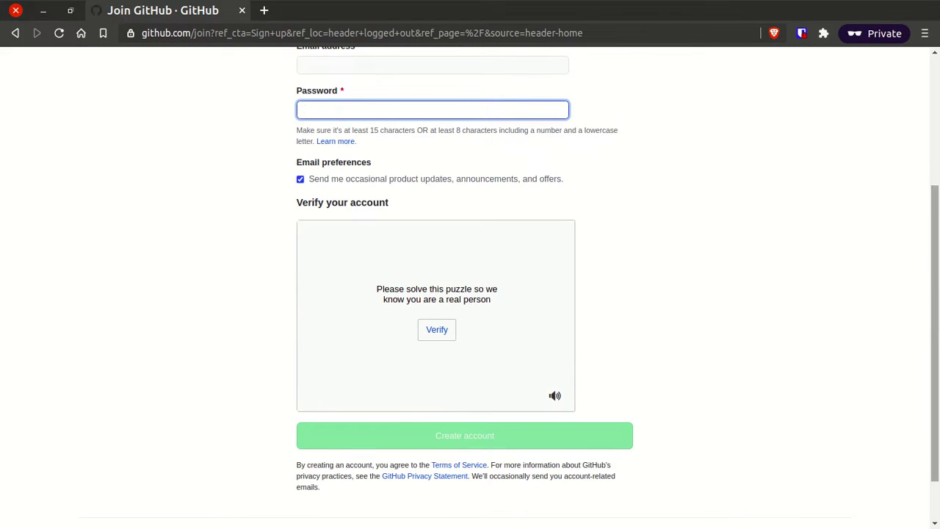
{"action": "scroll", "coordinate": [930, 308], "scroll_direction": "up", "scroll_amount": 3}
{"action": "left_click", "coordinate": [357, 224]}
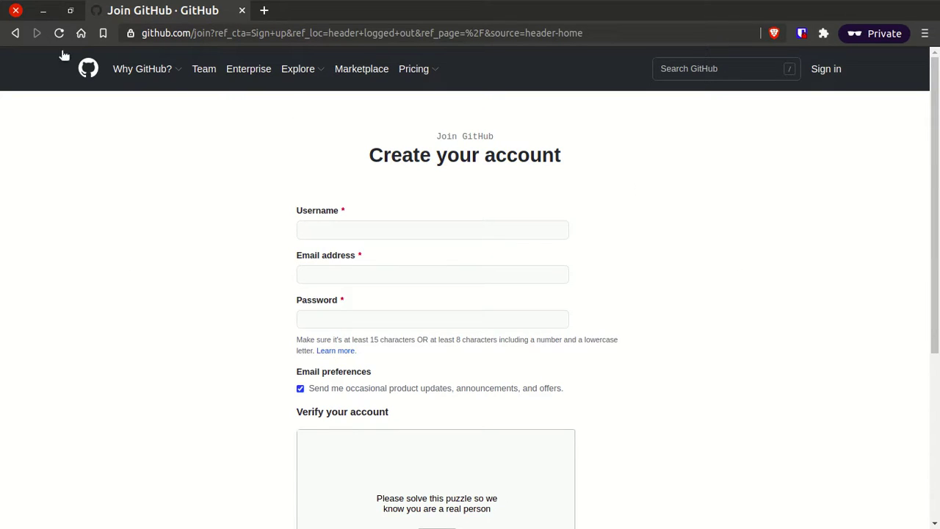
{"action": "left_click", "coordinate": [15, 10]}
{"action": "left_click", "coordinate": [109, 104]}
Step: Look at the telewater bot's info panel in Telegram, then close it
{"action": "key", "text": "super"}
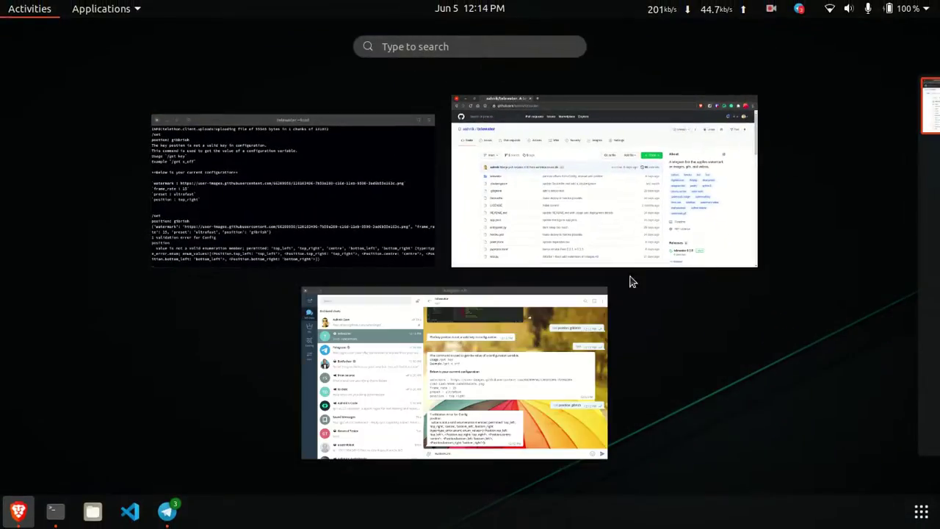
{"action": "left_click", "coordinate": [485, 345]}
{"action": "left_click", "coordinate": [496, 56]}
{"action": "left_click", "coordinate": [587, 68]}
Step: Return to the telewater repository page and scroll down to the README's Features section
{"action": "key", "text": "super"}
{"action": "left_click", "coordinate": [670, 210]}
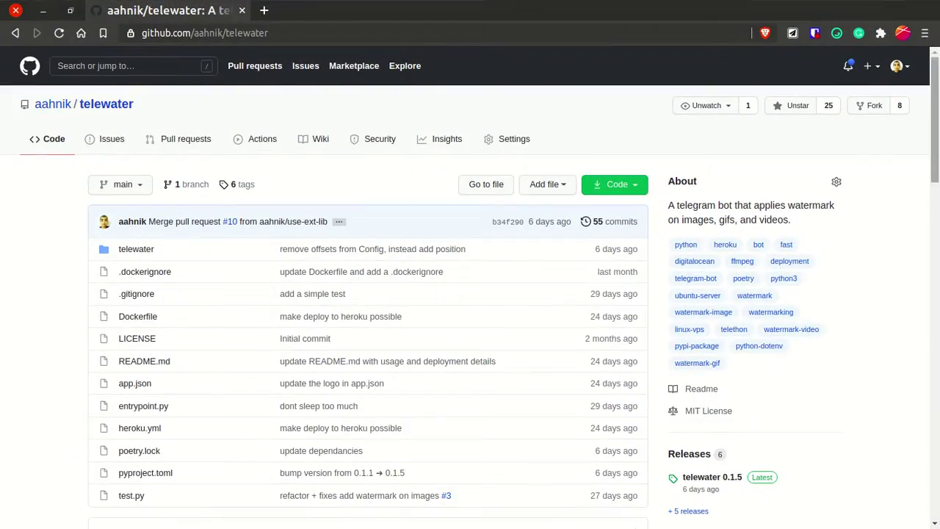
{"action": "scroll", "coordinate": [669, 209], "scroll_direction": "down", "scroll_amount": 3}
{"action": "scroll", "coordinate": [333, 308], "scroll_direction": "down", "scroll_amount": 3}
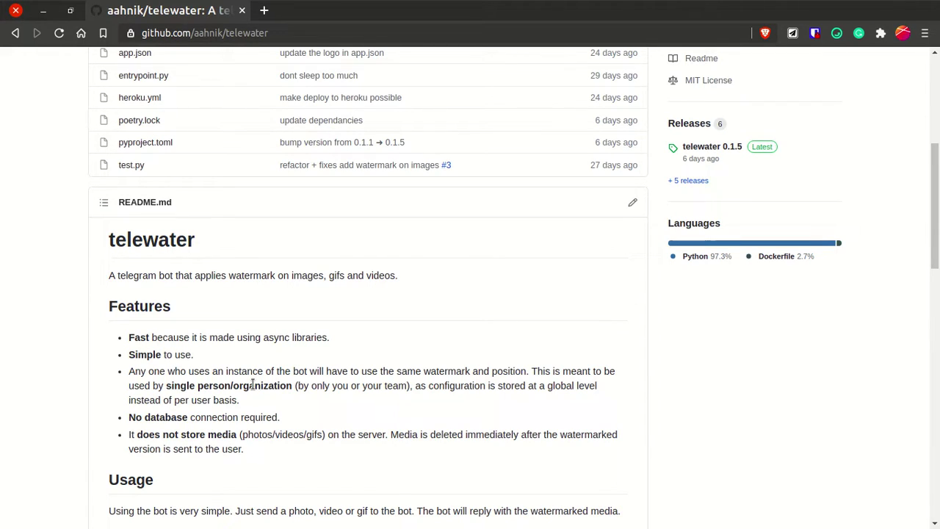
{"action": "key", "text": "super"}
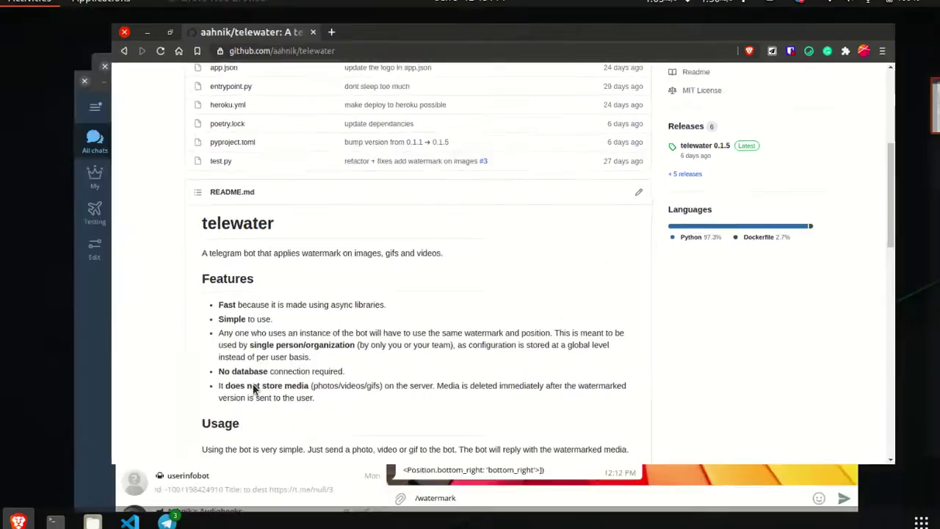
{"action": "left_click", "coordinate": [370, 427]}
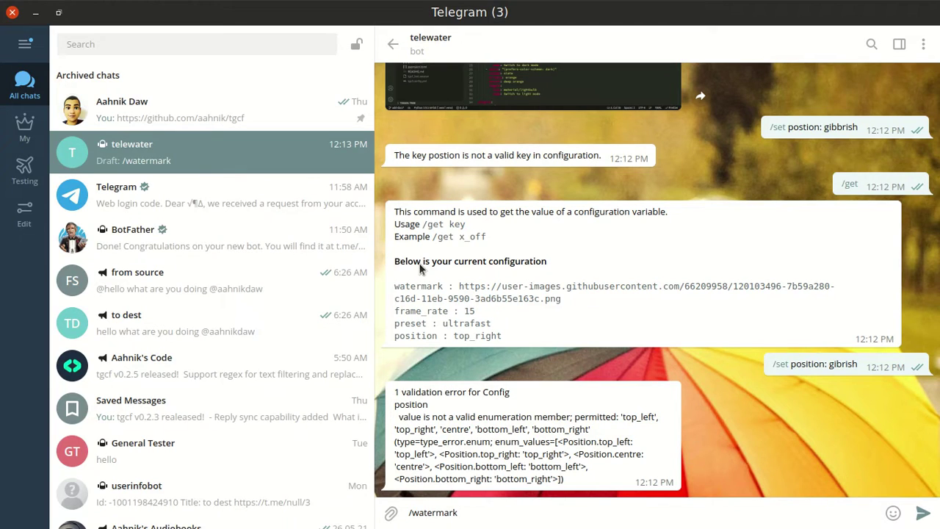
{"action": "key", "text": "super"}
{"action": "left_click", "coordinate": [555, 213]}
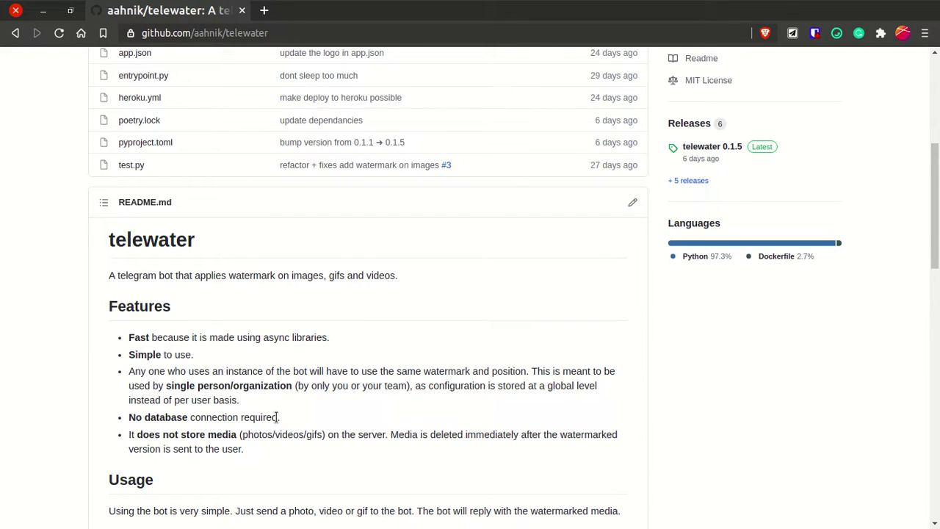
{"action": "key", "text": "super"}
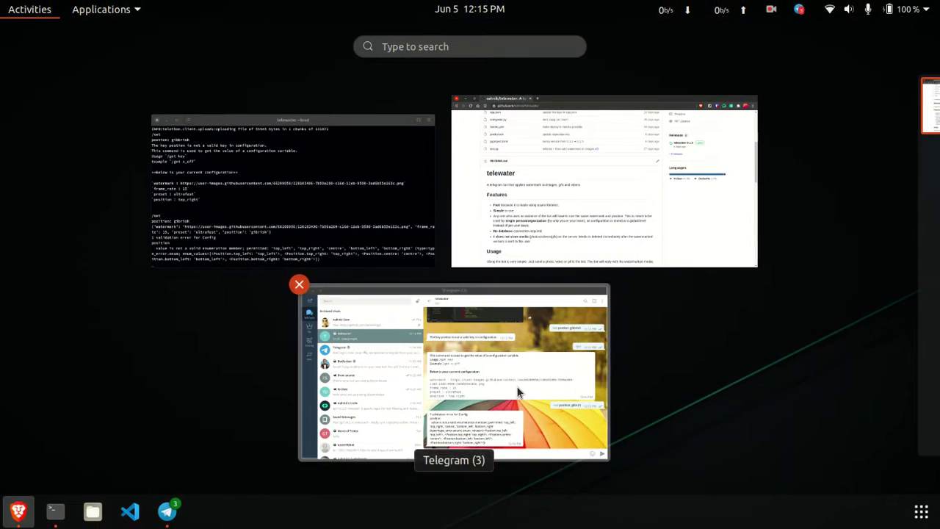
{"action": "left_click", "coordinate": [517, 391]}
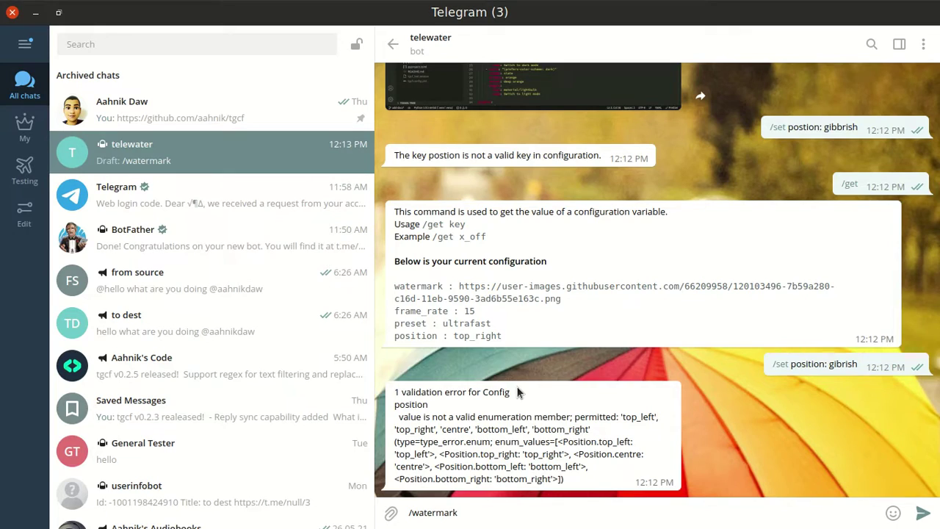
{"action": "scroll", "coordinate": [517, 391], "scroll_direction": "up", "scroll_amount": 3}
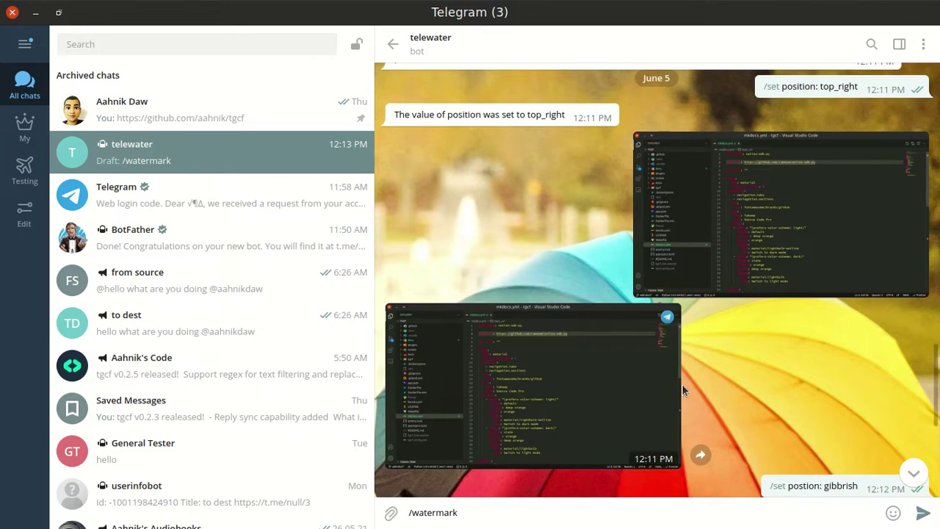
{"action": "left_click", "coordinate": [742, 224]}
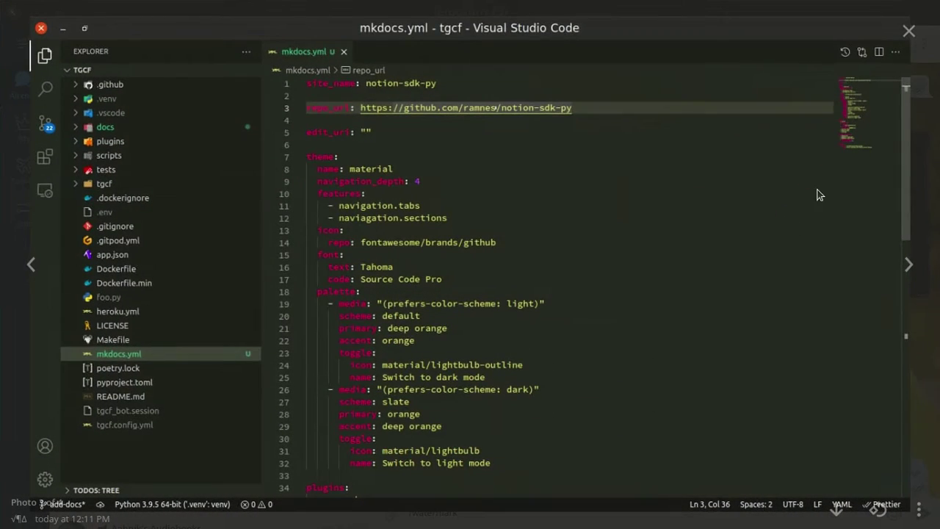
{"action": "left_click", "coordinate": [909, 31]}
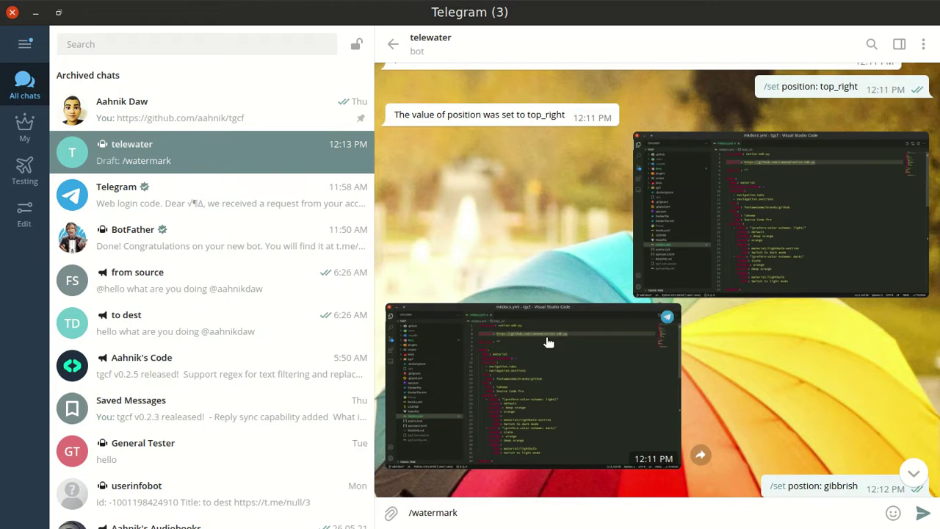
{"action": "key", "text": "super"}
{"action": "left_click", "coordinate": [521, 215]}
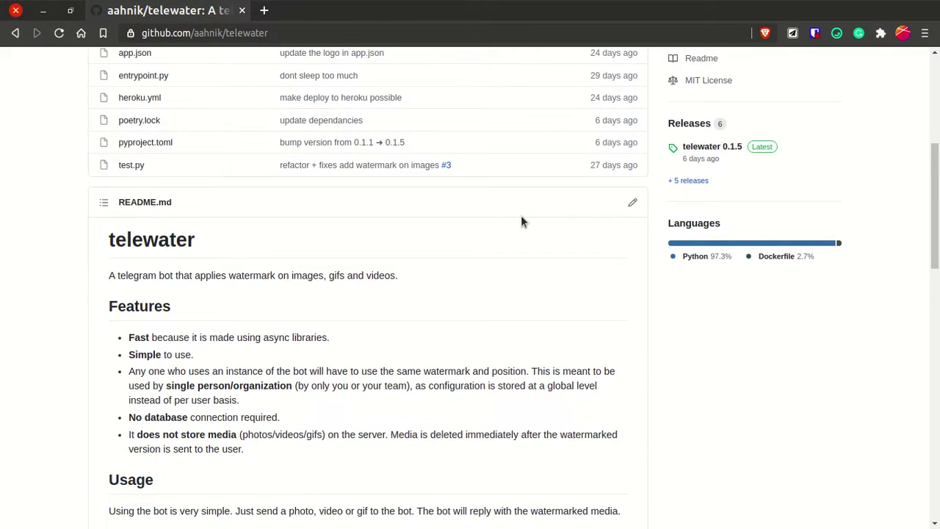
Step: Scroll through the README's Deploy and Installation sections, then minimize the browser to show the telewater terminal
{"action": "scroll", "coordinate": [522, 220], "scroll_direction": "down", "scroll_amount": 5}
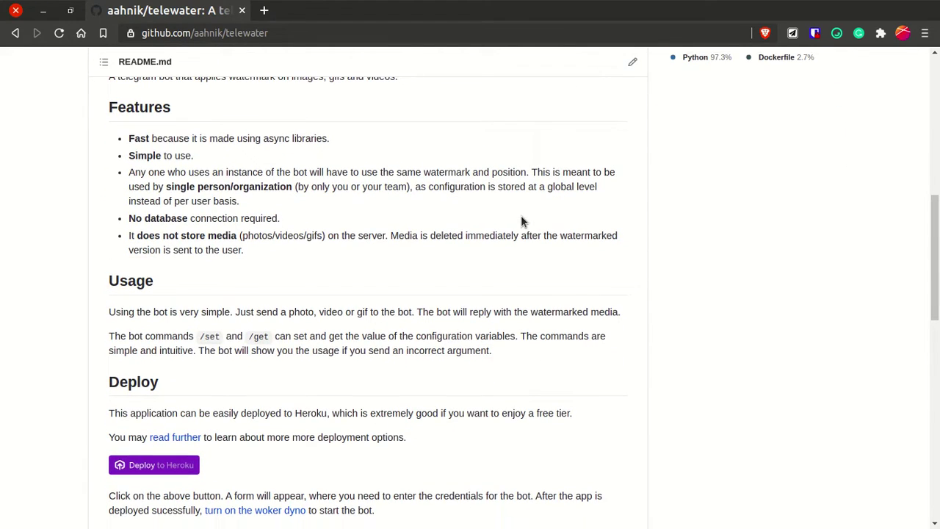
{"action": "scroll", "coordinate": [521, 215], "scroll_direction": "down", "scroll_amount": 5}
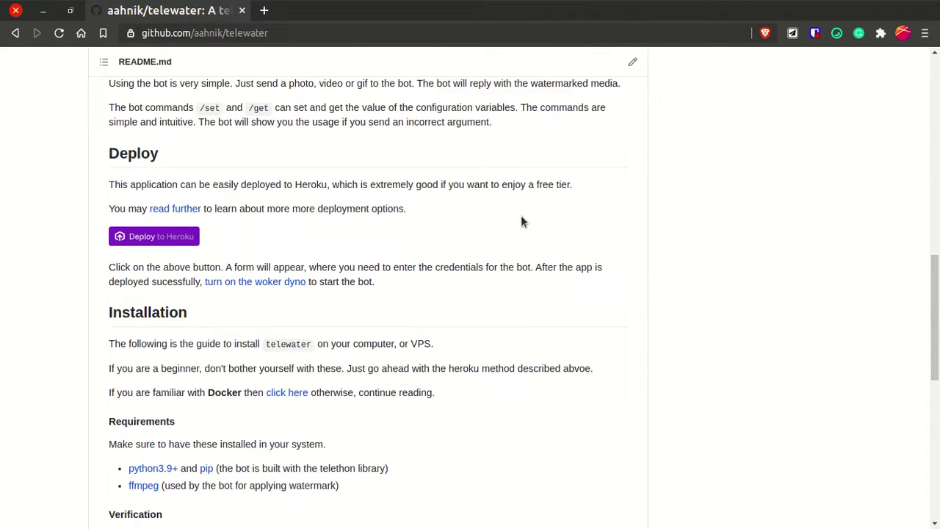
{"action": "scroll", "coordinate": [521, 215], "scroll_direction": "down", "scroll_amount": 3}
{"action": "scroll", "coordinate": [521, 218], "scroll_direction": "up", "scroll_amount": 2}
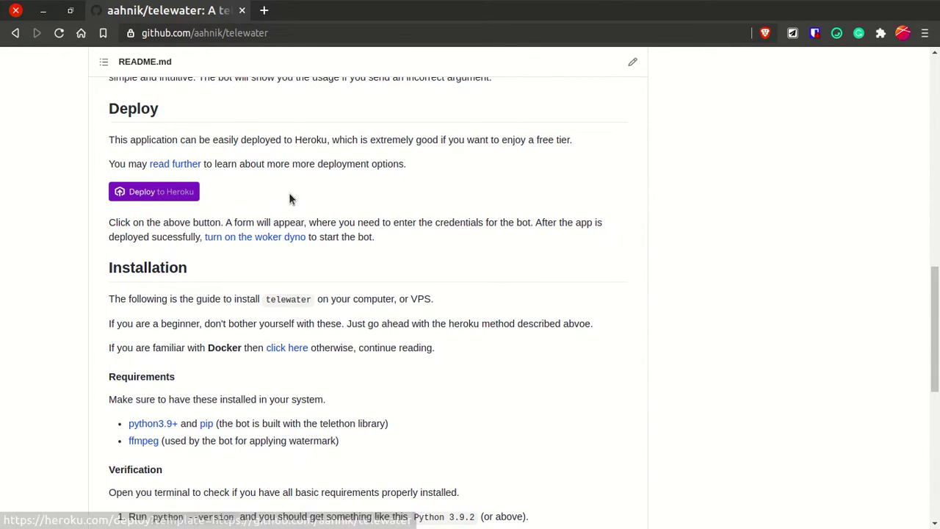
{"action": "scroll", "coordinate": [289, 196], "scroll_direction": "down", "scroll_amount": 1}
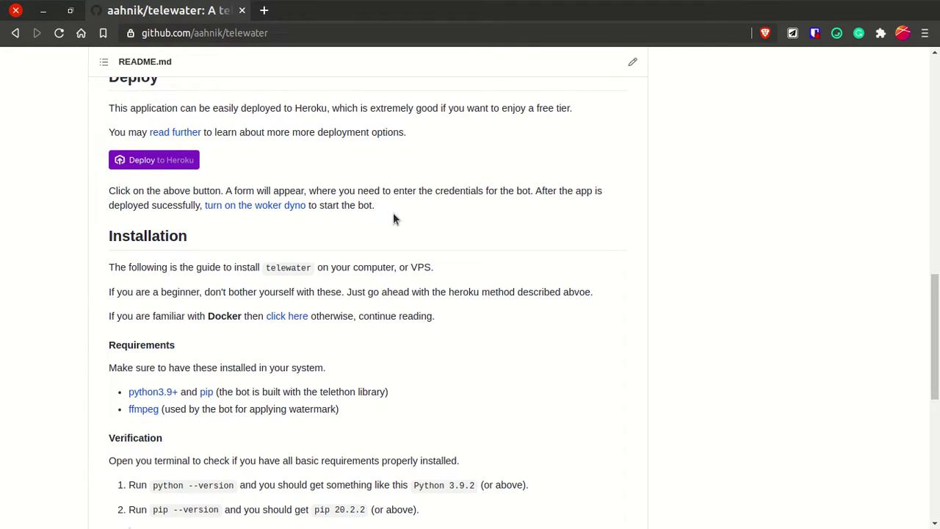
{"action": "scroll", "coordinate": [393, 219], "scroll_direction": "down", "scroll_amount": 1}
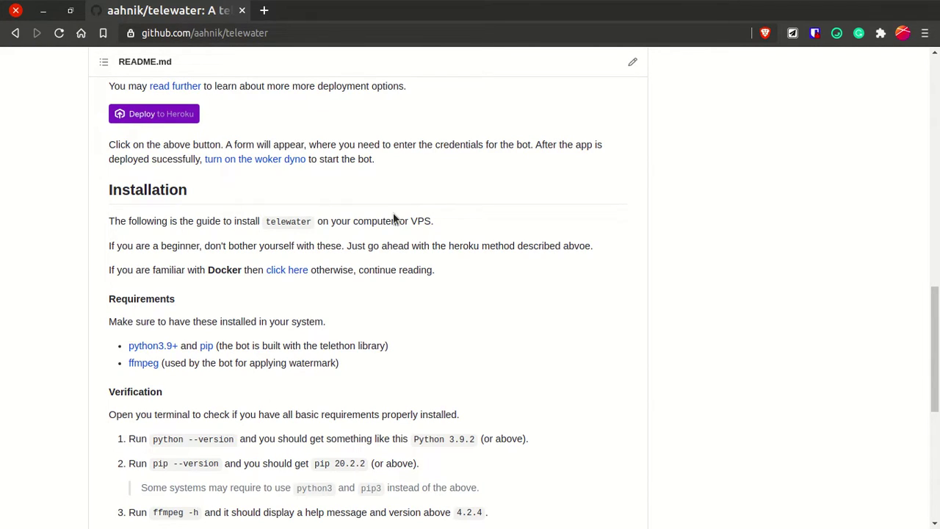
{"action": "scroll", "coordinate": [393, 218], "scroll_direction": "down", "scroll_amount": 3}
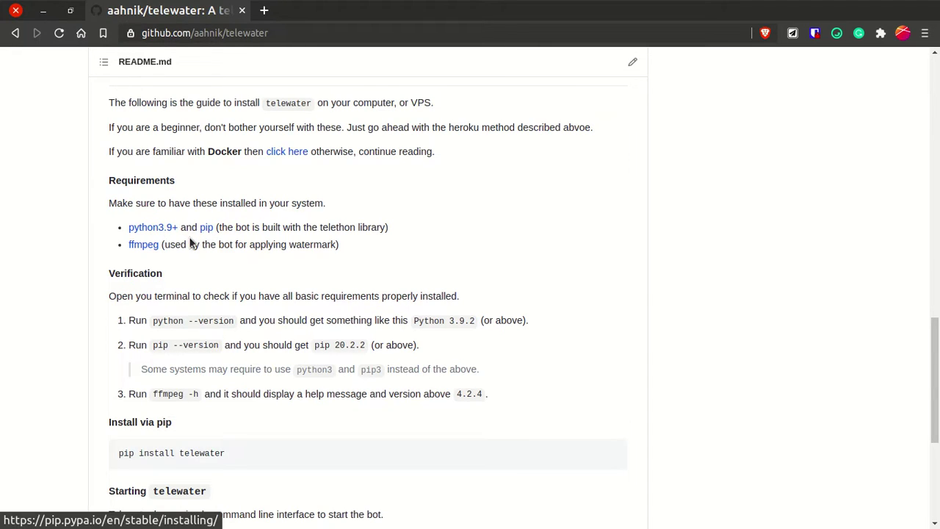
{"action": "left_click", "coordinate": [44, 9]}
{"action": "left_click", "coordinate": [38, 12]}
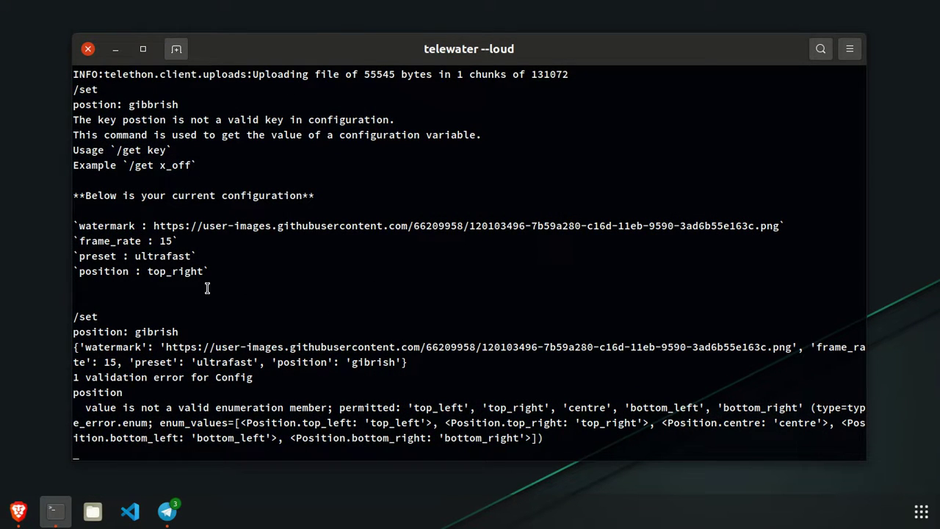
Step: Stop the telewater bot with Ctrl+C, clear the screen, and list the home directory
{"action": "key", "text": "ctrl+c"}
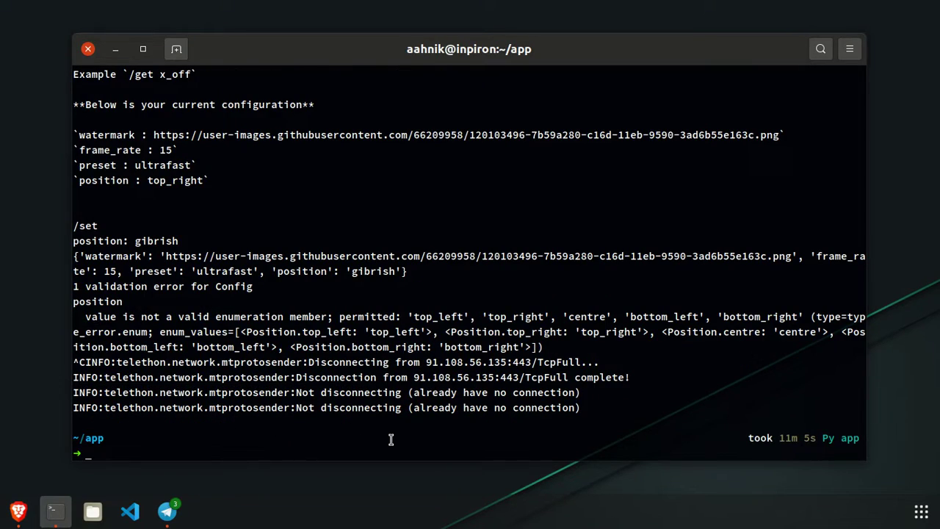
{"action": "type", "text": "clear"}
{"action": "key", "text": "Return"}
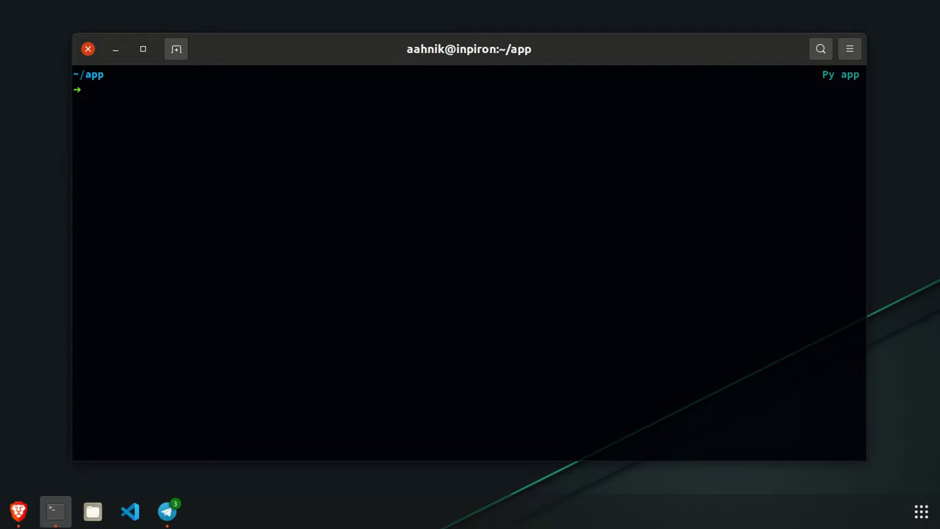
{"action": "type", "text": "cd .."}
{"action": "key", "text": "Return"}
{"action": "type", "text": "ls"}
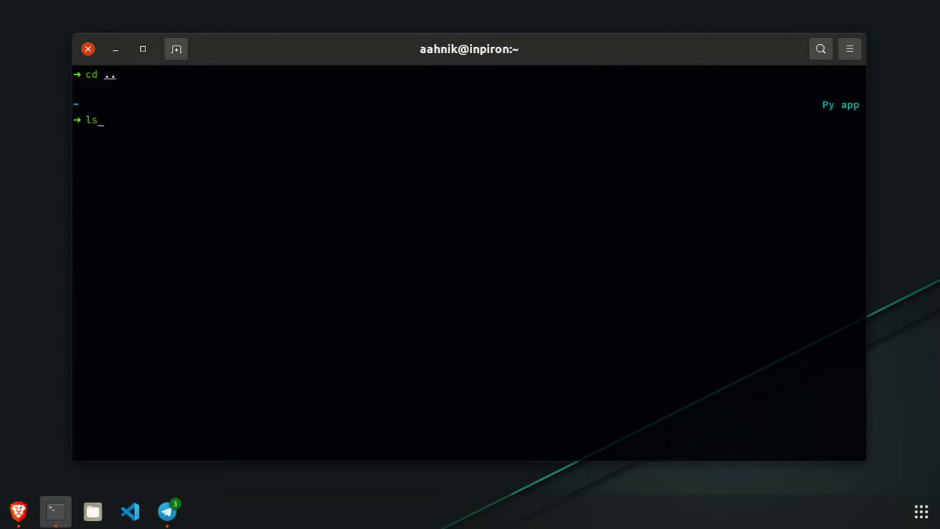
{"action": "key", "text": "Return"}
Step: Delete the old app folder with rm -rf app and create a new empty app folder
{"action": "type", "text": "rm -rf app"}
{"action": "key", "text": "Return"}
{"action": "key", "text": "ctrl+l"}
{"action": "type", "text": "mkdir ap"}
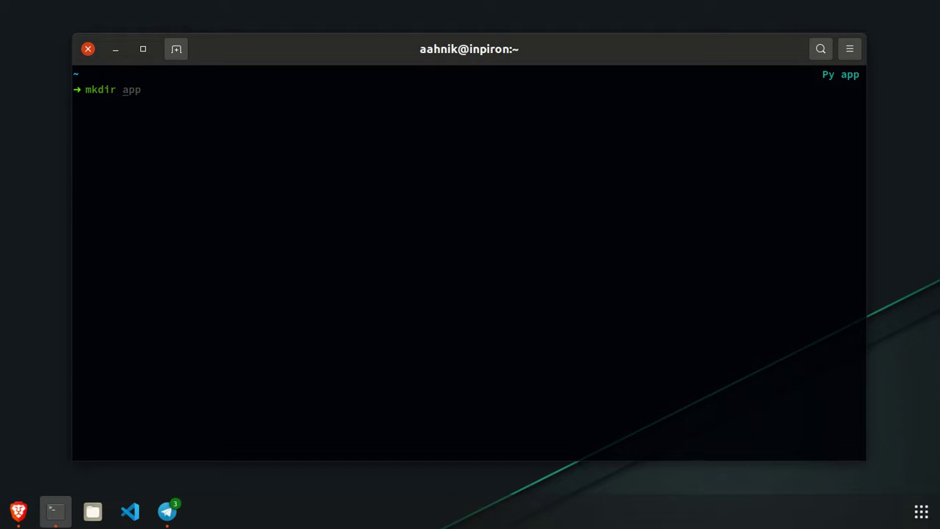
{"action": "type", "text": "p"}
{"action": "key", "text": "Return"}
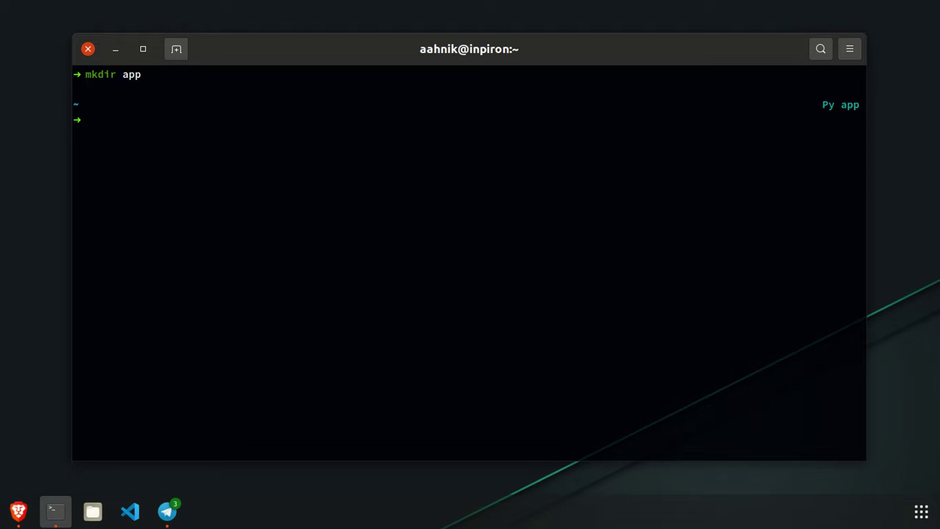
Step: Deactivate the current virtual environment and clear the screen
{"action": "type", "text": "dea"}
{"action": "key", "text": "Right"}
{"action": "key", "text": "Return"}
{"action": "type", "text": "clear"}
{"action": "key", "text": "Return"}
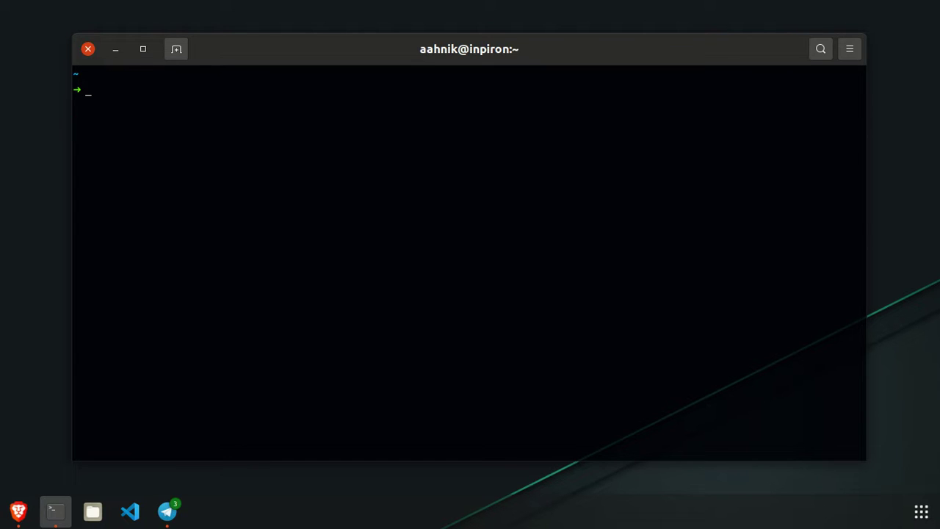
Step: Run python -m venv .venv in the home directory to create a new virtual environment
{"action": "type", "text": "source"}
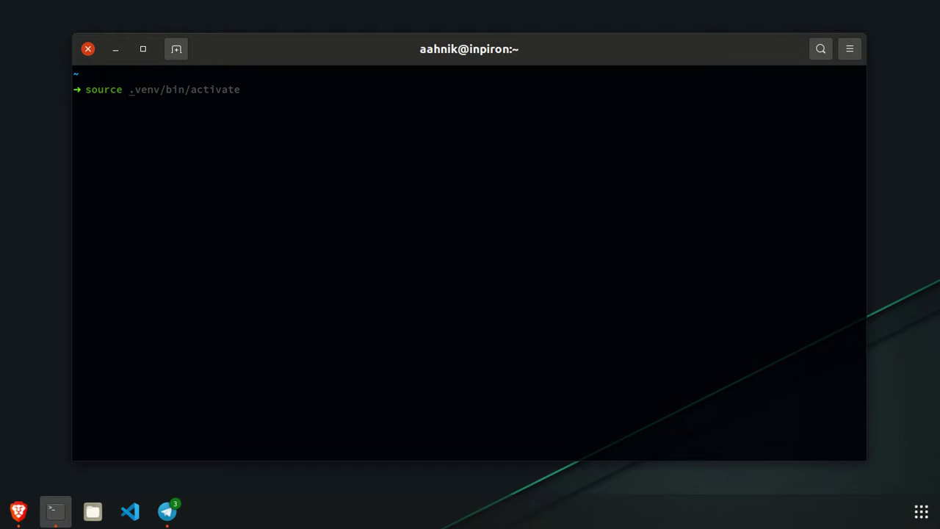
{"action": "key", "text": "Right"}
{"action": "key", "text": "BackSpace"}
{"action": "key", "text": "BackSpace"}
{"action": "key", "text": "BackSpace"}
{"action": "key", "text": "BackSpace"}
{"action": "key", "text": "BackSpace"}
{"action": "key", "text": "BackSpace"}
{"action": "key", "text": "BackSpace"}
{"action": "key", "text": "BackSpace"}
{"action": "key", "text": "BackSpace"}
{"action": "key", "text": "BackSpace"}
{"action": "key", "text": "BackSpace"}
{"action": "key", "text": "BackSpace"}
{"action": "key", "text": "BackSpace"}
{"action": "key", "text": "BackSpace"}
{"action": "key", "text": "BackSpace"}
{"action": "key", "text": "BackSpace"}
{"action": "key", "text": "BackSpace"}
{"action": "key", "text": "BackSpace"}
{"action": "key", "text": "BackSpace"}
{"action": "key", "text": "BackSpace"}
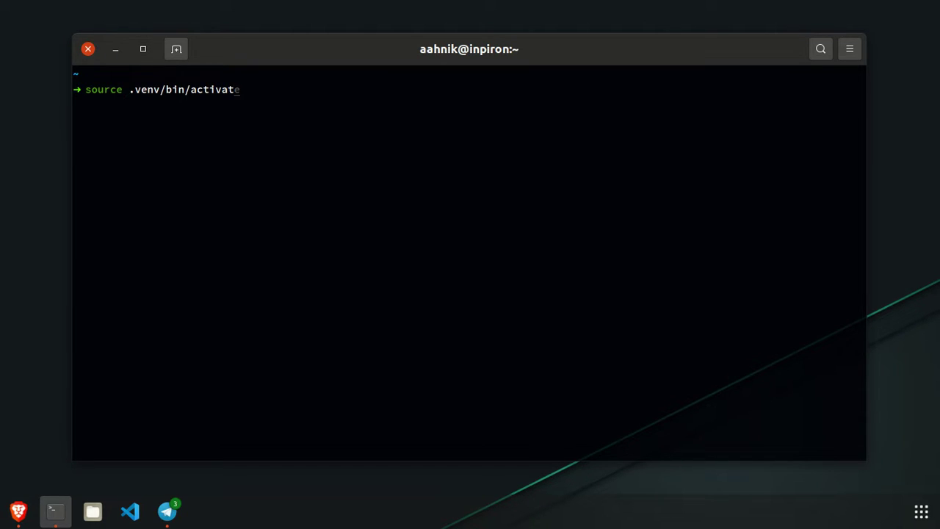
{"action": "type", "text": "python"}
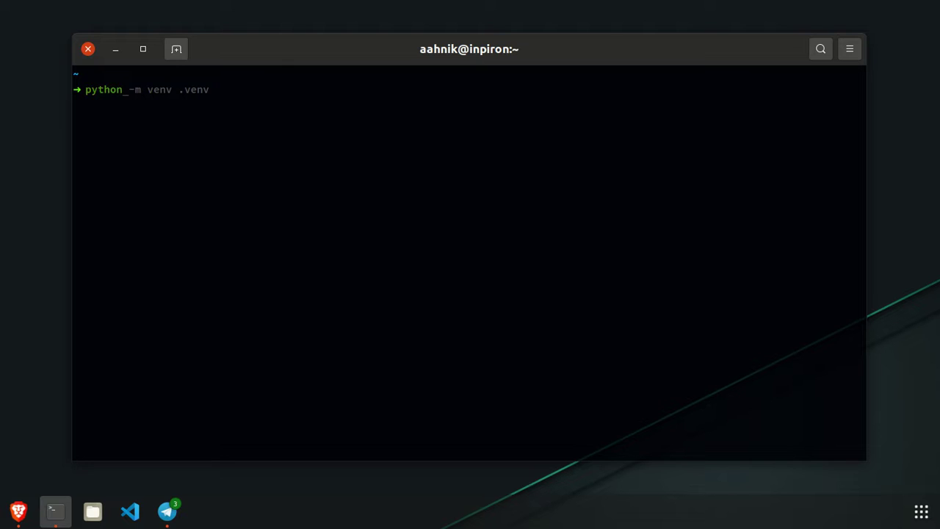
{"action": "key", "text": "Right"}
{"action": "left_click_drag", "start_coordinate": [178, 89], "coordinate": [258, 98]}
{"action": "left_click", "coordinate": [274, 147]}
{"action": "key", "text": "Return"}
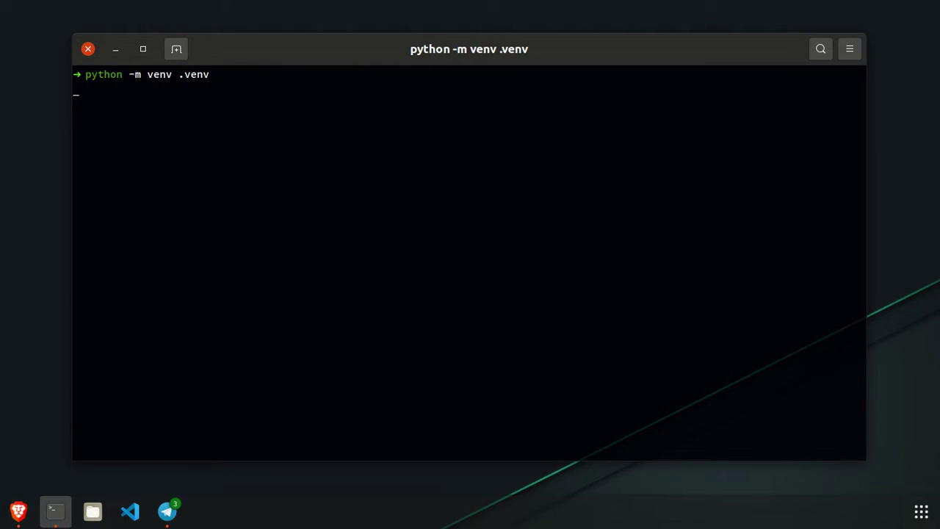
Step: Bring the browser forward and open the wiki's Deploy to Digital Ocean page
{"action": "left_click", "coordinate": [18, 511]}
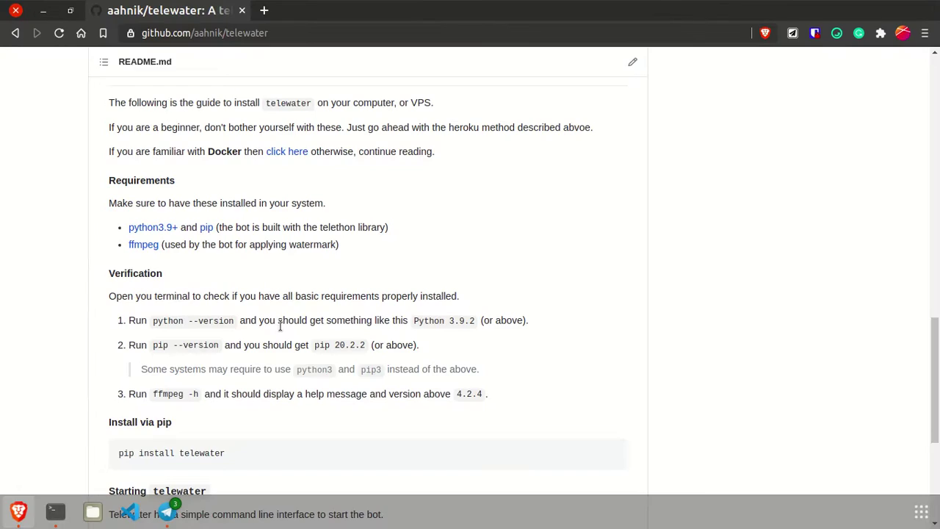
{"action": "left_click_drag", "start_coordinate": [926, 321], "coordinate": [927, 51]}
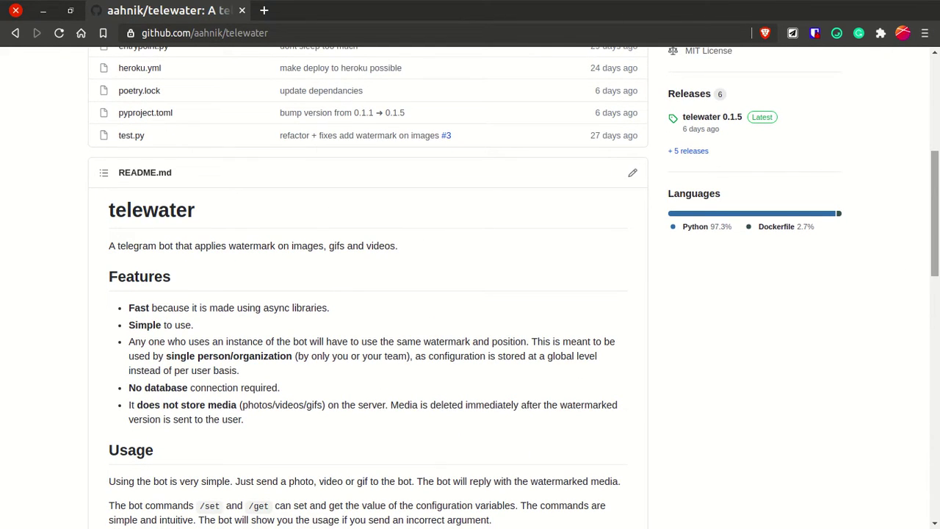
{"action": "scroll", "coordinate": [207, 299], "scroll_direction": "down", "scroll_amount": 5}
{"action": "scroll", "coordinate": [248, 289], "scroll_direction": "up", "scroll_amount": 10}
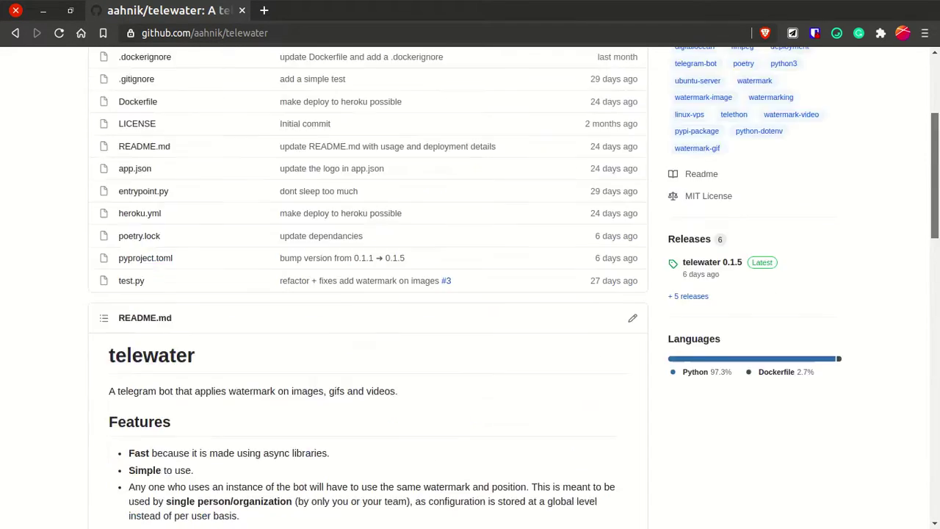
{"action": "left_click", "coordinate": [312, 139]}
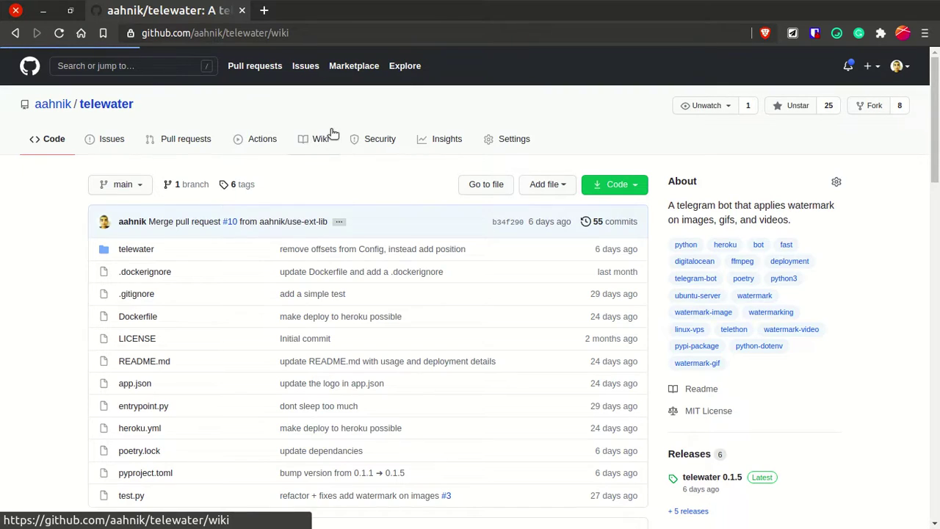
{"action": "left_click", "coordinate": [739, 323]}
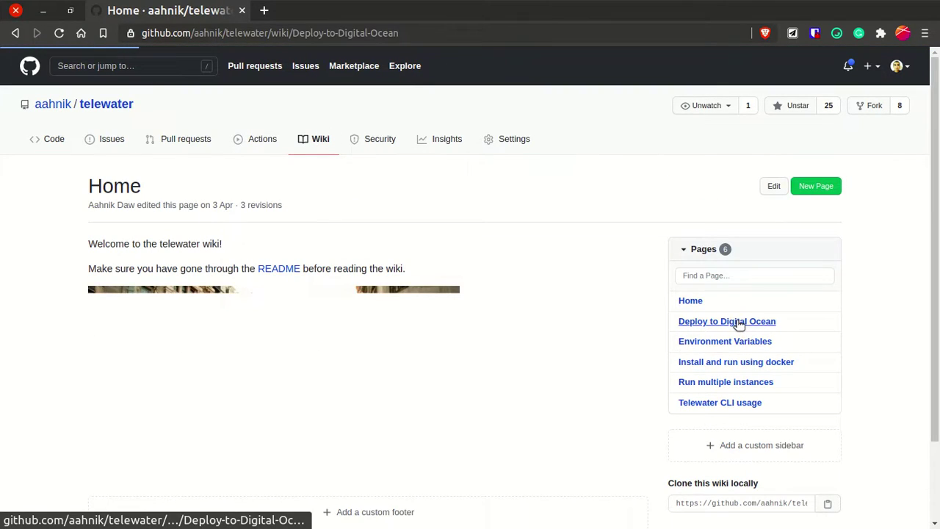
Step: Read through the Deploy to Digital Ocean guide to its end
{"action": "scroll", "coordinate": [738, 323], "scroll_direction": "down", "scroll_amount": 5}
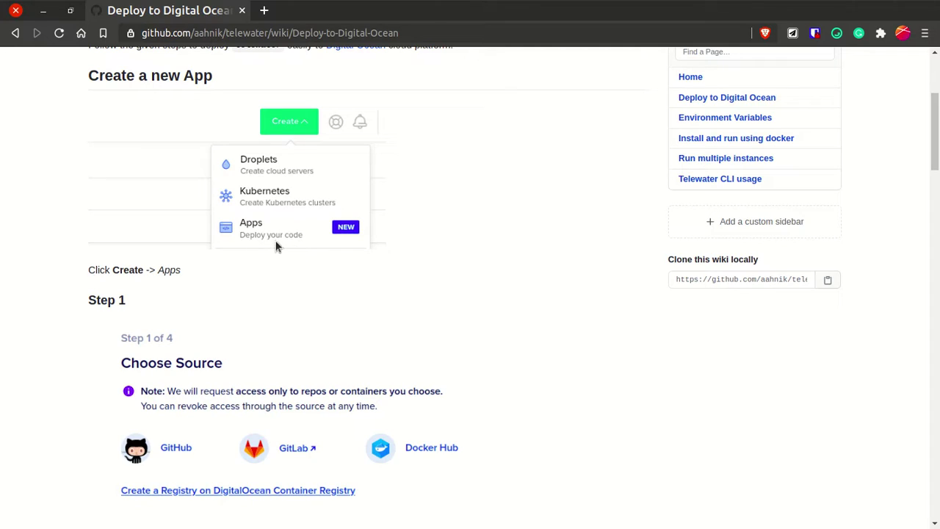
{"action": "left_click", "coordinate": [445, 445]}
{"action": "left_click_drag", "start_coordinate": [934, 161], "coordinate": [931, 229]}
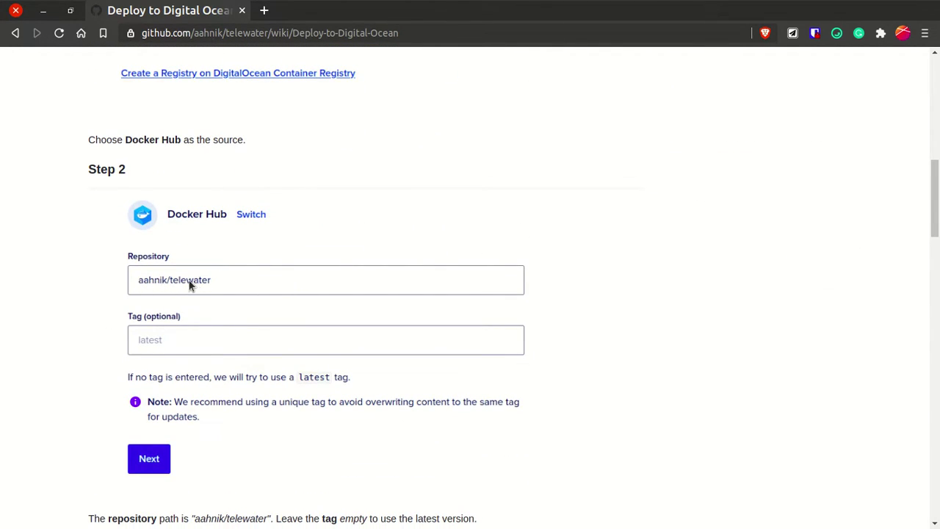
{"action": "left_click_drag", "start_coordinate": [927, 246], "coordinate": [933, 324]}
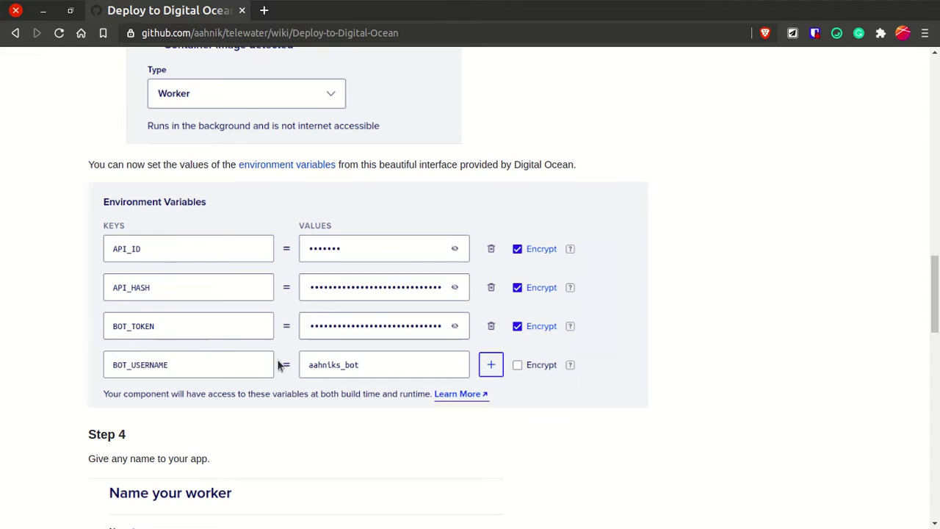
{"action": "left_click_drag", "start_coordinate": [931, 280], "coordinate": [928, 356]}
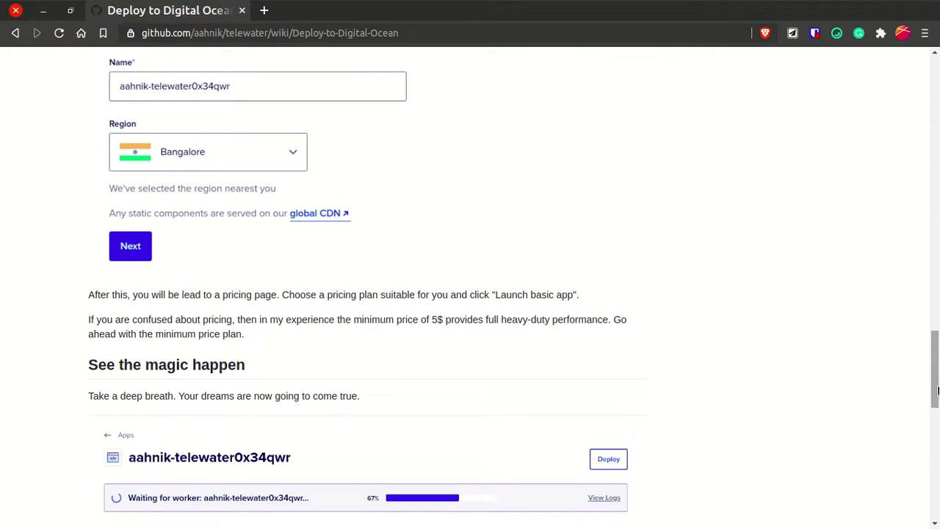
{"action": "scroll", "coordinate": [343, 129], "scroll_direction": "down", "scroll_amount": 5}
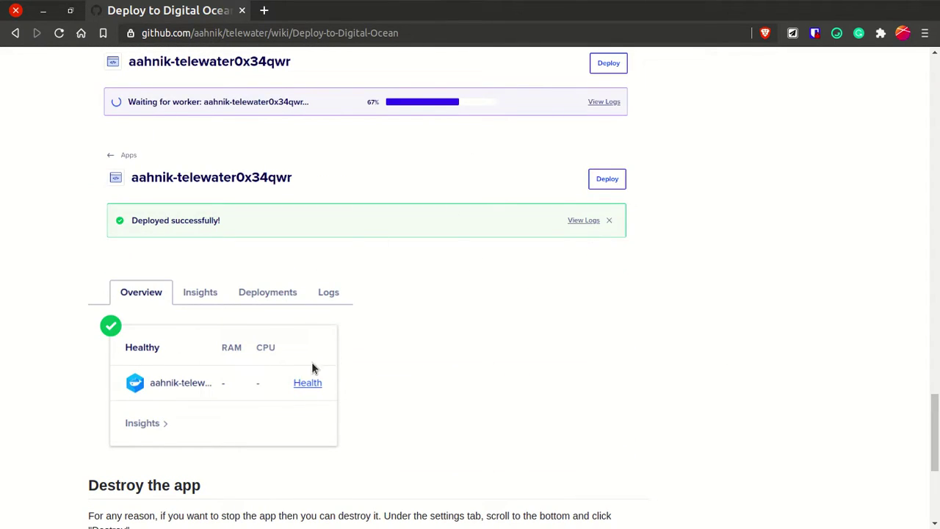
{"action": "left_click_drag", "start_coordinate": [934, 394], "coordinate": [934, 97]}
Step: Return to the repository README's Deploy section, then minimise the browser
{"action": "left_click", "coordinate": [55, 144]}
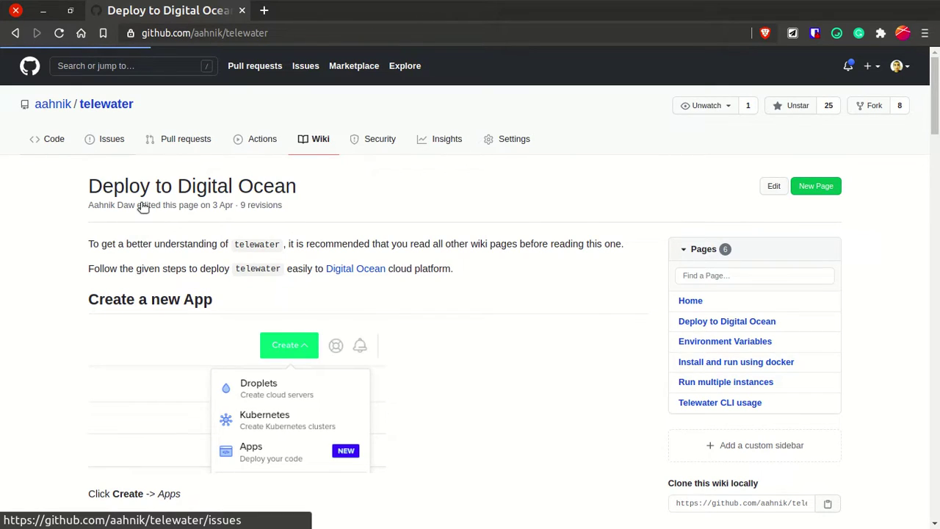
{"action": "scroll", "coordinate": [102, 191], "scroll_direction": "down", "scroll_amount": 10}
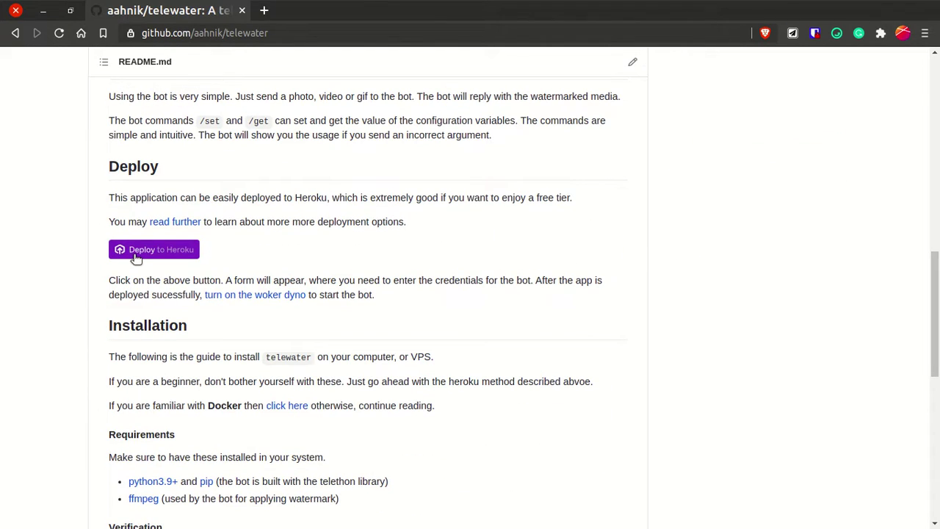
{"action": "left_click", "coordinate": [45, 10]}
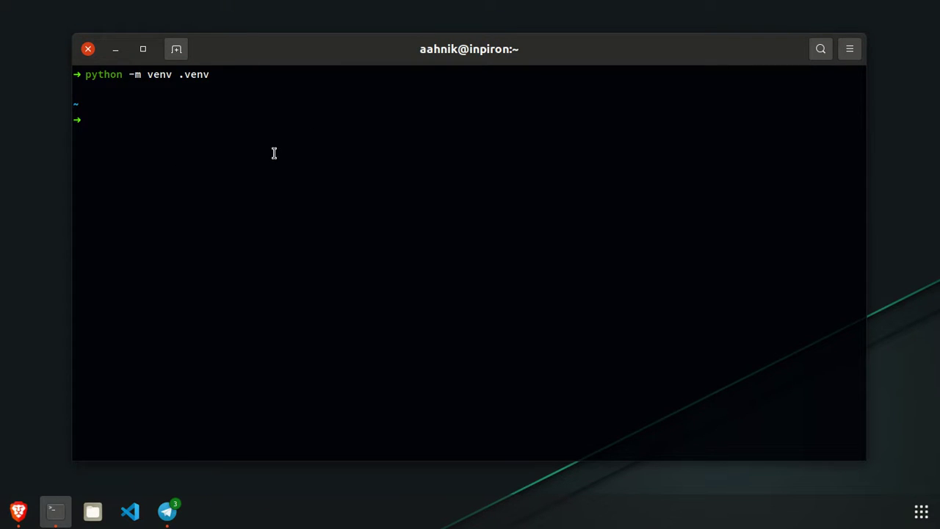
Step: Activate the home folder's virtual environment with source .venv/bin/activate
{"action": "left_click_drag", "start_coordinate": [85, 74], "coordinate": [235, 77]}
{"action": "left_click", "coordinate": [223, 165]}
{"action": "type", "text": "sourc"}
{"action": "key", "text": "Right"}
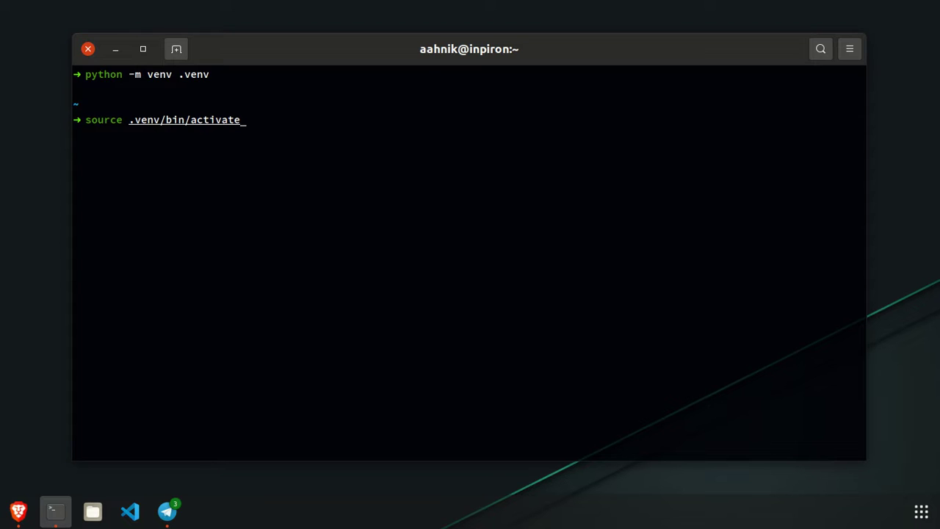
{"action": "key", "text": "Return"}
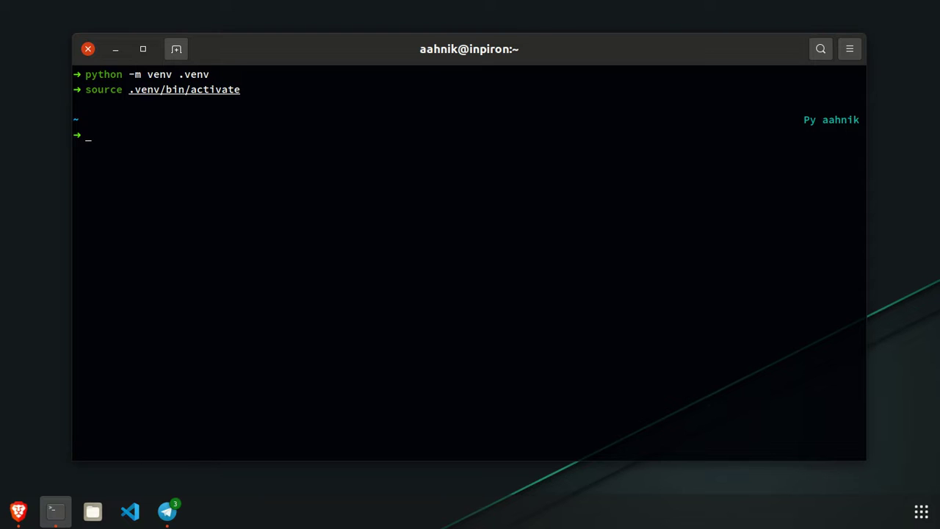
Step: Enter the app folder, clear the screen, then go back home and list its contents
{"action": "type", "text": "cd app"}
{"action": "key", "text": "Return"}
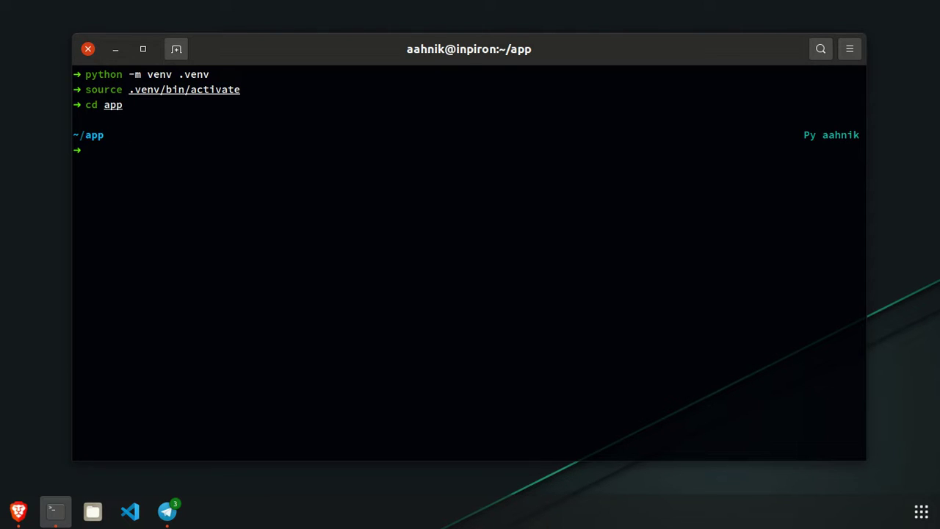
{"action": "type", "text": "clear"}
{"action": "key", "text": "Return"}
{"action": "type", "text": "cd .."}
{"action": "key", "text": "Return"}
{"action": "type", "text": "ls"}
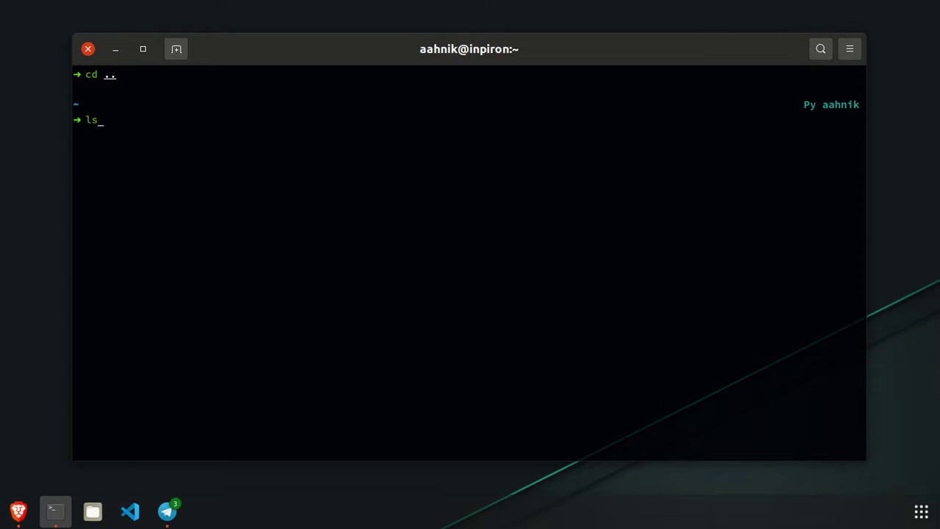
{"action": "key", "text": "Return"}
Step: Delete the home folder's .venv with rm -rf .venv, deactivate the environment, and clear the screen
{"action": "type", "text": "rm -rf .vevn"}
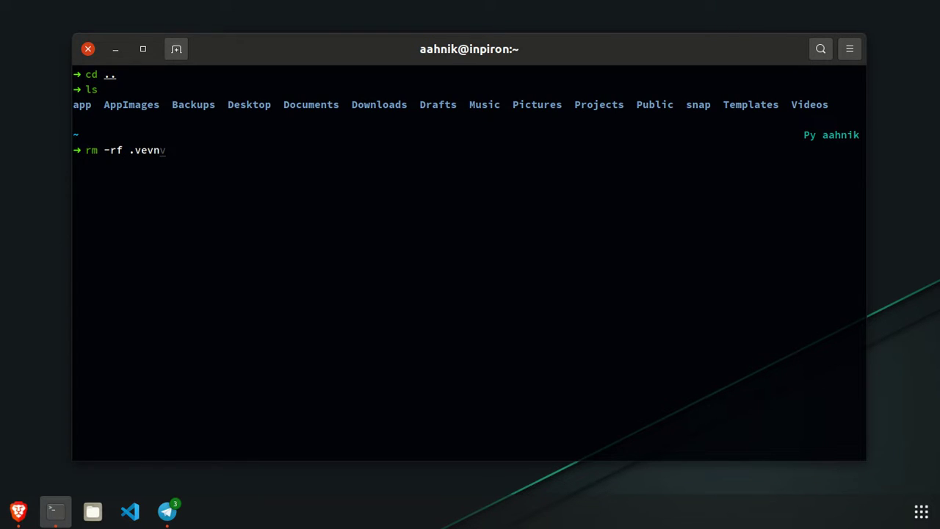
{"action": "key", "text": "BackSpace"}
{"action": "key", "text": "BackSpace"}
{"action": "type", "text": "nv"}
{"action": "key", "text": "Return"}
{"action": "type", "text": "clear"}
{"action": "key", "text": "Return"}
{"action": "type", "text": "deactivate"}
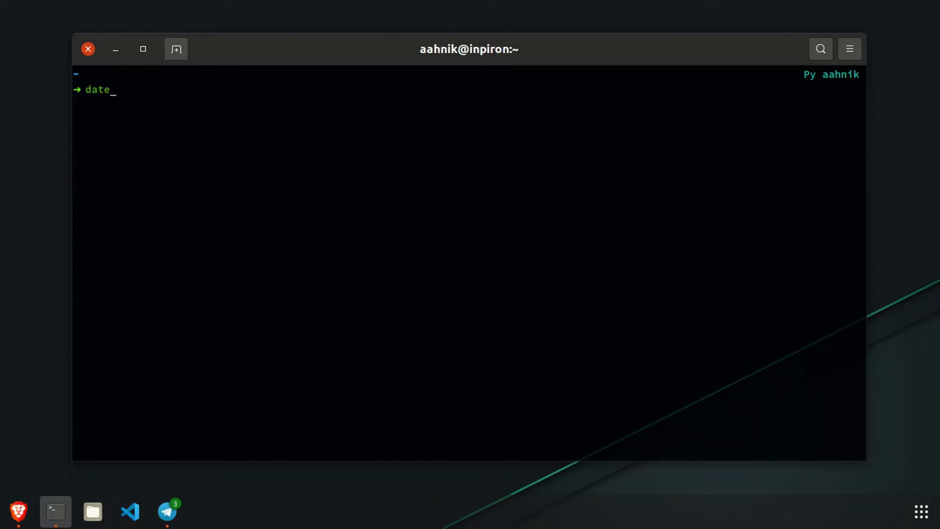
{"action": "type", "text": "lear"}
{"action": "key", "text": "Return"}
Step: In ~/app, list its contents and run python -m venv .venv there
{"action": "type", "text": "cd app"}
{"action": "key", "text": "Return"}
{"action": "type", "text": "ls"}
{"action": "key", "text": "Return"}
{"action": "type", "text": "clear"}
{"action": "key", "text": "Return"}
{"action": "type", "text": "python"}
{"action": "key", "text": "Right"}
{"action": "key", "text": "Return"}
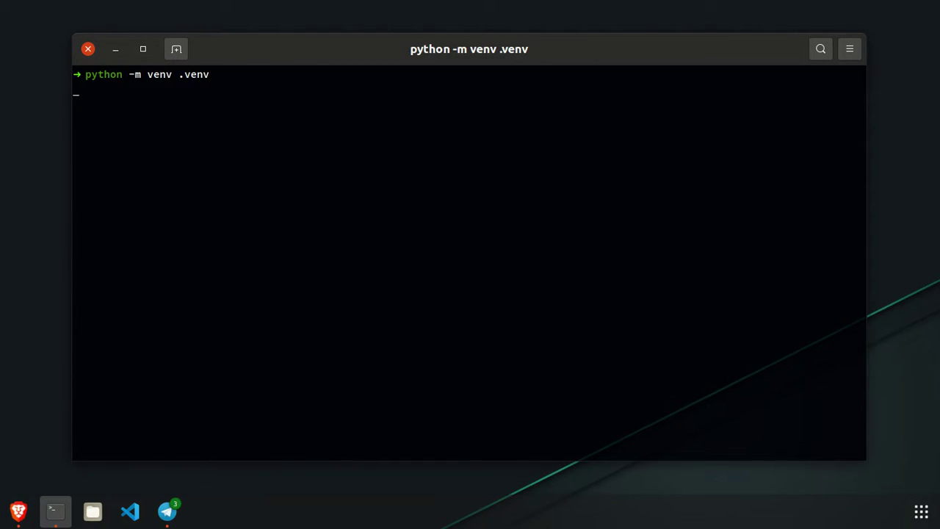
Step: Activate the app folder's .venv with source .venv/bin/activate
{"action": "type", "text": "sou"}
{"action": "key", "text": "Right"}
{"action": "key", "text": "Return"}
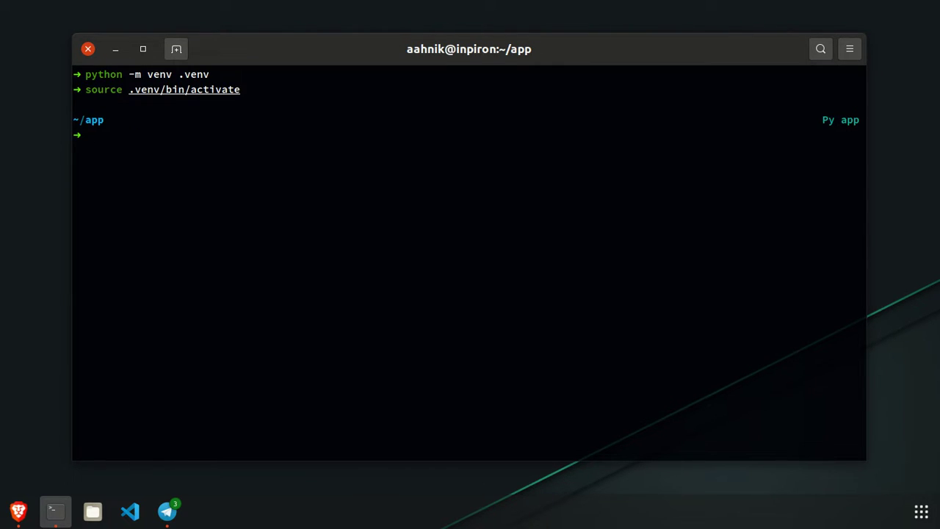
{"action": "type", "text": "pip install"}
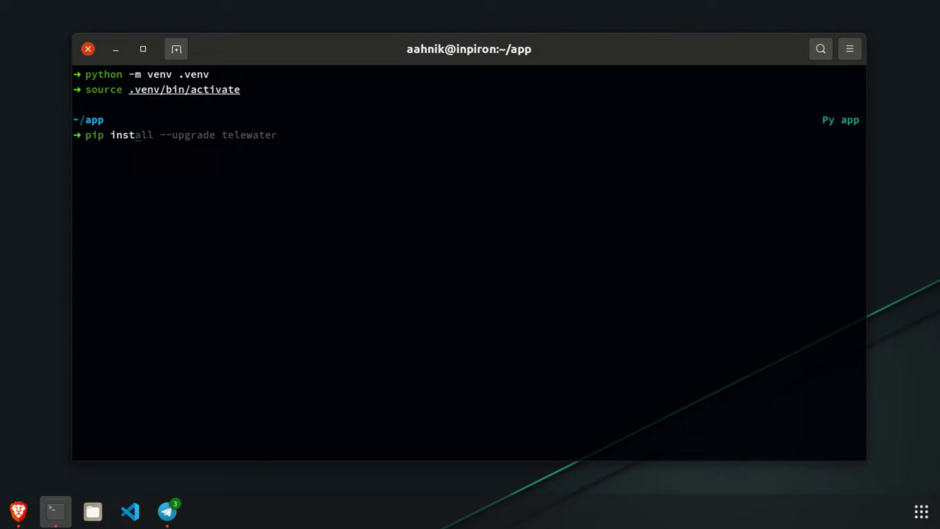
{"action": "key", "text": "Right"}
{"action": "key", "text": "BackSpace"}
{"action": "key", "text": "BackSpace"}
{"action": "key", "text": "BackSpace"}
{"action": "key", "text": "BackSpace"}
{"action": "key", "text": "BackSpace"}
{"action": "key", "text": "BackSpace"}
{"action": "key", "text": "BackSpace"}
{"action": "key", "text": "BackSpace"}
{"action": "key", "text": "BackSpace"}
{"action": "key", "text": "BackSpace"}
{"action": "key", "text": "BackSpace"}
{"action": "key", "text": "BackSpace"}
{"action": "key", "text": "BackSpace"}
{"action": "key", "text": "BackSpace"}
{"action": "key", "text": "BackSpace"}
{"action": "key", "text": "BackSpace"}
{"action": "key", "text": "BackSpace"}
{"action": "key", "text": "BackSpace"}
{"action": "key", "text": "BackSpace"}
{"action": "key", "text": "BackSpace"}
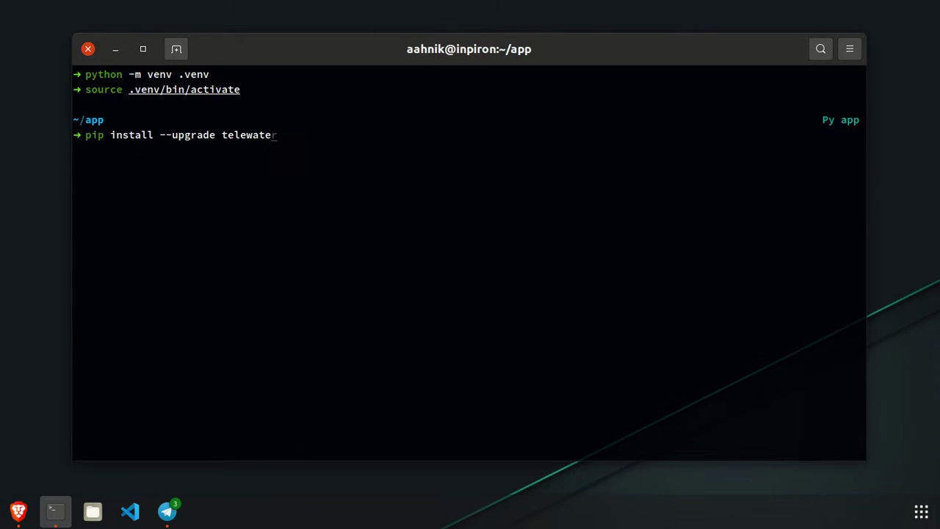
Step: Confirm the environment reports Python 3.9.5 and pip 20.0.2, rechecking the Python version
{"action": "type", "text": "pytho"}
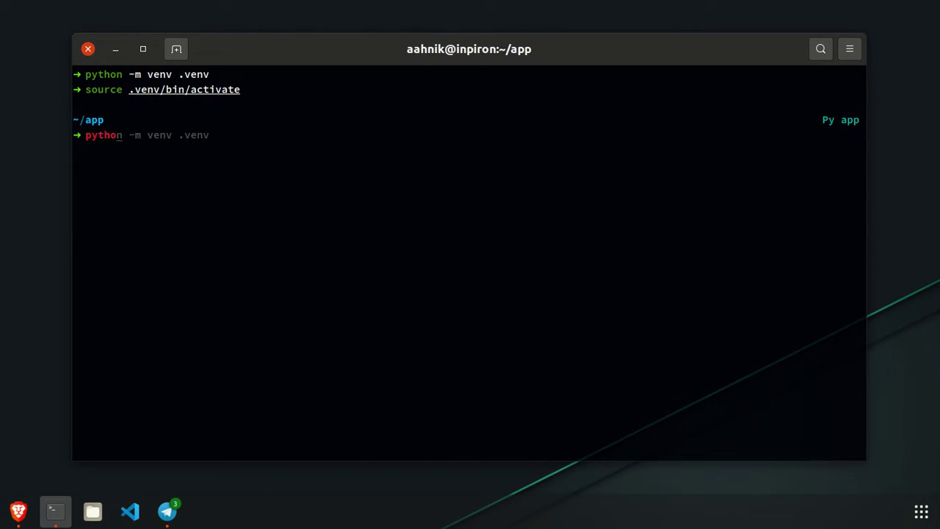
{"action": "type", "text": "n --version"}
{"action": "key", "text": "Return"}
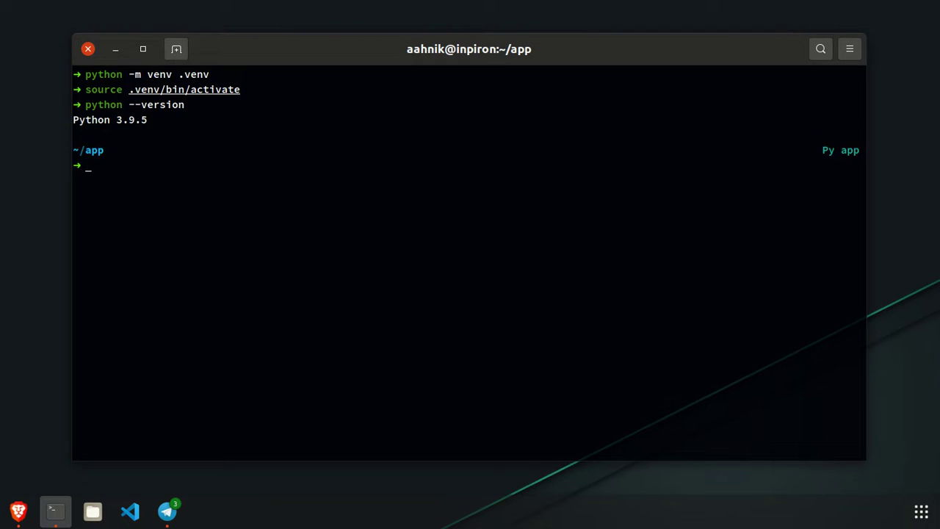
{"action": "type", "text": "pip --version"}
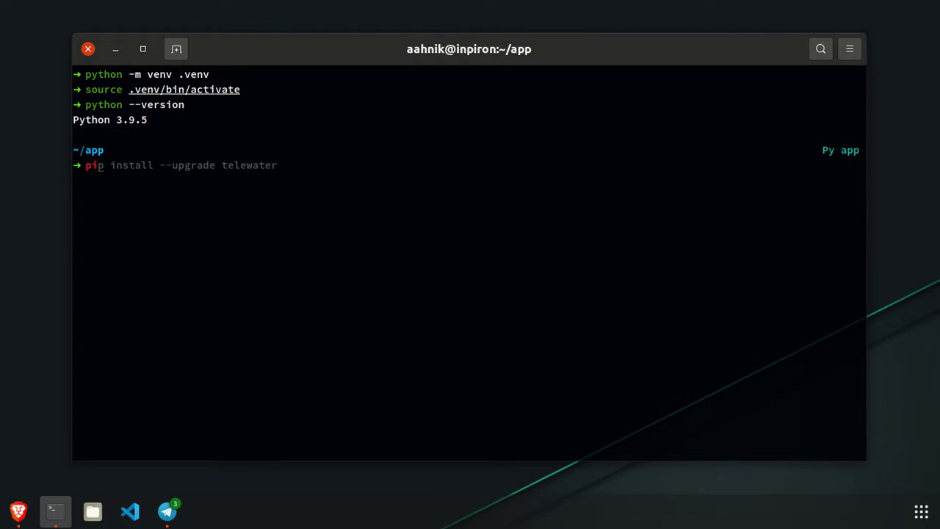
{"action": "key", "text": "Return"}
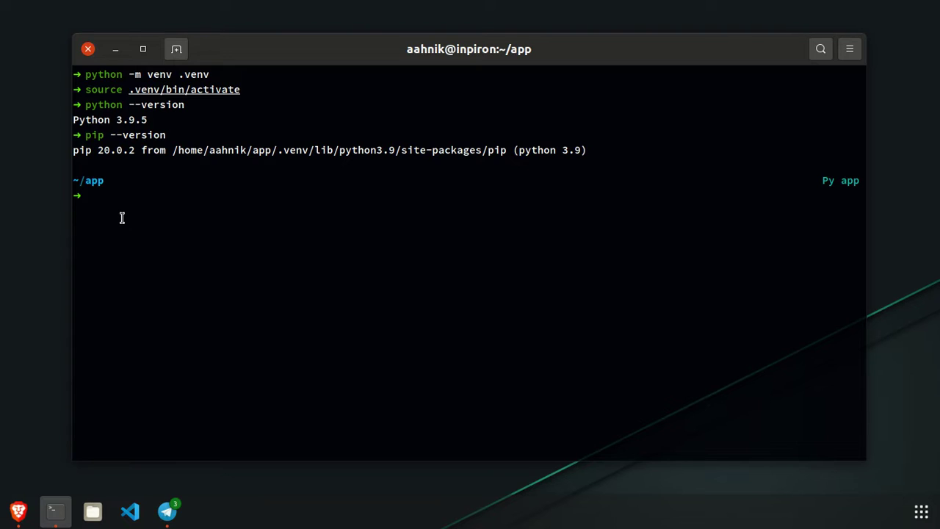
{"action": "type", "text": "python3"}
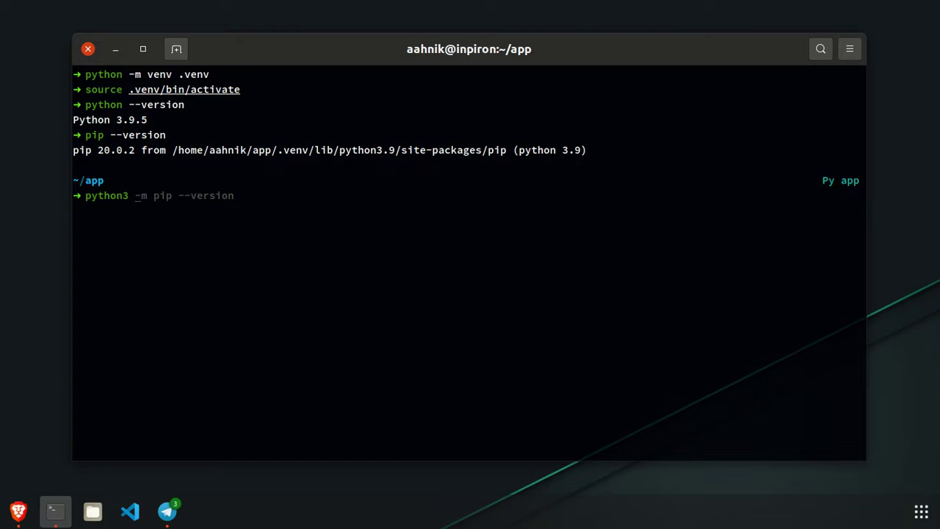
{"action": "key", "text": "BackSpace"}
{"action": "key", "text": "BackSpace"}
{"action": "key", "text": "BackSpace"}
{"action": "key", "text": "BackSpace"}
{"action": "key", "text": "BackSpace"}
{"action": "key", "text": "BackSpace"}
{"action": "key", "text": "BackSpace"}
{"action": "key", "text": "BackSpace"}
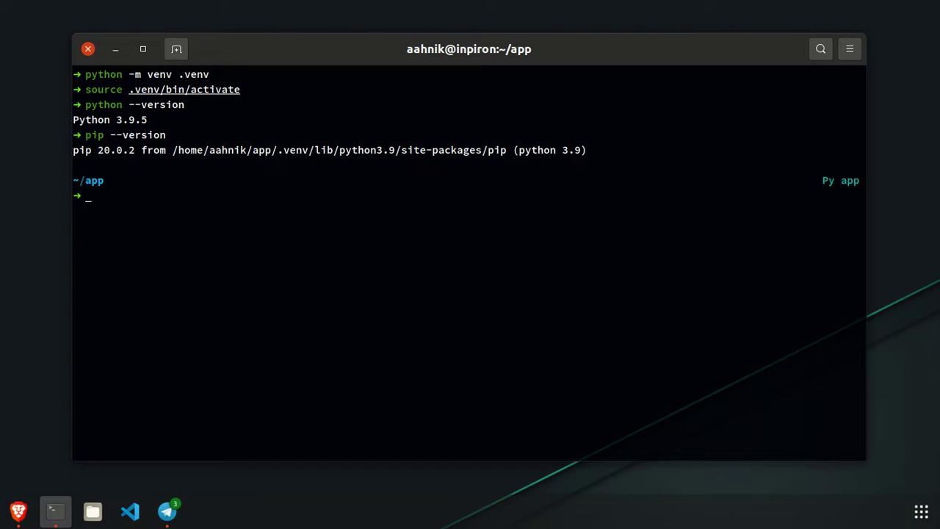
{"action": "type", "text": "python"}
{"action": "key", "text": "Right"}
{"action": "key", "text": "Return"}
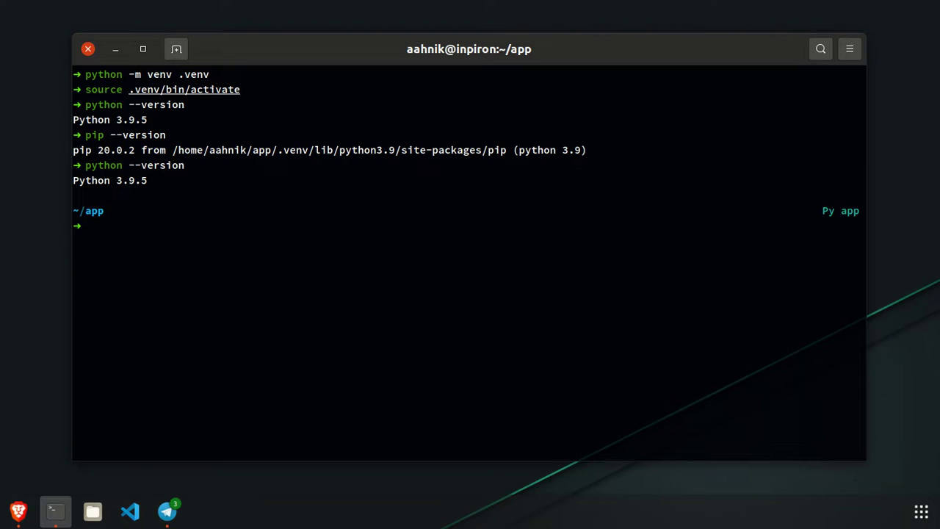
{"action": "left_click_drag", "start_coordinate": [210, 196], "coordinate": [73, 106]}
Step: Run pip install --upgrade telewater in the .venv to install telewater 0.1.5 and its dependencies
{"action": "left_click", "coordinate": [143, 118]}
{"action": "type", "text": "pip instal"}
{"action": "key", "text": "Right"}
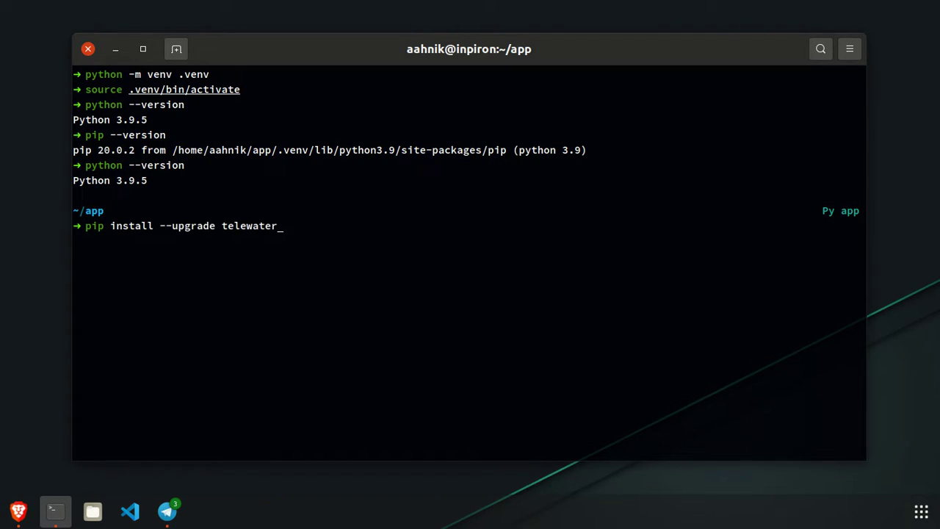
{"action": "key", "text": "Return"}
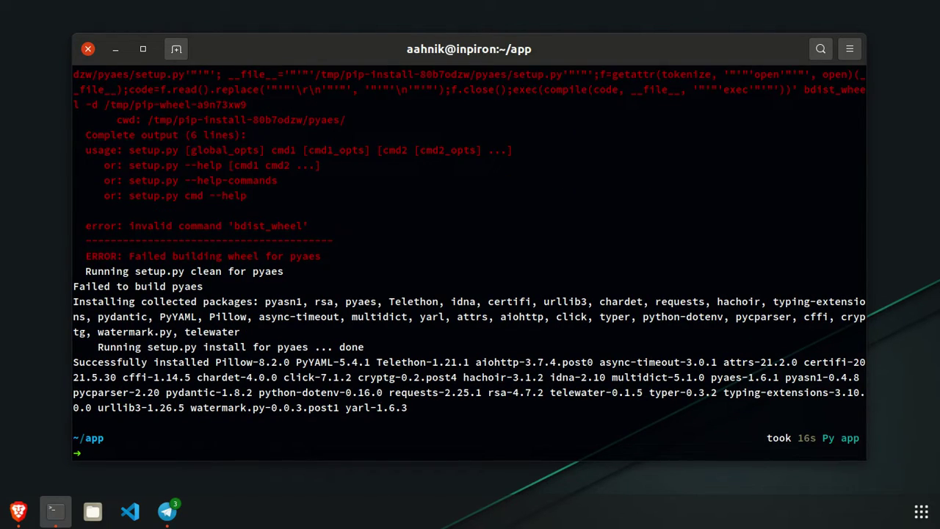
Step: Open the README's ffmpeg link in a new browser tab
{"action": "left_click", "coordinate": [18, 511]}
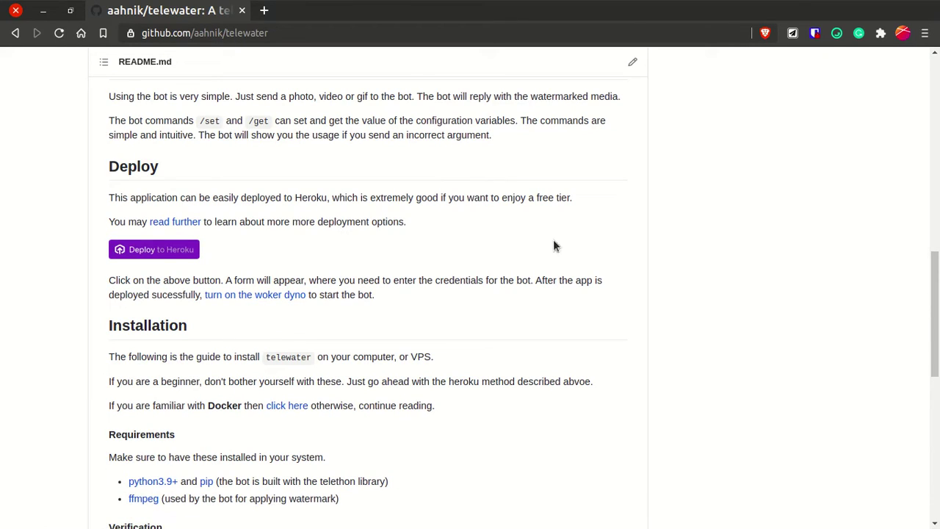
{"action": "scroll", "coordinate": [911, 294], "scroll_direction": "down", "scroll_amount": 3}
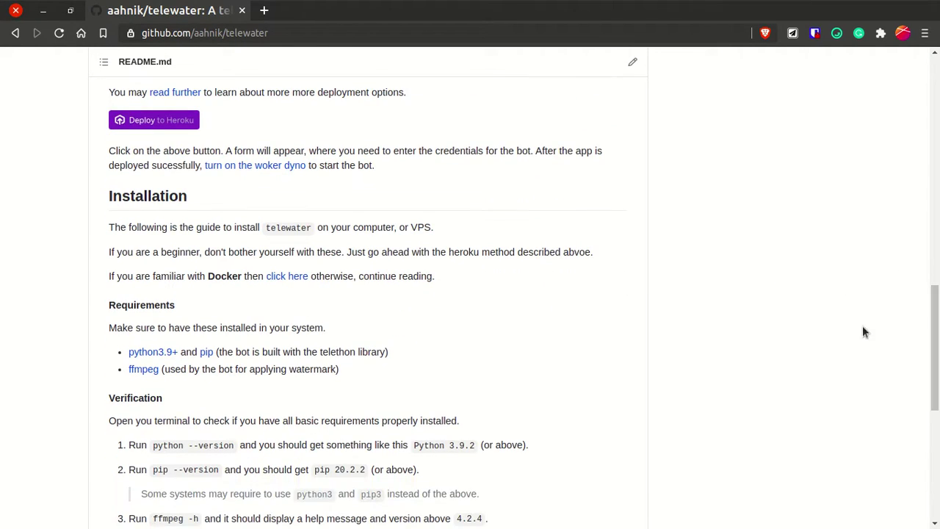
{"action": "right_click", "coordinate": [153, 371]}
{"action": "left_click", "coordinate": [235, 165]}
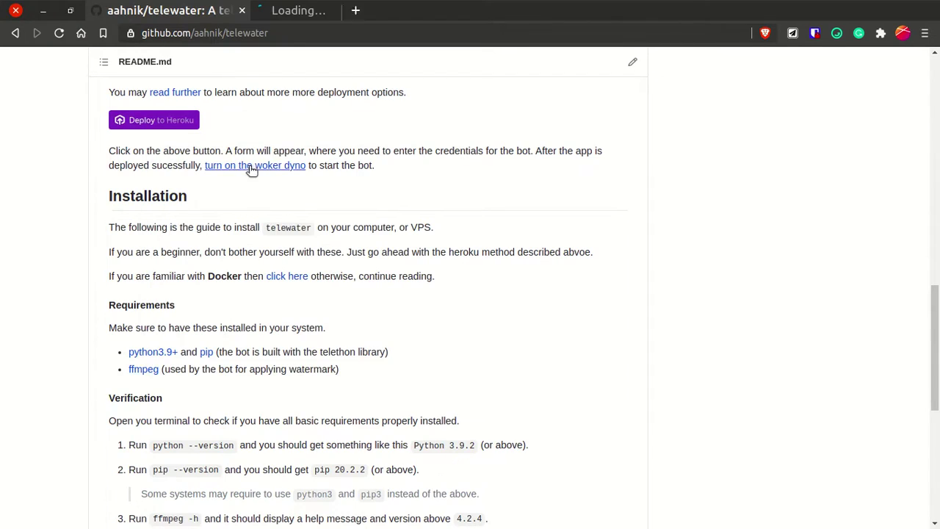
{"action": "left_click", "coordinate": [333, 10]}
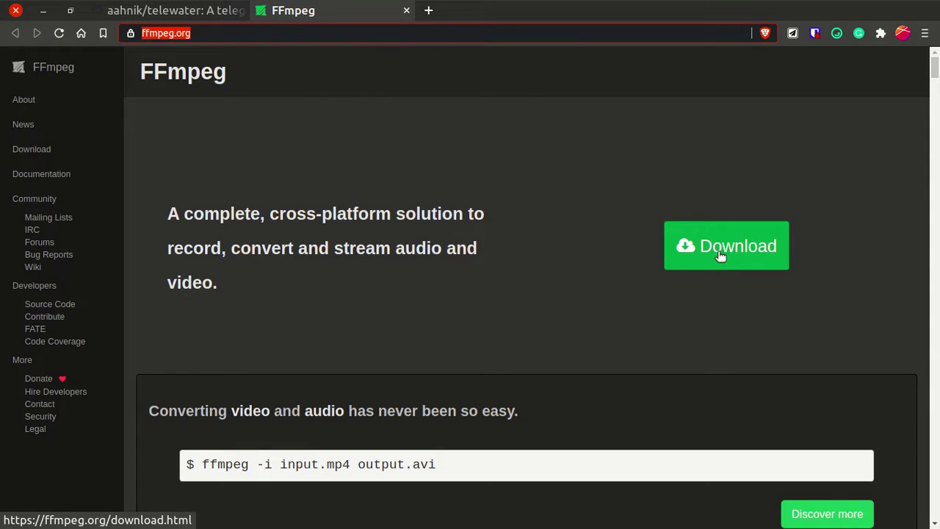
Step: Browse FFmpeg's download page, then return to the GitHub tab and the terminal
{"action": "mouse_move", "coordinate": [930, 79]}
{"action": "left_mouse_down"}
{"action": "mouse_move", "coordinate": [935, 94]}
{"action": "mouse_move", "coordinate": [935, 65]}
{"action": "left_mouse_up"}
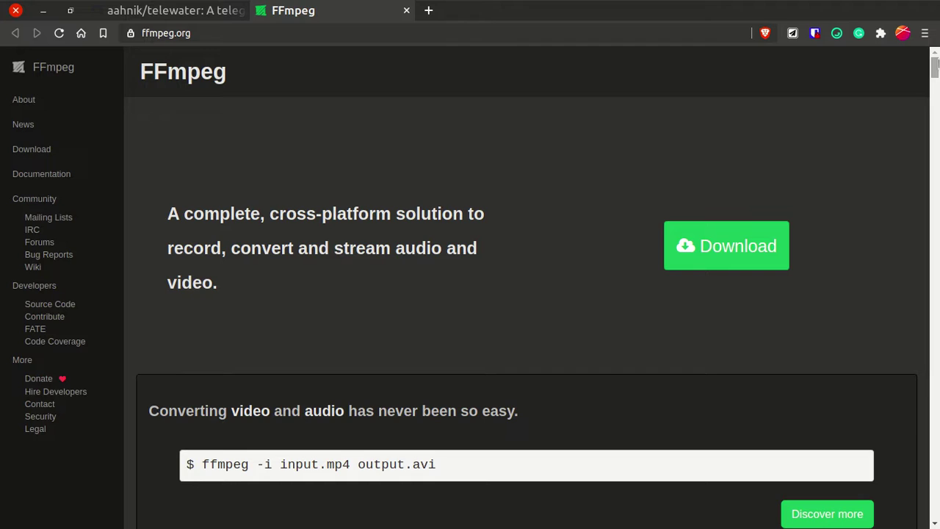
{"action": "left_click", "coordinate": [707, 238]}
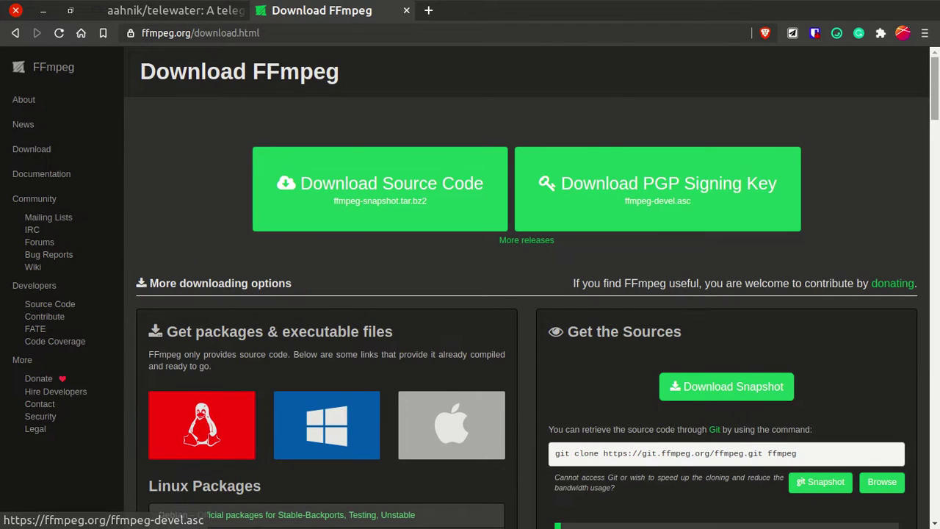
{"action": "scroll", "coordinate": [579, 212], "scroll_direction": "down", "scroll_amount": 3}
{"action": "mouse_move", "coordinate": [490, 286]}
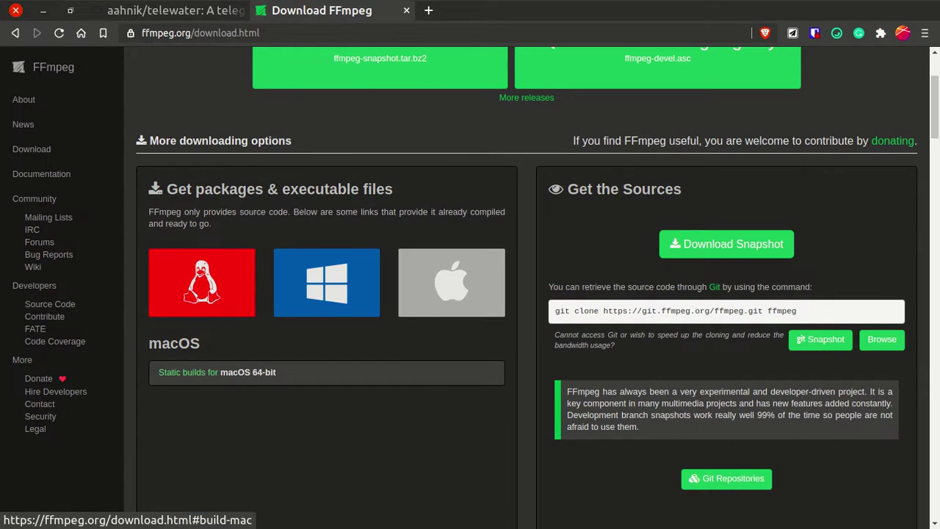
{"action": "scroll", "coordinate": [526, 286], "scroll_direction": "down", "scroll_amount": 5}
{"action": "scroll", "coordinate": [525, 286], "scroll_direction": "up", "scroll_amount": 7}
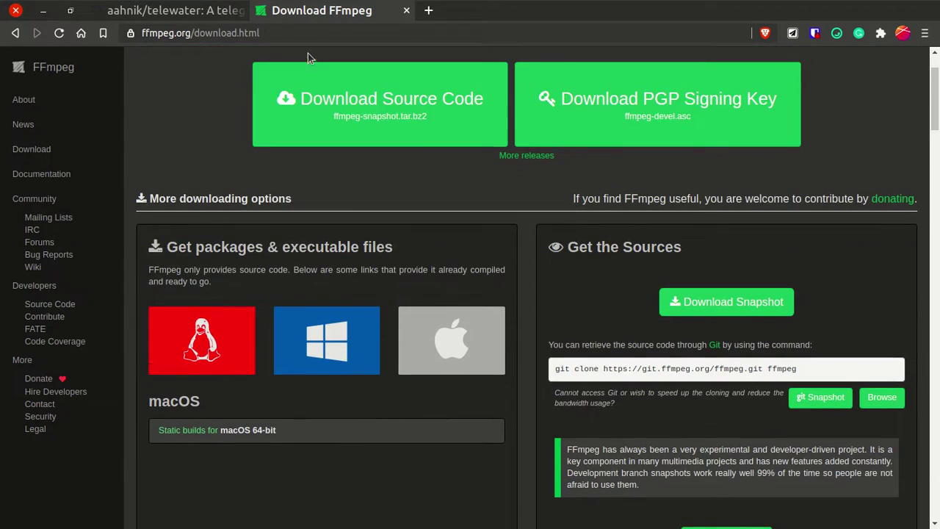
{"action": "key", "text": "ctrl+Tab"}
{"action": "key", "text": "alt+Tab"}
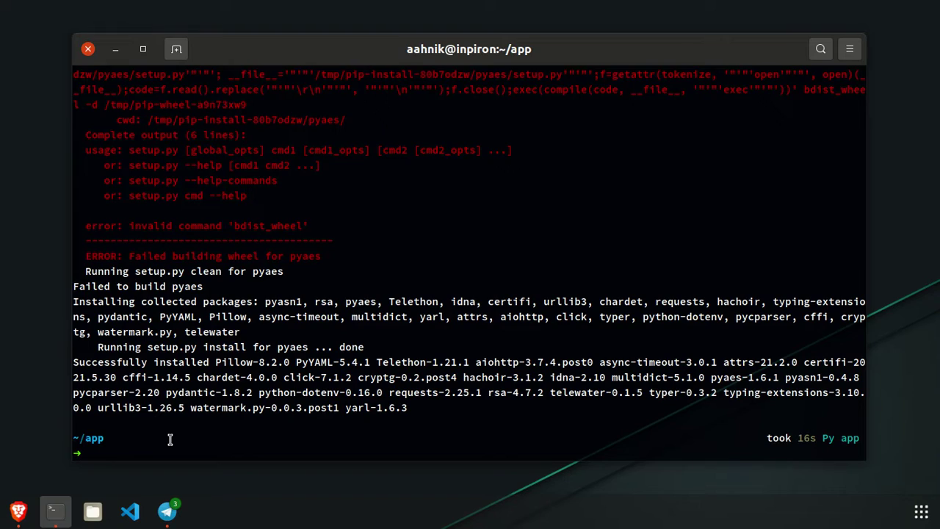
Step: Clear the screen and run sudo apt install ffmpeg; ffmpeg is already the newest version
{"action": "type", "text": "clear"}
{"action": "key", "text": "Return"}
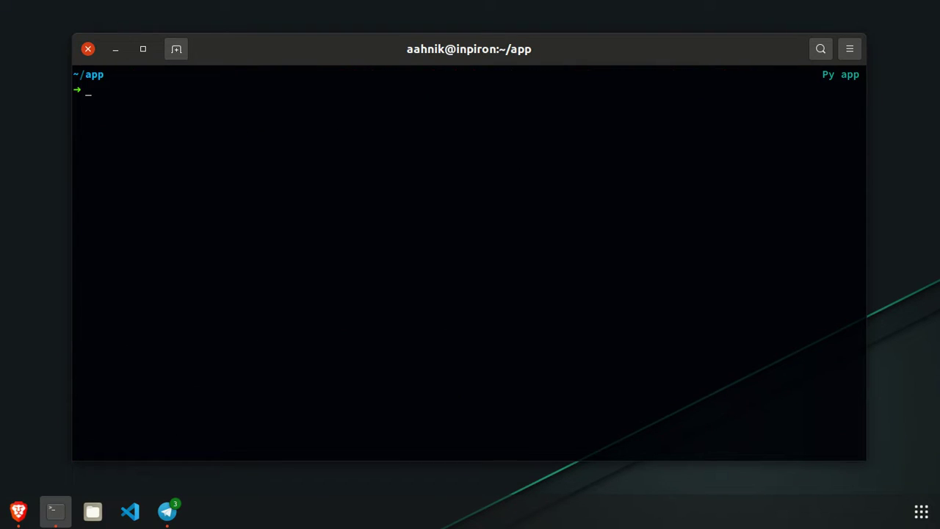
{"action": "type", "text": "sudo ap"}
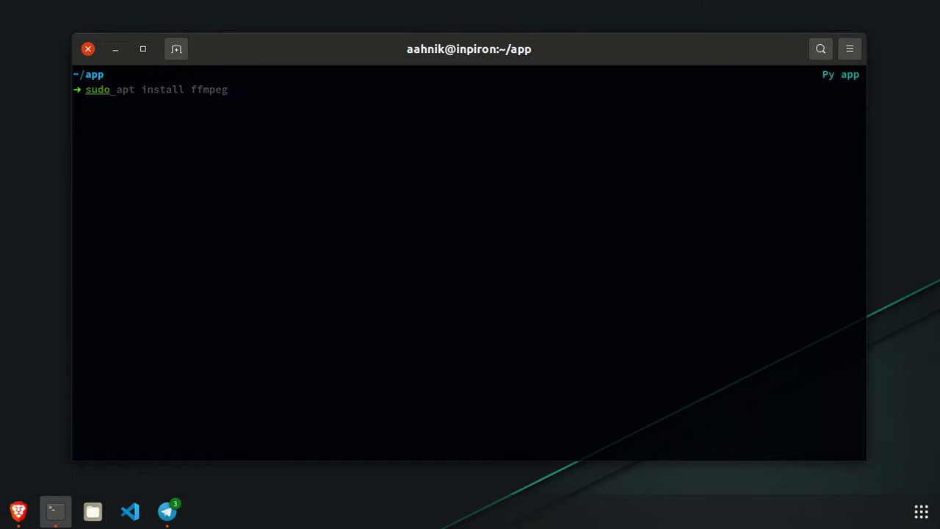
{"action": "key", "text": "Right"}
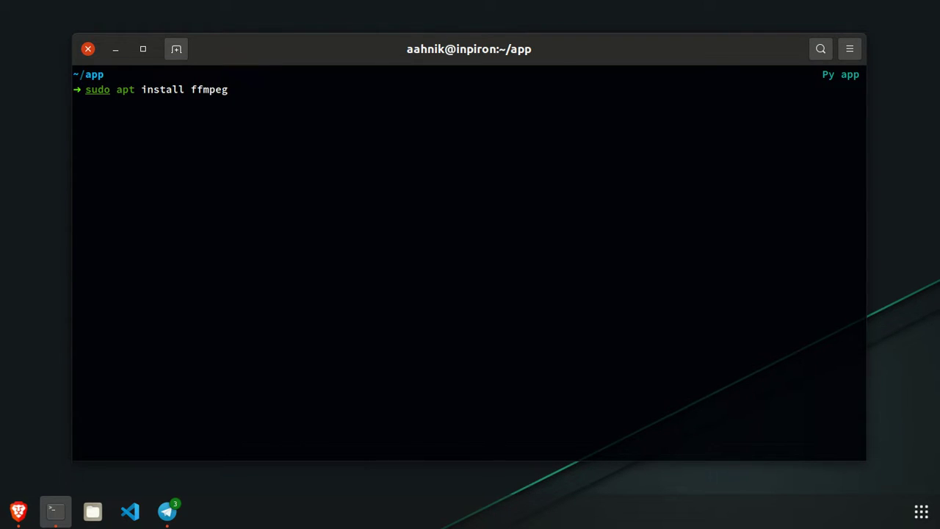
{"action": "key", "text": "Return"}
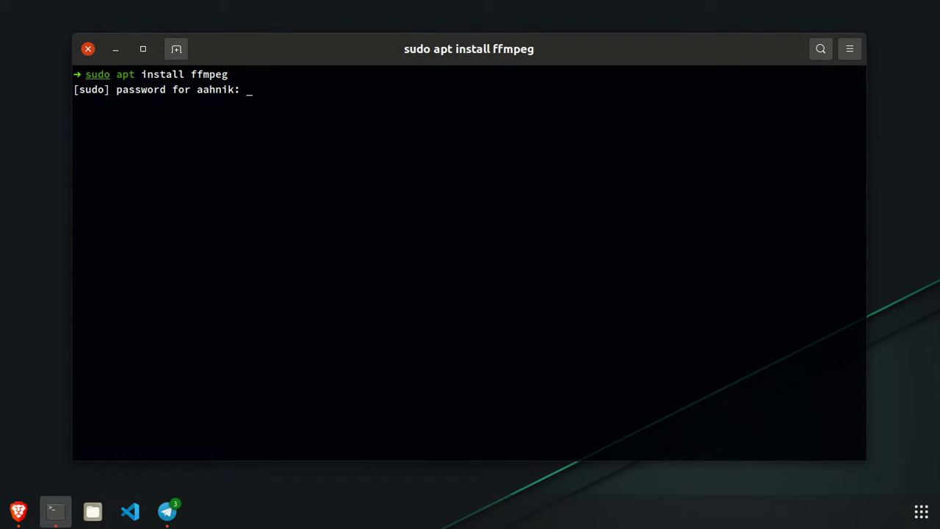
{"action": "key", "text": "Return"}
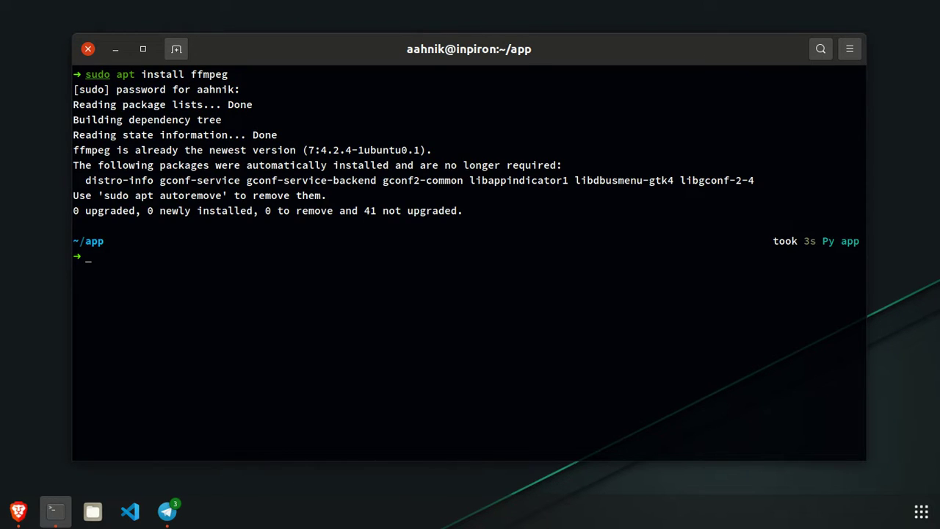
Step: Run ffmpeg -h to verify that ffmpeg is installed
{"action": "type", "text": "clear"}
{"action": "key", "text": "Return"}
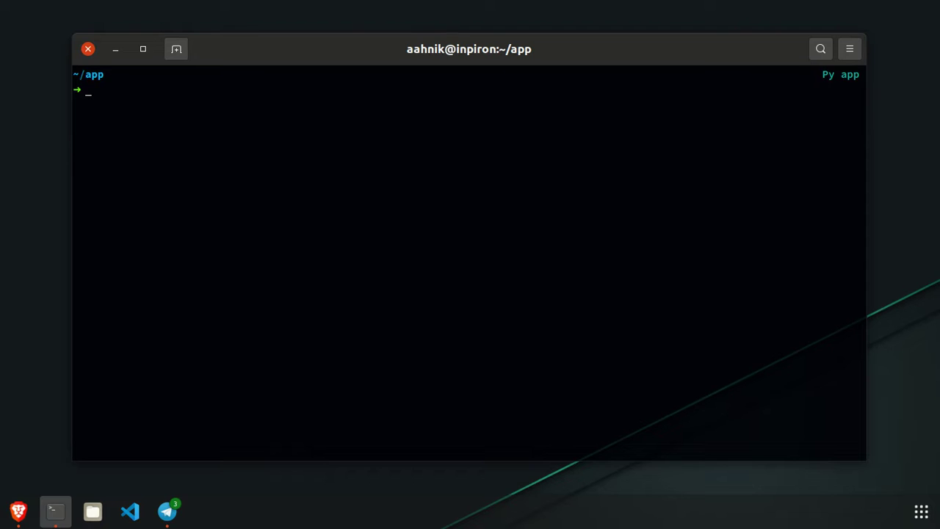
{"action": "type", "text": "fmm"}
{"action": "key", "text": "BackSpace"}
{"action": "key", "text": "BackSpace"}
{"action": "key", "text": "Right"}
{"action": "key", "text": "Return"}
{"action": "scroll", "coordinate": [168, 418], "scroll_direction": "up", "scroll_amount": 20}
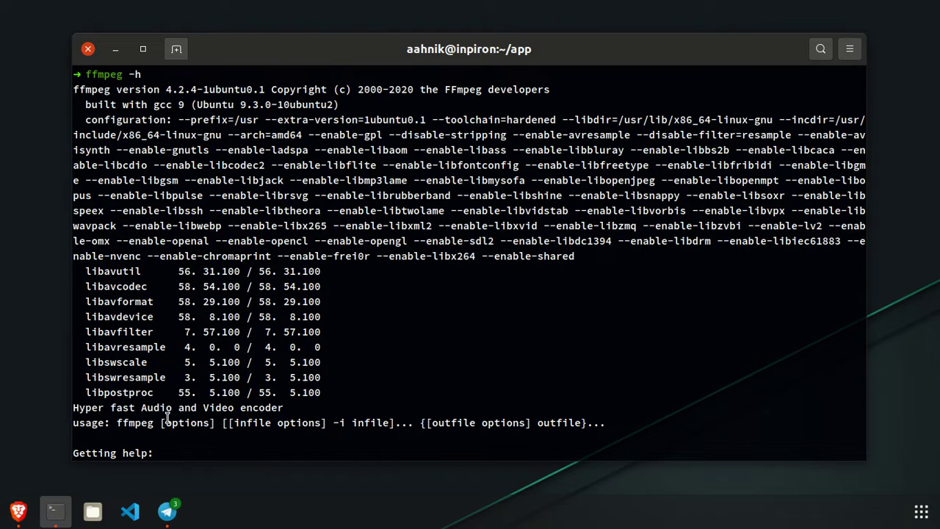
{"action": "scroll", "coordinate": [196, 371], "scroll_direction": "down", "scroll_amount": 20}
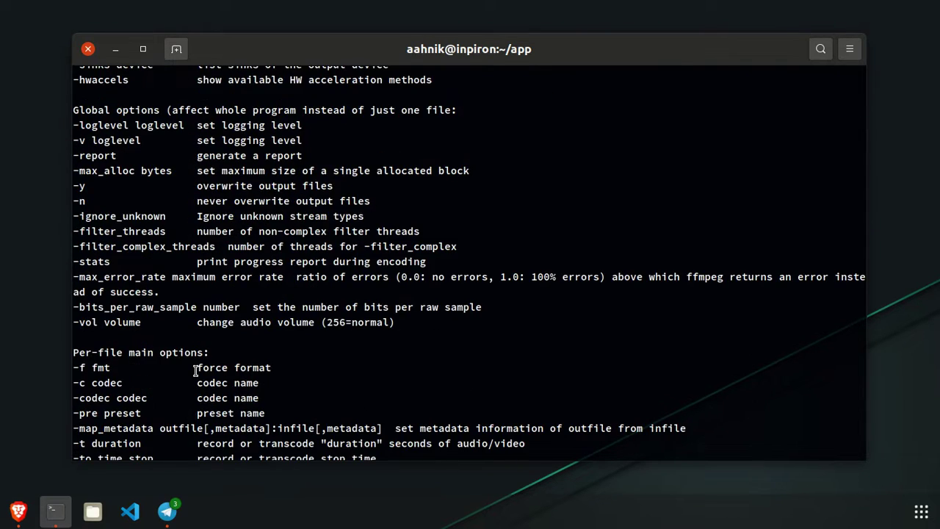
Step: Confirm telewater --version reports 0.1.5, list telewater --help, then clear the screen
{"action": "type", "text": "clear"}
{"action": "key", "text": "Return"}
{"action": "type", "text": "tele"}
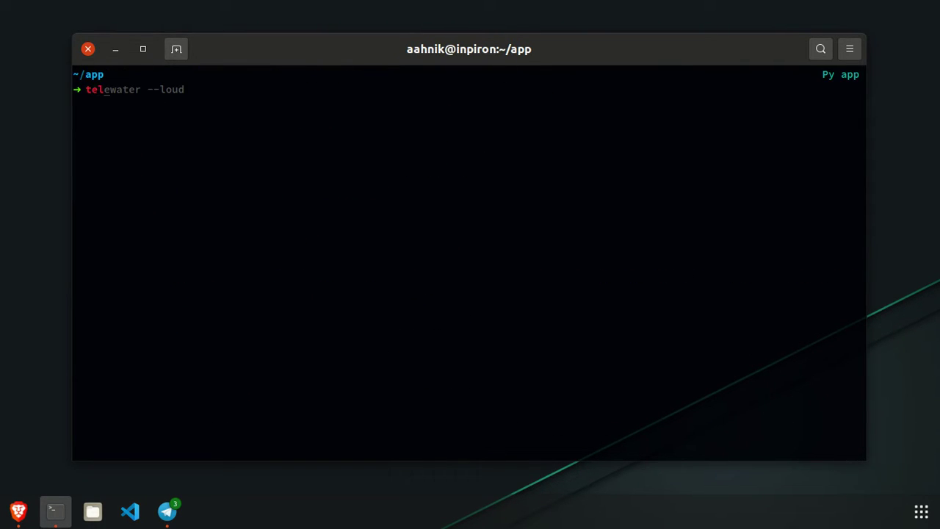
{"action": "key", "text": "Right"}
{"action": "key", "text": "BackSpace"}
{"action": "key", "text": "BackSpace"}
{"action": "key", "text": "BackSpace"}
{"action": "key", "text": "BackSpace"}
{"action": "type", "text": "version"}
{"action": "key", "text": "Return"}
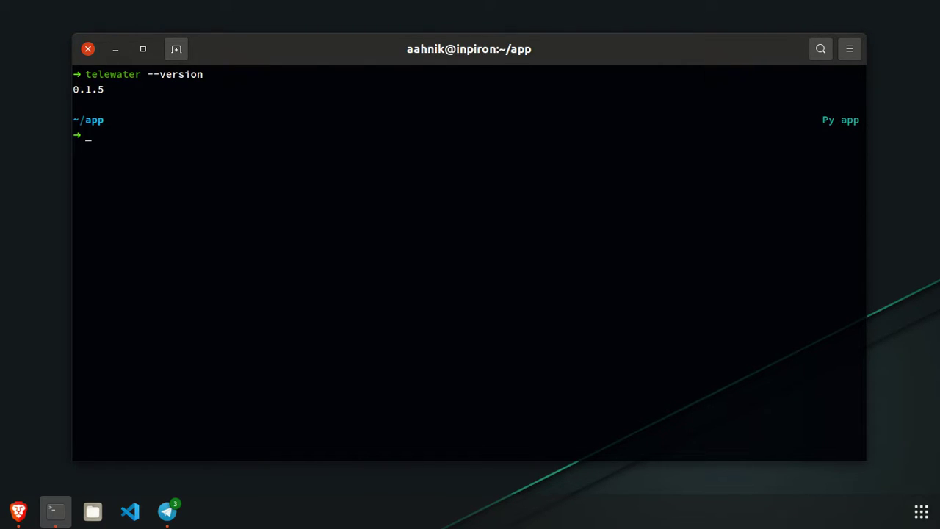
{"action": "type", "text": "telewater --help"}
{"action": "key", "text": "Return"}
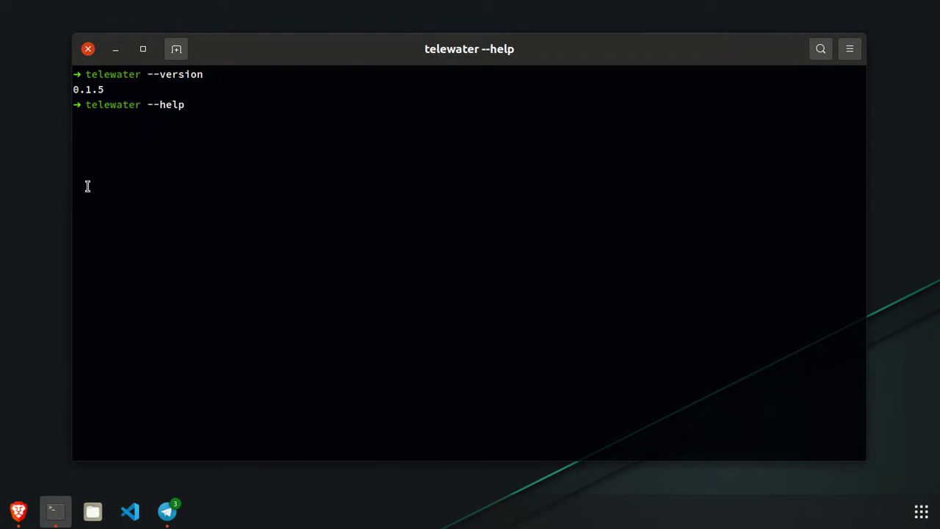
{"action": "type", "text": "clear"}
{"action": "key", "text": "Return"}
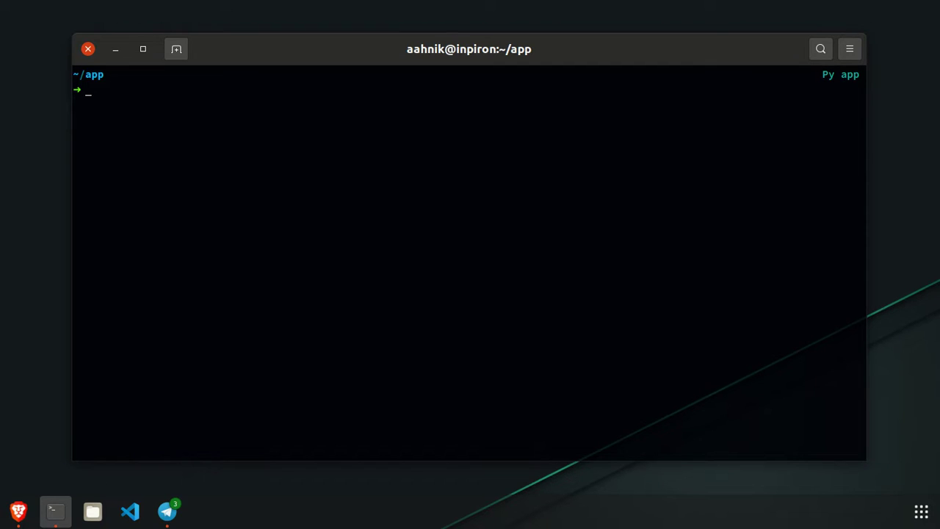
Step: Open a new .env file in the micro editor
{"action": "type", "text": "micro .env"}
{"action": "key", "text": "BackSpace"}
{"action": "key", "text": "BackSpace"}
{"action": "key", "text": "Right"}
{"action": "key", "text": "Return"}
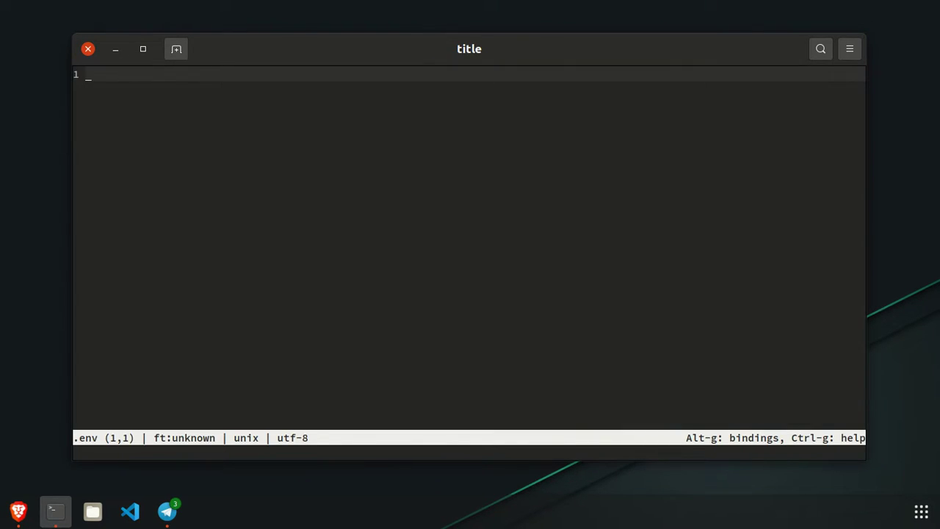
Step: Add empty API_ID=, API_HASH= and BOT_TOKEN= lines, then switch to Telegram
{"action": "type", "text": "API_ID="}
{"action": "key", "text": "Return"}
{"action": "type", "text": "API_HASH="}
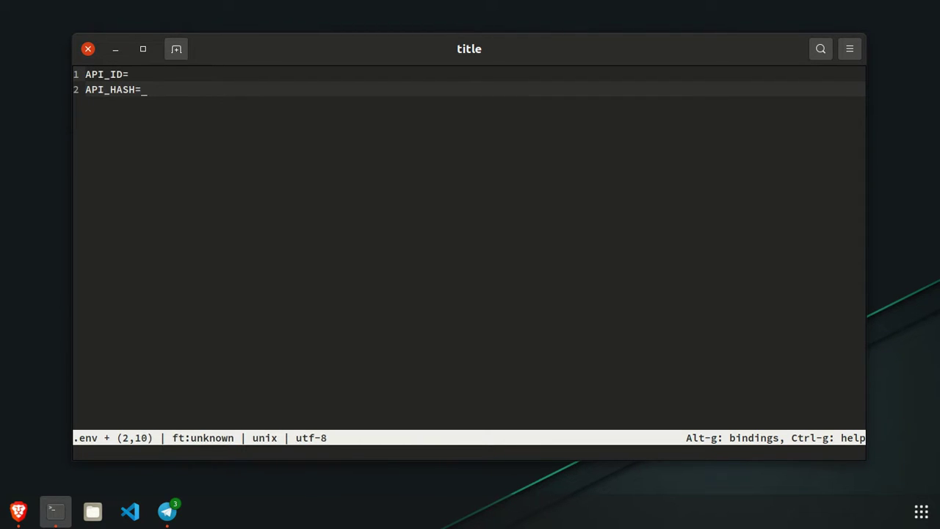
{"action": "key", "text": "Return"}
{"action": "type", "text": "BOT_"}
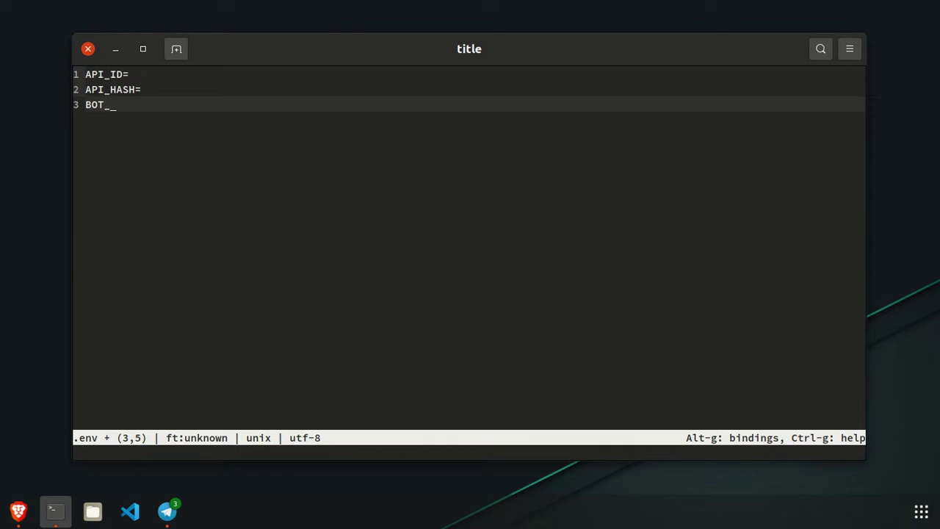
{"action": "type", "text": "TOKEN="}
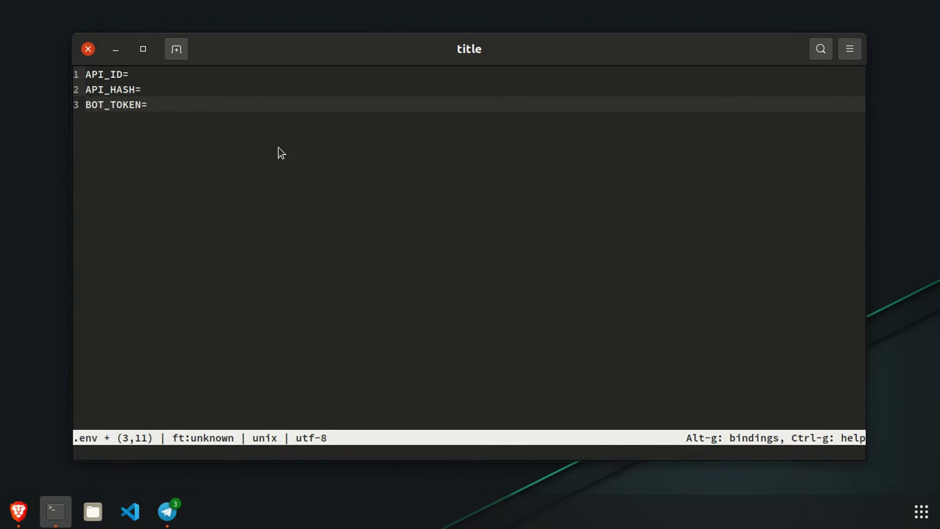
{"action": "left_click", "coordinate": [167, 511]}
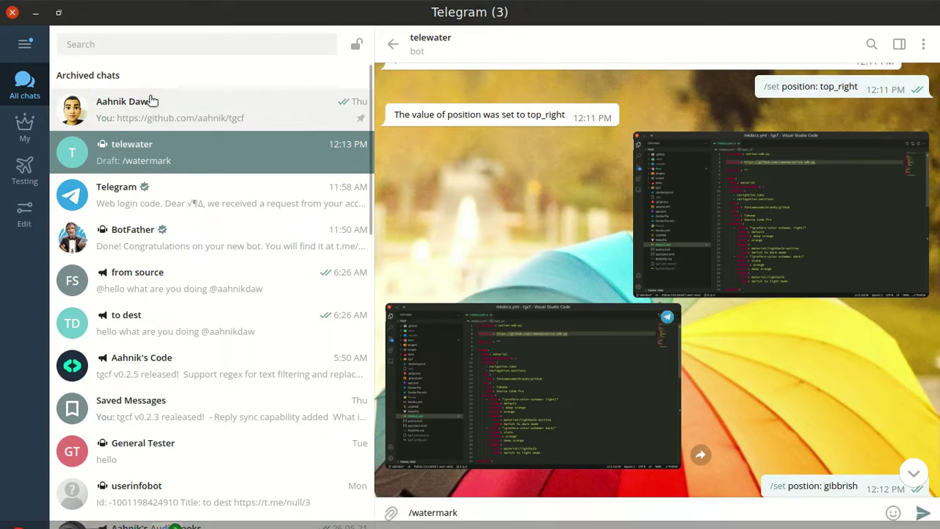
Step: Copy the bot token from the BotFather chat and paste it after BOT_TOKEN= in .env
{"action": "left_click", "coordinate": [195, 243]}
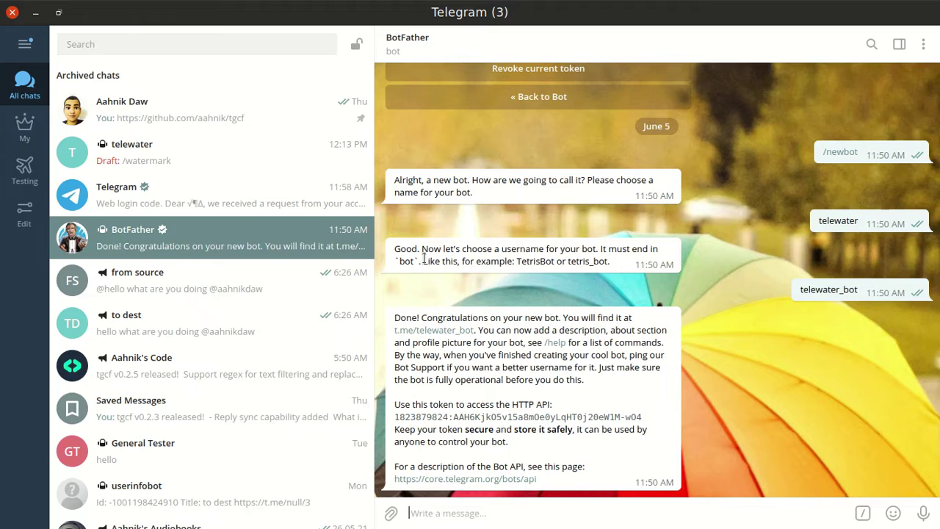
{"action": "left_click_drag", "start_coordinate": [391, 417], "coordinate": [650, 413]}
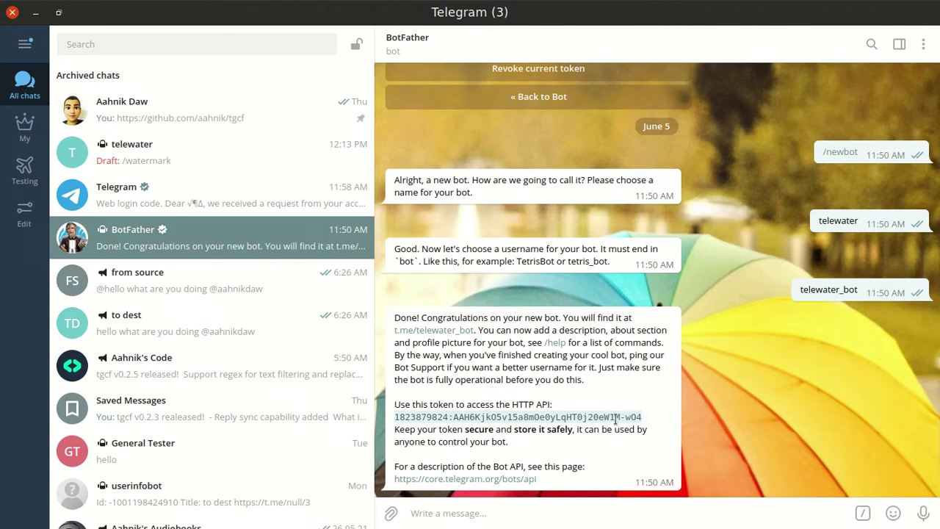
{"action": "right_click", "coordinate": [617, 417]}
{"action": "left_click", "coordinate": [653, 276]}
{"action": "key", "text": "super"}
{"action": "left_click", "coordinate": [318, 162]}
{"action": "key", "text": "ctrl+v"}
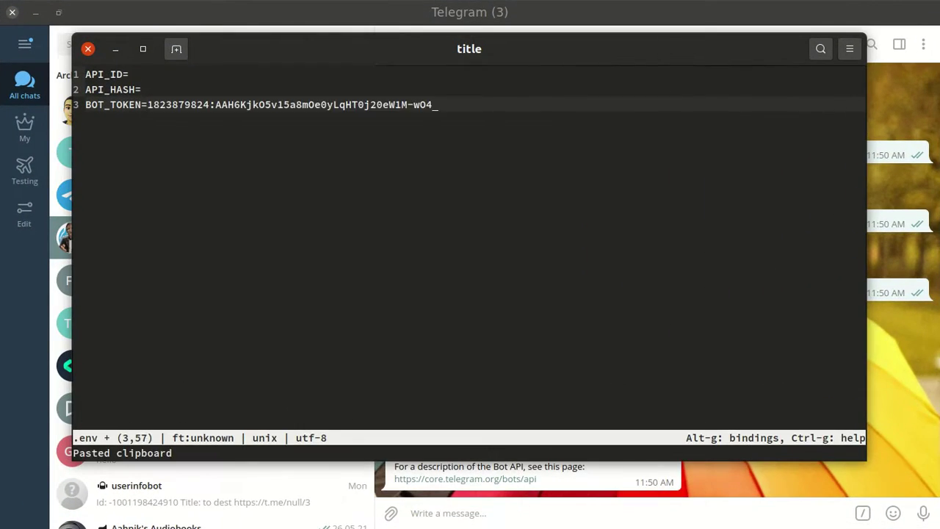
Step: Place the cursor on the empty API_ID line and bring the telewater README browser forward
{"action": "left_click", "coordinate": [179, 88]}
{"action": "left_click", "coordinate": [166, 75]}
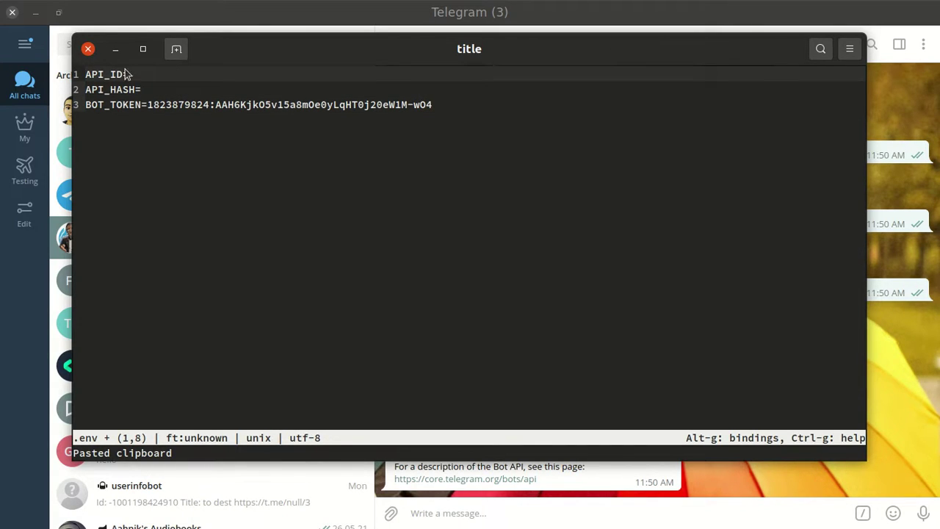
{"action": "key", "text": "super"}
{"action": "left_click", "coordinate": [547, 191]}
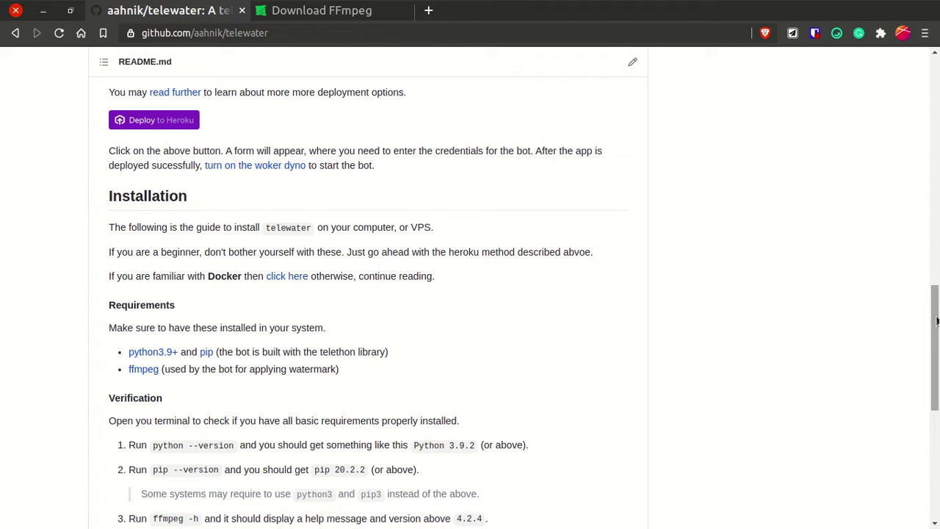
Step: Open my.telegram.org in a new browser tab
{"action": "scroll", "coordinate": [934, 345], "scroll_direction": "up", "scroll_amount": 4}
{"action": "left_click", "coordinate": [428, 10]}
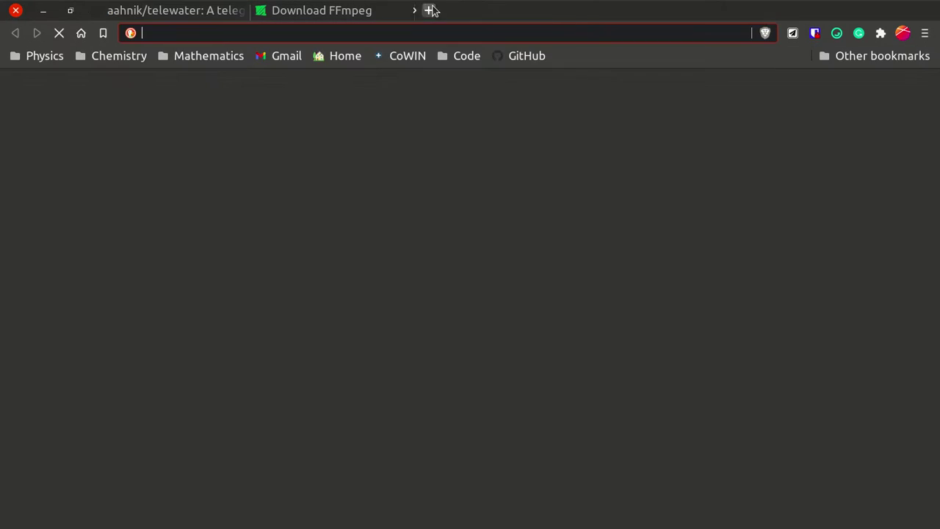
{"action": "type", "text": "my"}
{"action": "key", "text": "Return"}
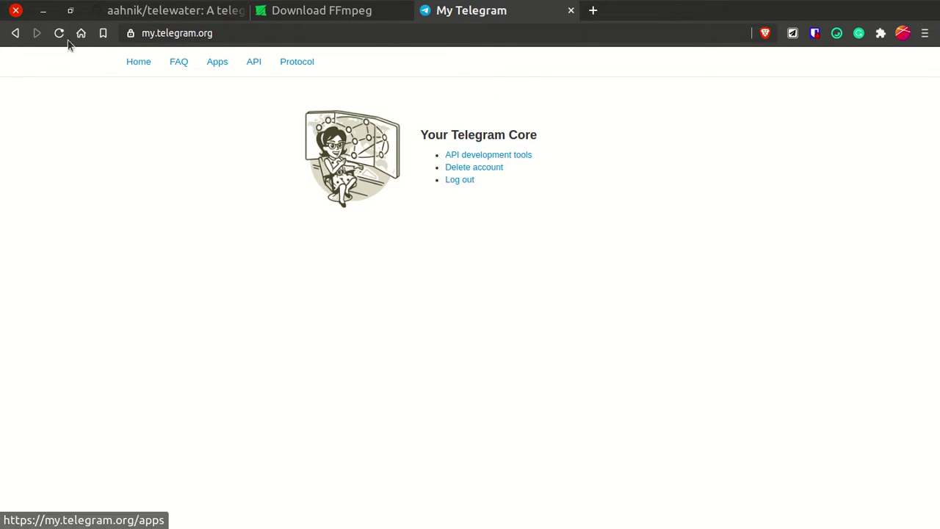
Step: Return to the telewater GitHub README tab at its Deploy section
{"action": "left_click", "coordinate": [42, 11]}
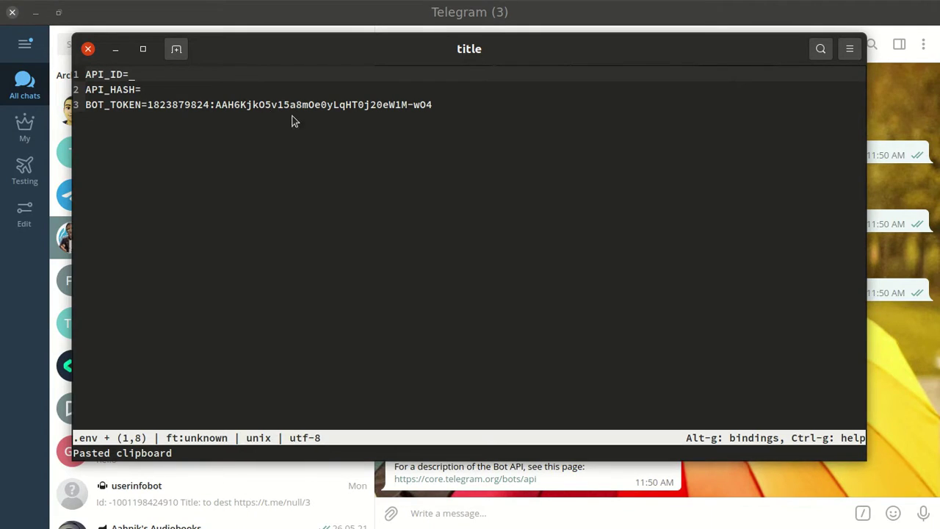
{"action": "key", "text": "super"}
{"action": "left_click", "coordinate": [503, 241]}
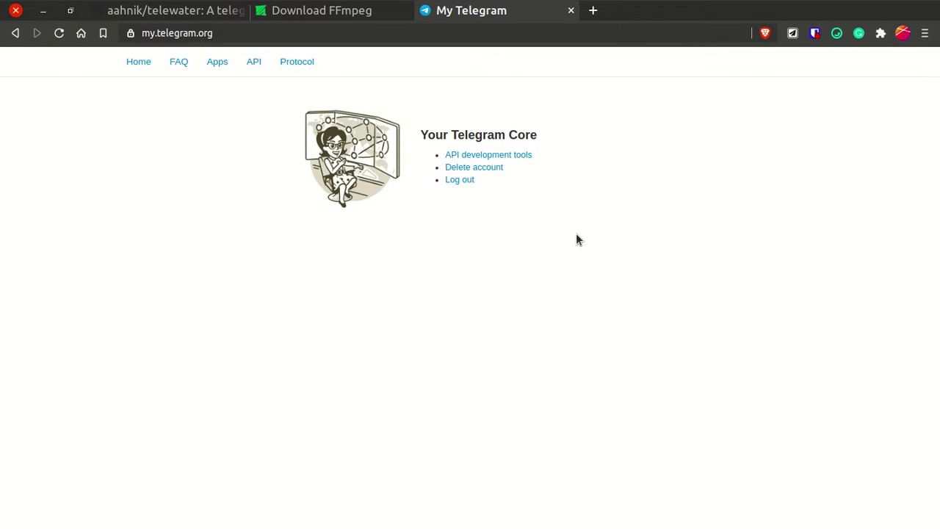
{"action": "key", "text": "super"}
{"action": "left_click", "coordinate": [216, 176]}
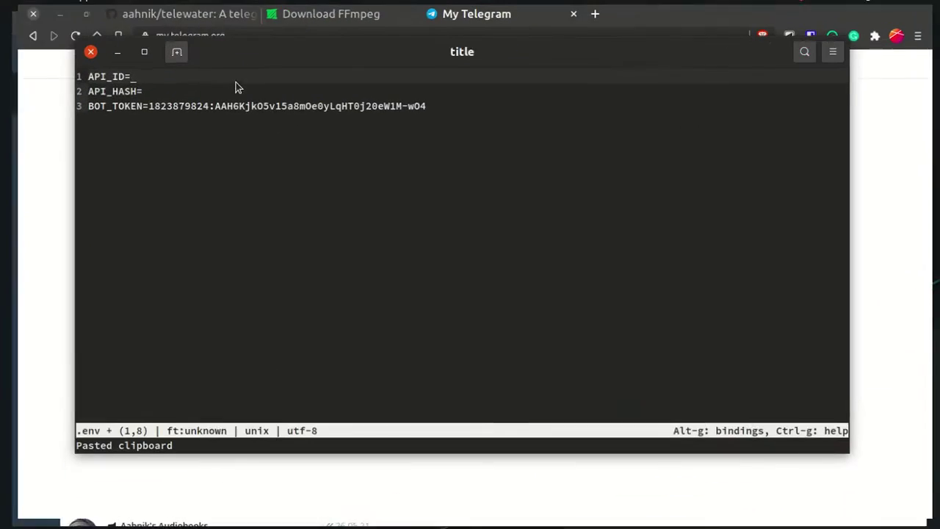
{"action": "left_click", "coordinate": [116, 49]}
{"action": "left_click", "coordinate": [149, 9]}
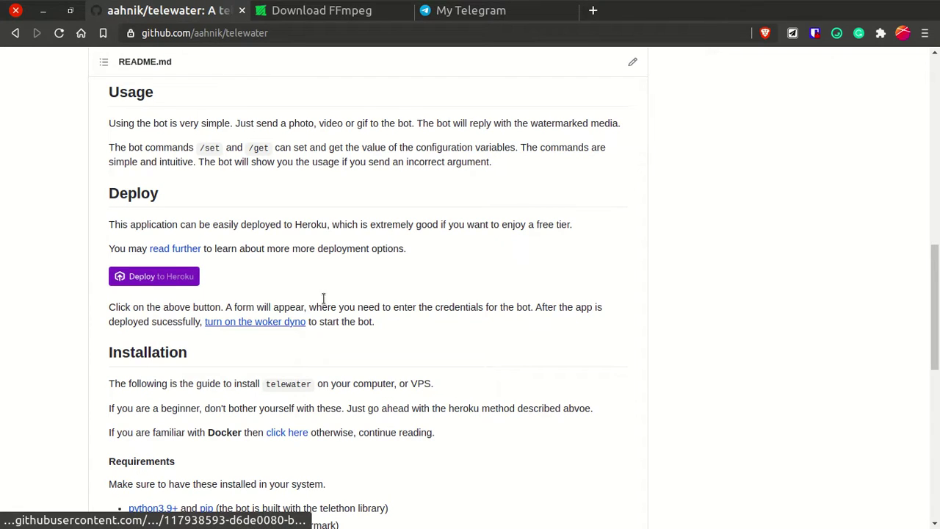
Step: Start Deploy to Heroku, log in with Bitwarden autofill, and skip the MFA setup
{"action": "left_click", "coordinate": [170, 277]}
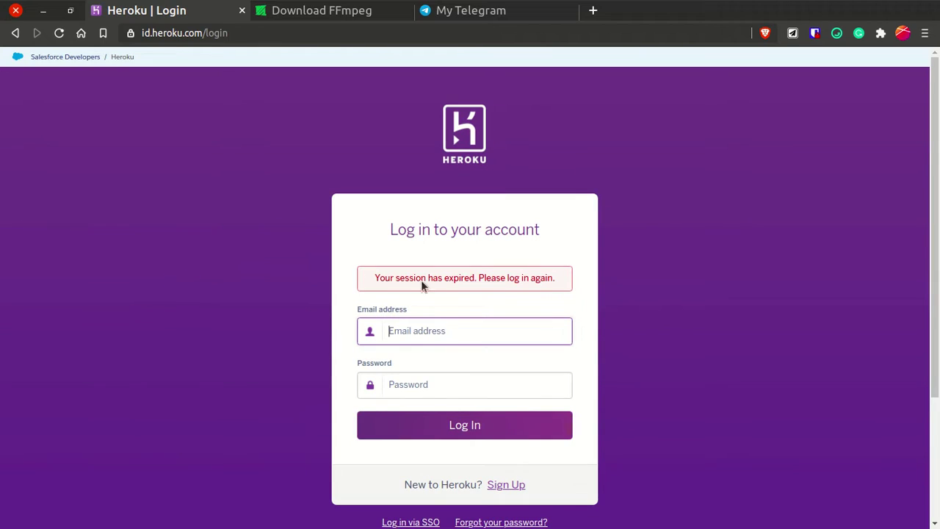
{"action": "left_click", "coordinate": [815, 33]}
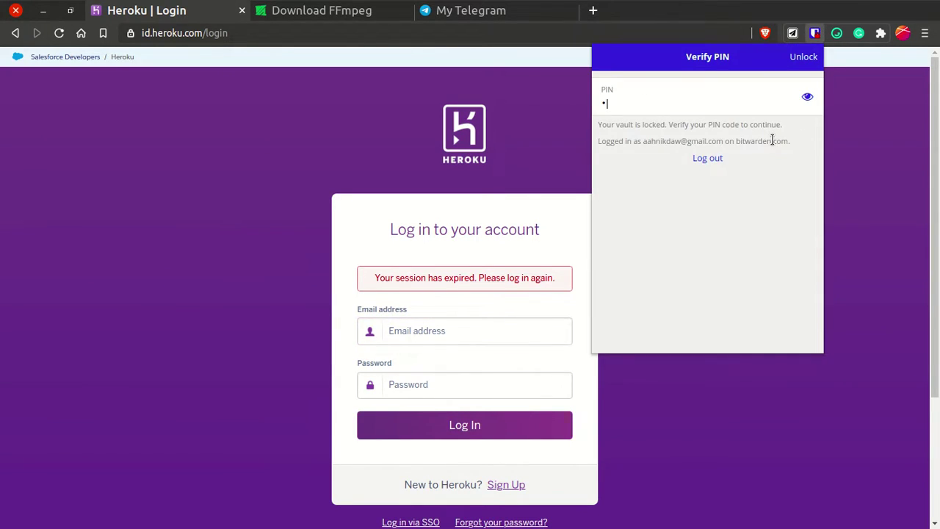
{"action": "key", "text": "Return"}
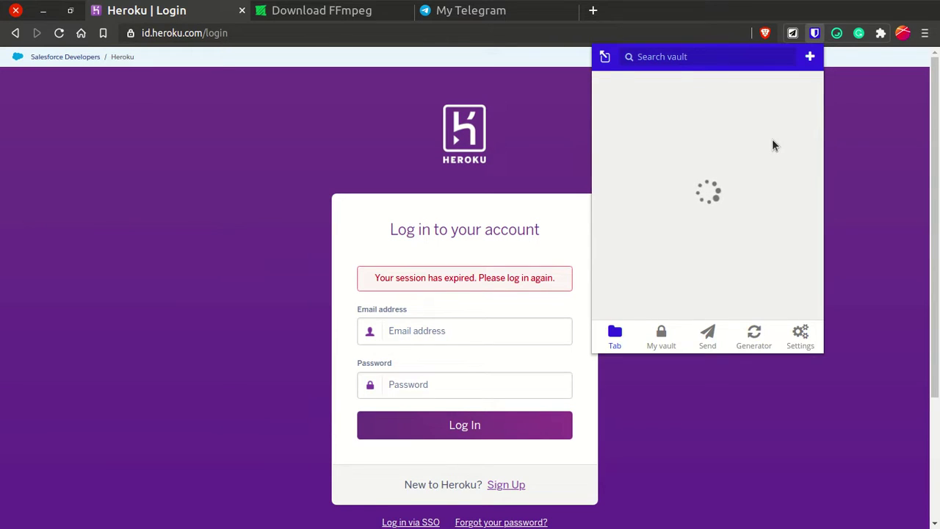
{"action": "left_click", "coordinate": [680, 108]}
{"action": "left_click", "coordinate": [457, 427]}
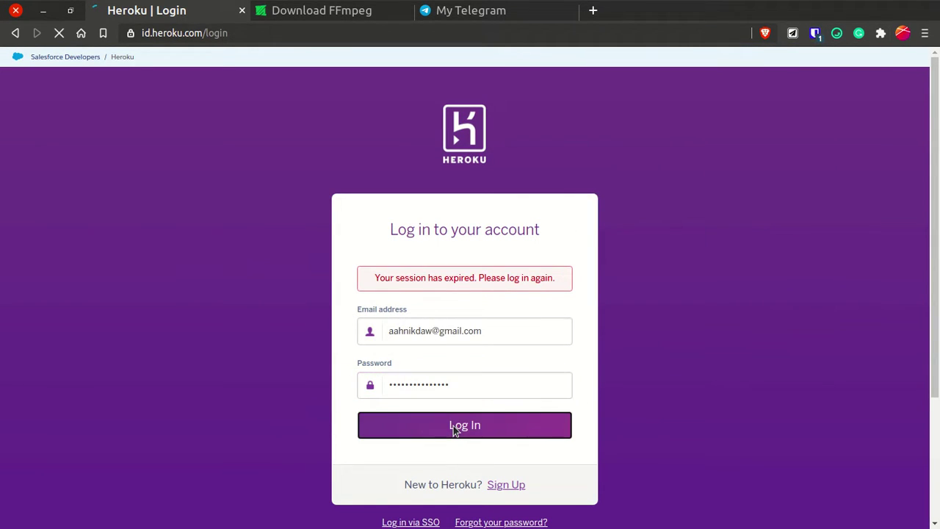
{"action": "left_click", "coordinate": [465, 412]}
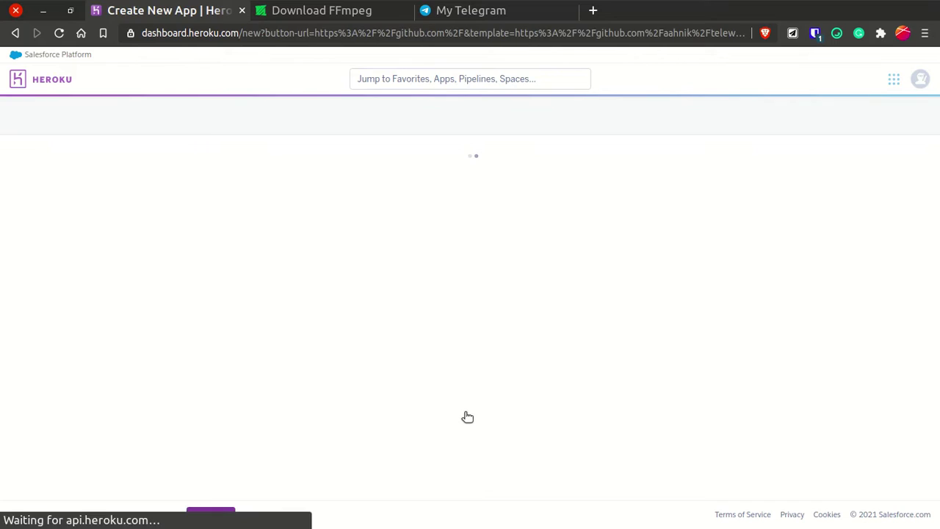
Step: Enter a name for the new Heroku app
{"action": "left_click", "coordinate": [329, 269]}
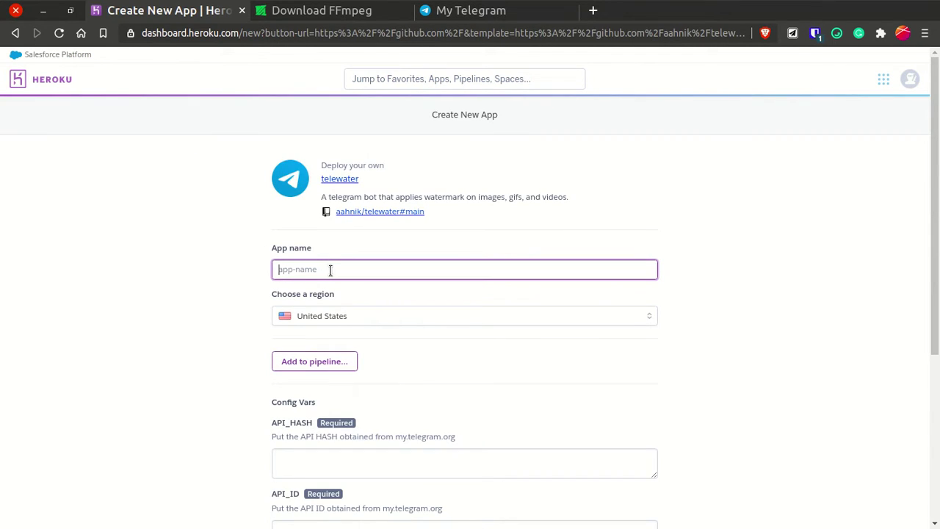
{"action": "type", "text": "telw"}
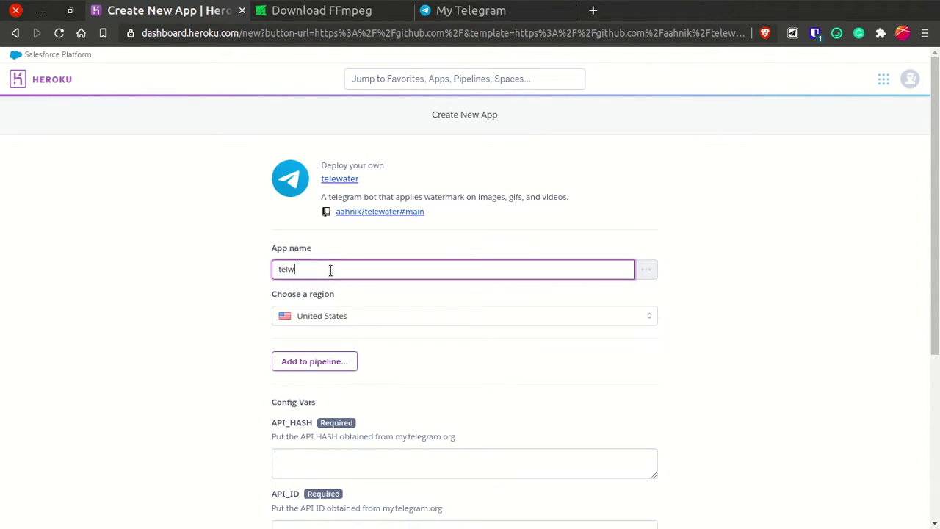
{"action": "key", "text": "BackSpace"}
{"action": "type", "text": "m"}
Step: Fill placeholder values into the API_HASH and API_ID config vars
{"action": "scroll", "coordinate": [422, 269], "scroll_direction": "down", "scroll_amount": 3}
{"action": "left_click", "coordinate": [375, 265]}
{"action": "key", "text": "Tab"}
{"action": "key", "text": "Tab"}
{"action": "key", "text": "Tab"}
{"action": "scroll", "coordinate": [464, 331], "scroll_direction": "down", "scroll_amount": 2}
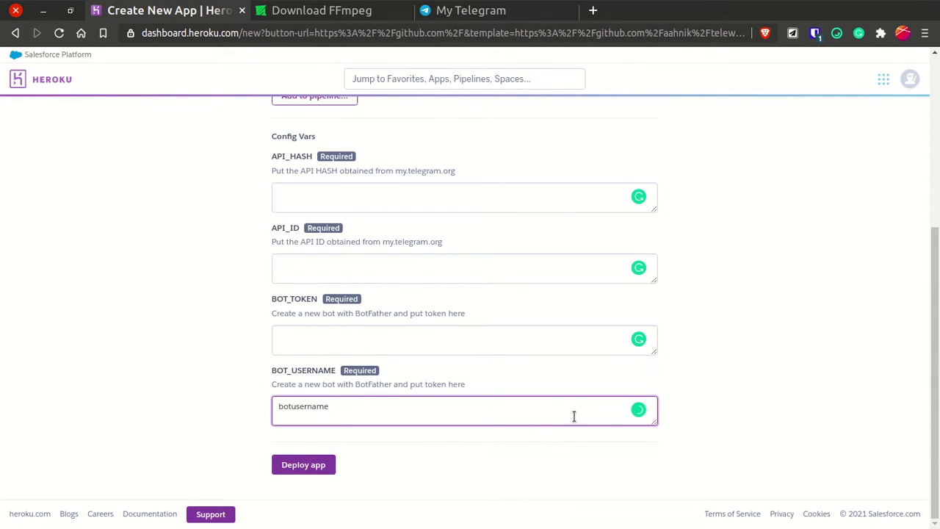
{"action": "scroll", "coordinate": [917, 257], "scroll_direction": "up", "scroll_amount": 1}
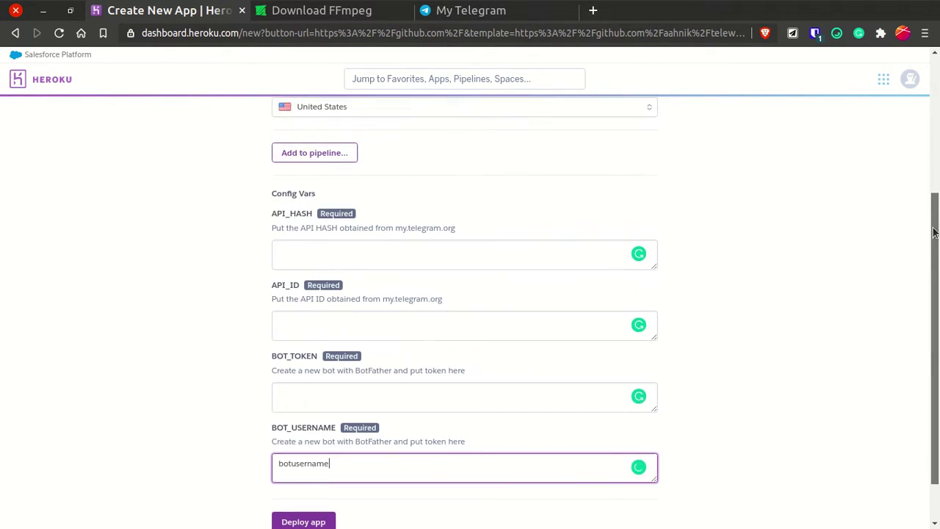
{"action": "scroll", "coordinate": [918, 257], "scroll_direction": "down", "scroll_amount": 1}
{"action": "left_click", "coordinate": [392, 191]}
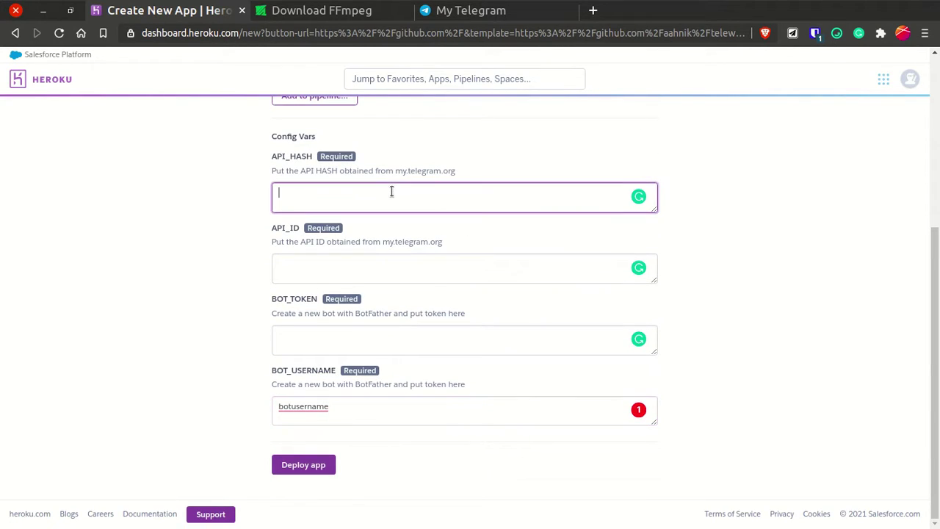
{"action": "type", "text": "skadjfksdf"}
{"action": "left_click", "coordinate": [364, 252]}
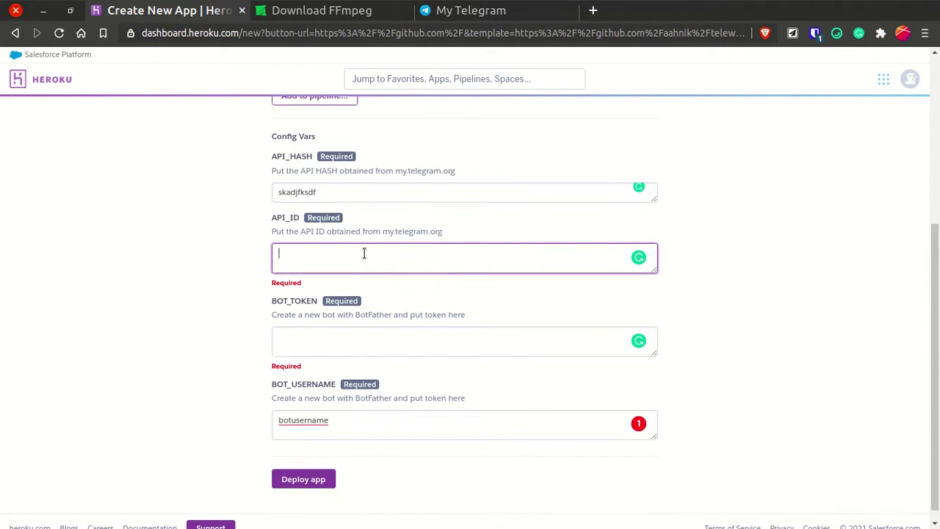
{"action": "type", "text": "sfjsjiodf"}
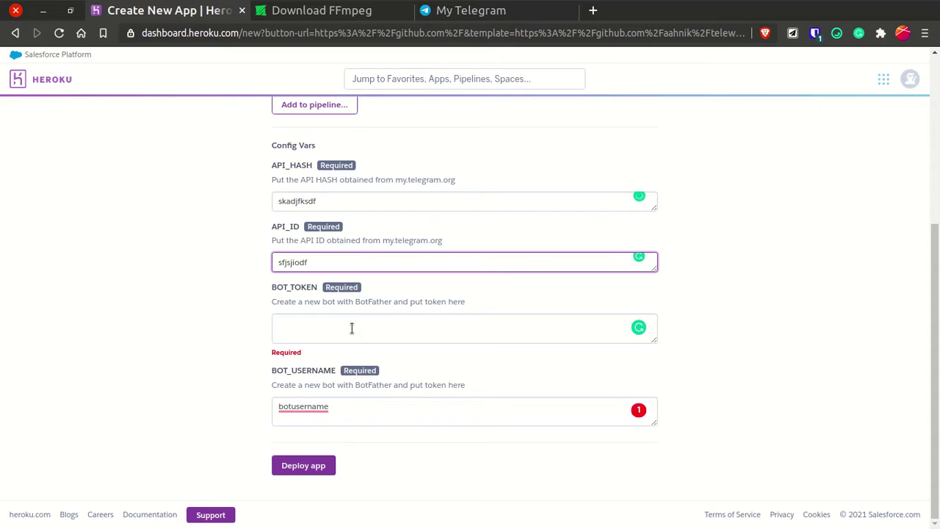
Step: Fill a placeholder BOT_TOKEN after checking the My Telegram tab, then deploy the app
{"action": "left_click", "coordinate": [471, 10]}
{"action": "left_click", "coordinate": [317, 34]}
{"action": "left_click", "coordinate": [179, 14]}
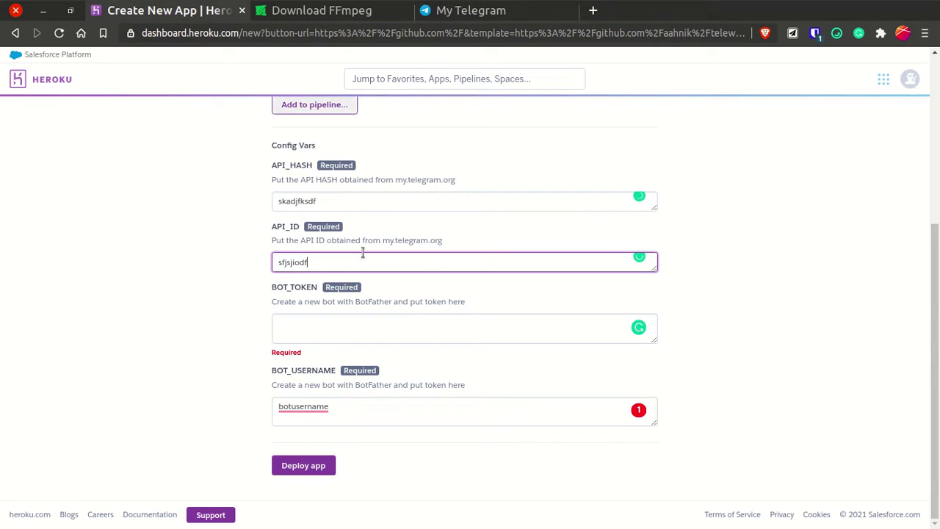
{"action": "left_click", "coordinate": [335, 339]}
{"action": "type", "text": "asfjsfj"}
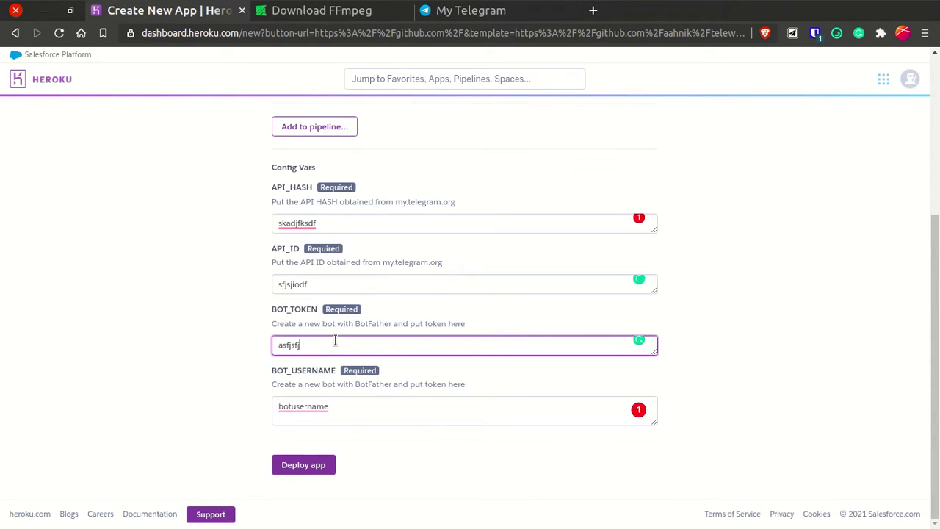
{"action": "left_click", "coordinate": [309, 465]}
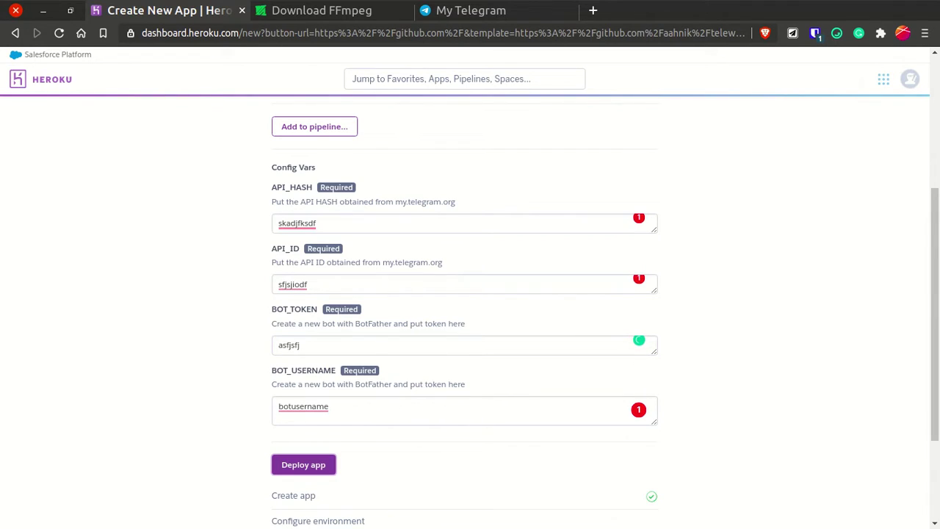
{"action": "scroll", "coordinate": [358, 390], "scroll_direction": "down", "scroll_amount": 2}
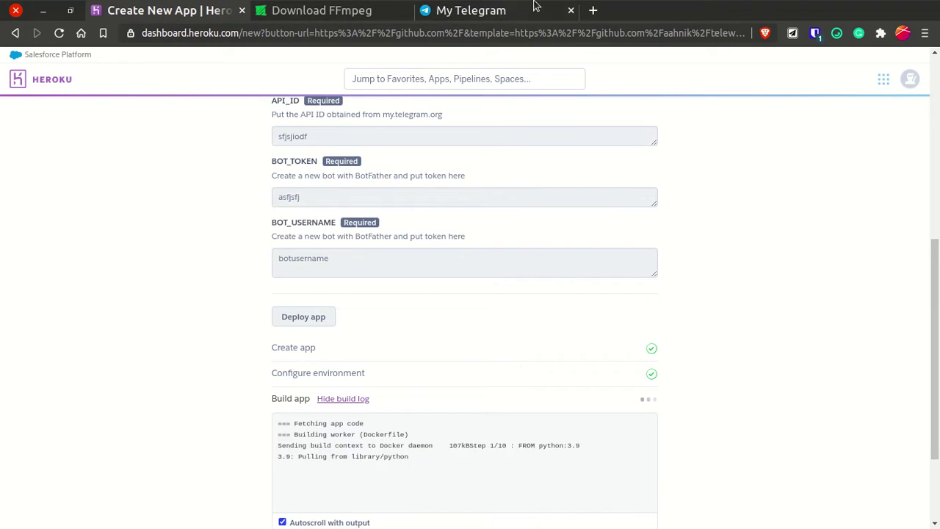
{"action": "left_click", "coordinate": [593, 10]}
Step: Load github.com/aahnik/telewater and open the repository's Dockerfile
{"action": "type", "text": "github.com/"}
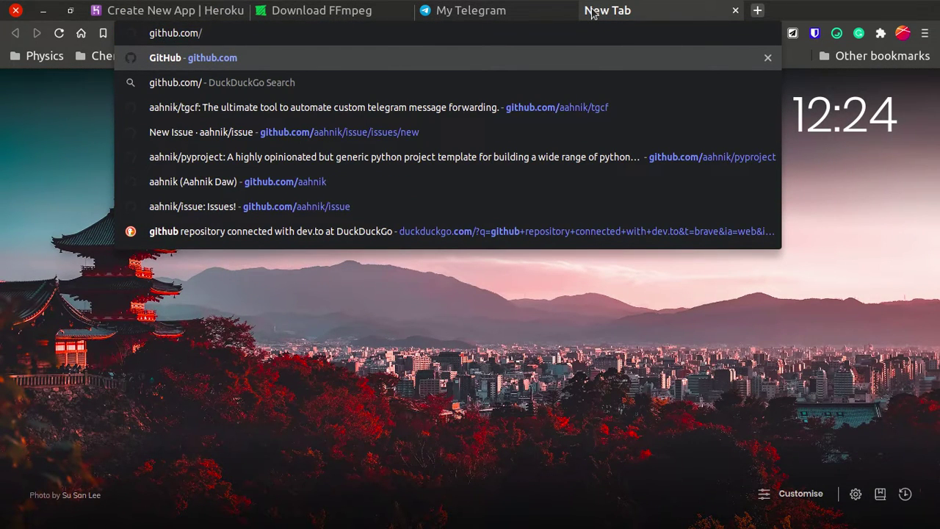
{"action": "type", "text": "aahnik/telewater"}
{"action": "key", "text": "Return"}
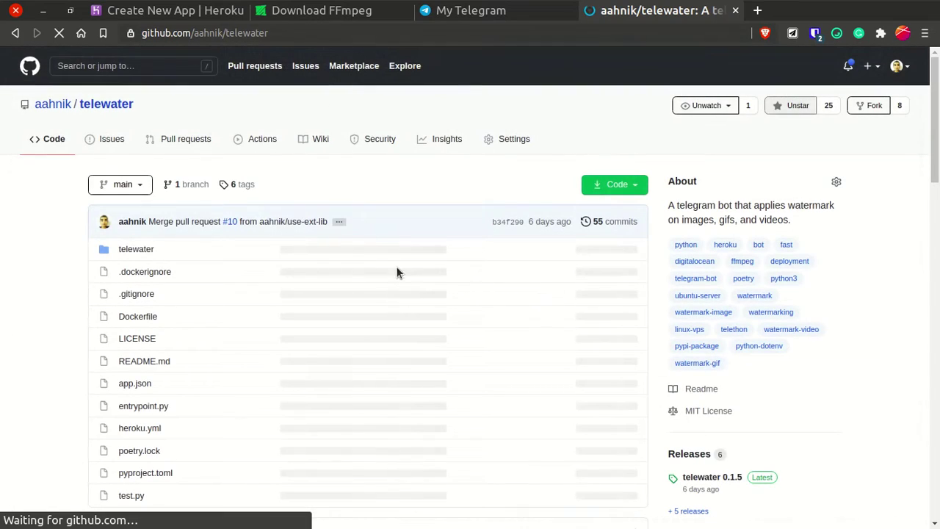
{"action": "mouse_move", "coordinate": [932, 176]}
{"action": "left_mouse_down"}
{"action": "mouse_move", "coordinate": [932, 257]}
{"action": "mouse_move", "coordinate": [932, 193]}
{"action": "left_mouse_up"}
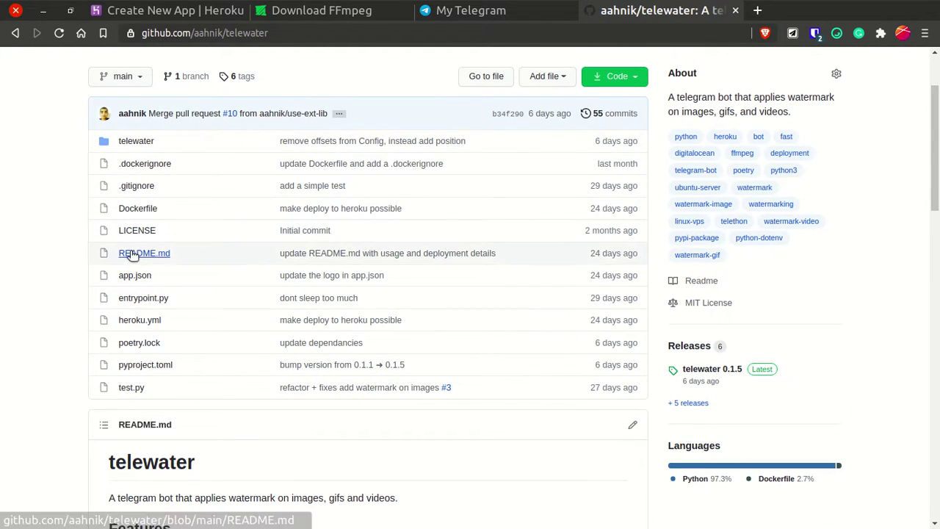
{"action": "left_click", "coordinate": [138, 208]}
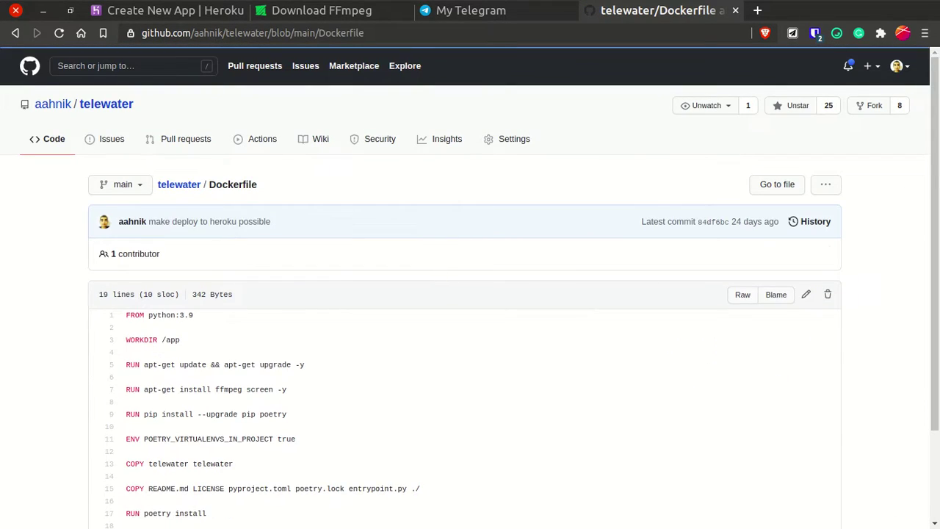
{"action": "scroll", "coordinate": [921, 248], "scroll_direction": "down", "scroll_amount": 3}
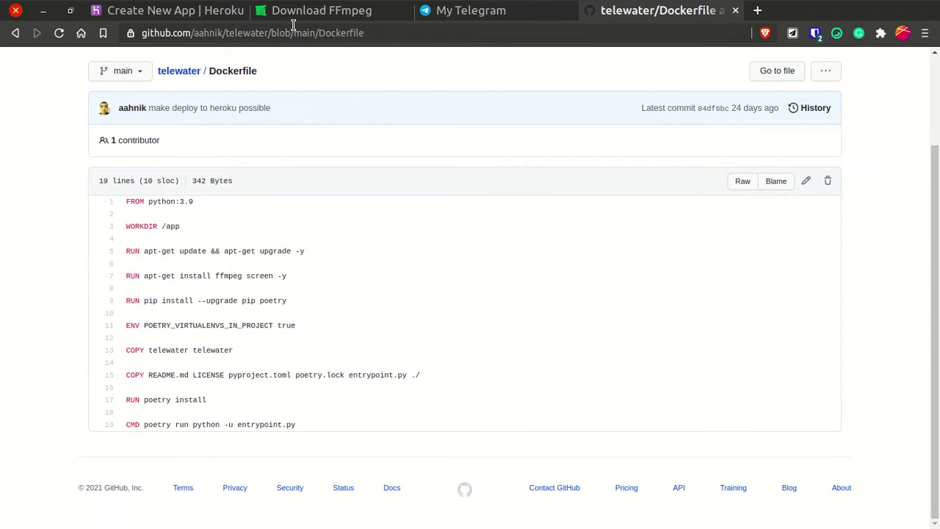
Step: Check the Heroku build log, return to the Dockerfile, and show the browser extensions
{"action": "left_click", "coordinate": [169, 10]}
{"action": "scroll", "coordinate": [921, 299], "scroll_direction": "down", "scroll_amount": 3}
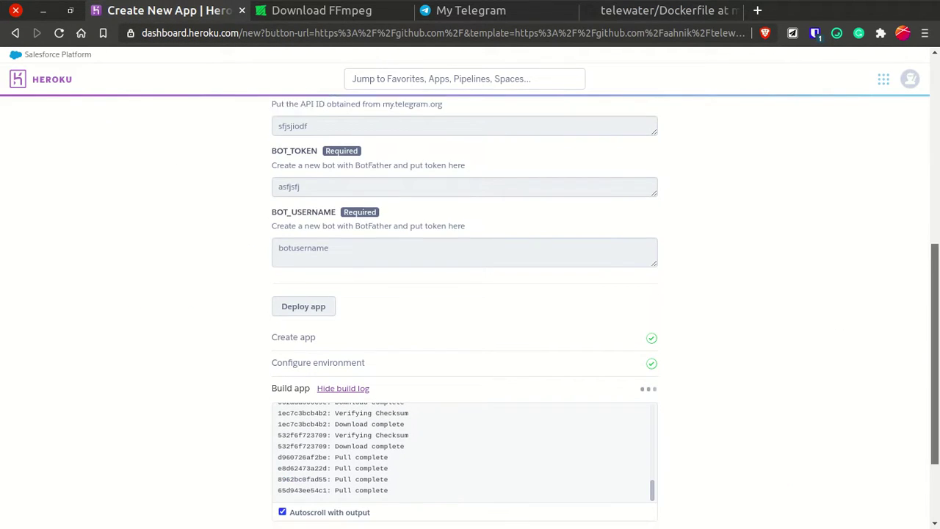
{"action": "left_click", "coordinate": [665, 8]}
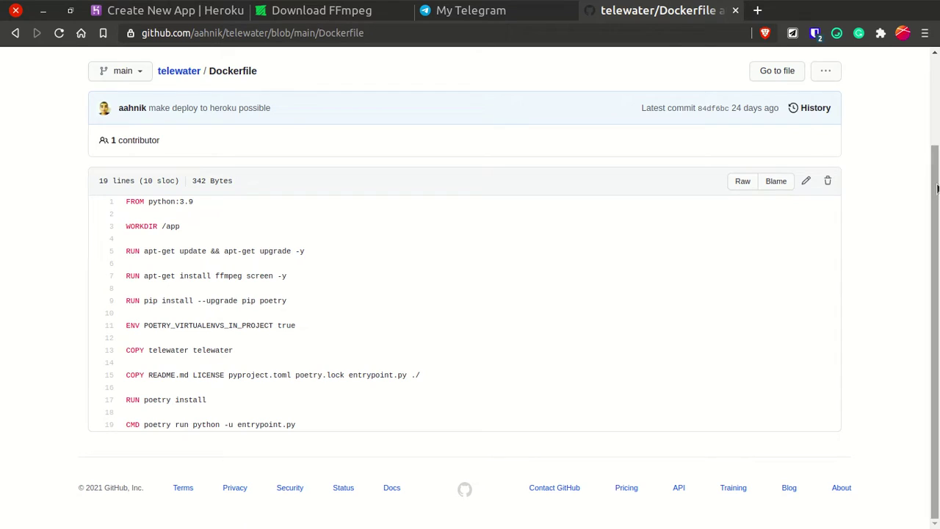
{"action": "scroll", "coordinate": [907, 82], "scroll_direction": "up", "scroll_amount": 3}
{"action": "left_click", "coordinate": [880, 34]}
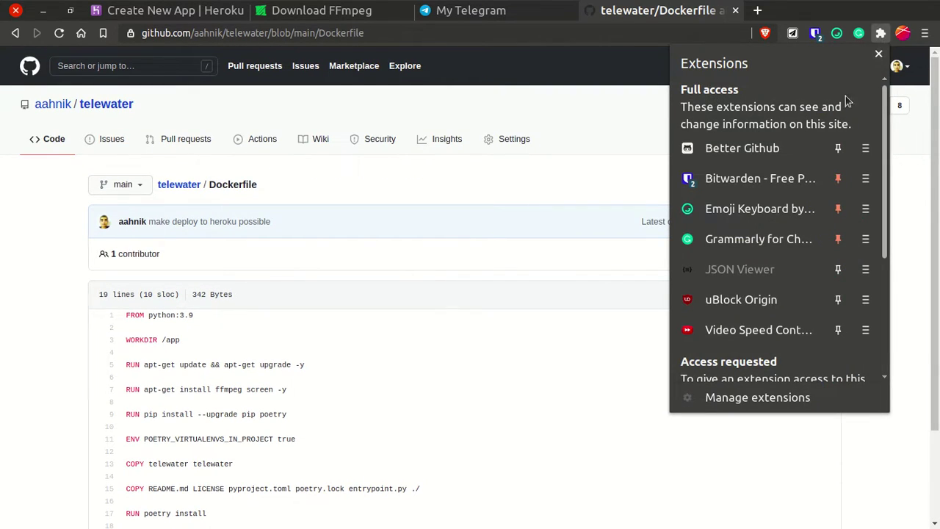
Step: Set Better Github's code font to Fira Code size 15, then return to the Code tab
{"action": "left_click", "coordinate": [751, 149]}
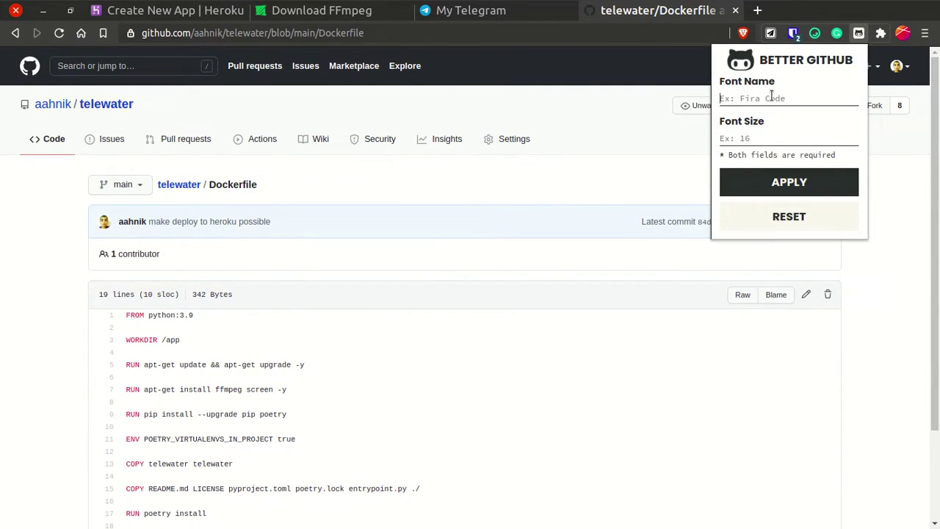
{"action": "type", "text": "Fira Code"}
{"action": "left_click", "coordinate": [783, 181]}
{"action": "left_click", "coordinate": [533, 334]}
{"action": "scroll", "coordinate": [245, 405], "scroll_direction": "down", "scroll_amount": 3}
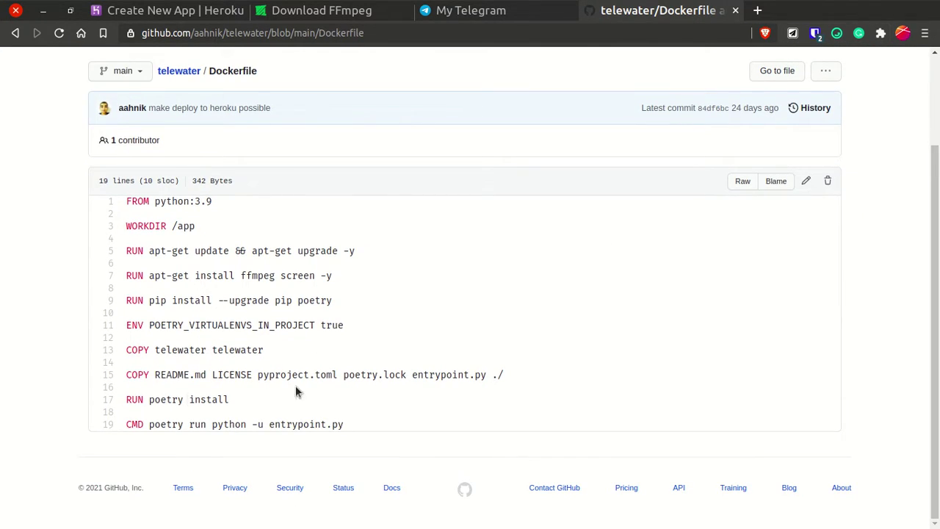
{"action": "scroll", "coordinate": [50, 147], "scroll_direction": "up", "scroll_amount": 3}
{"action": "left_click", "coordinate": [50, 146]}
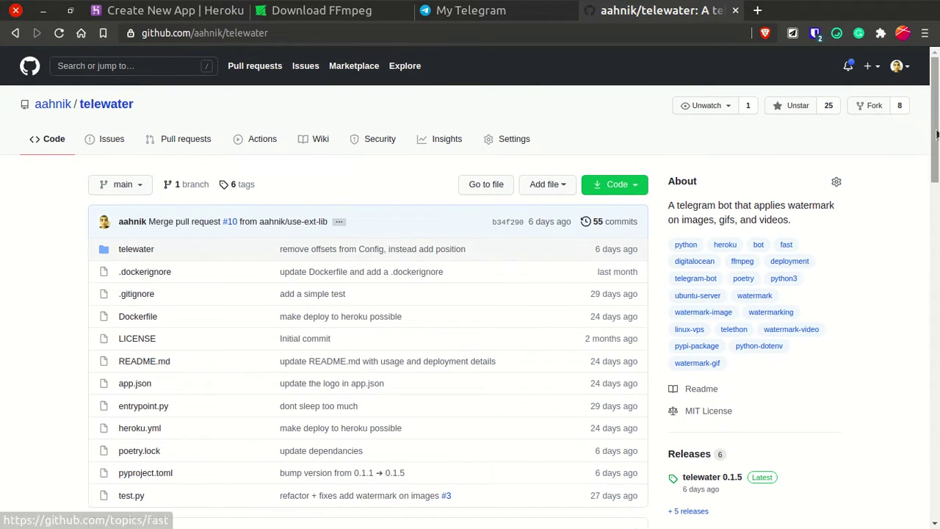
{"action": "left_click", "coordinate": [707, 106]}
{"action": "left_click", "coordinate": [716, 288]}
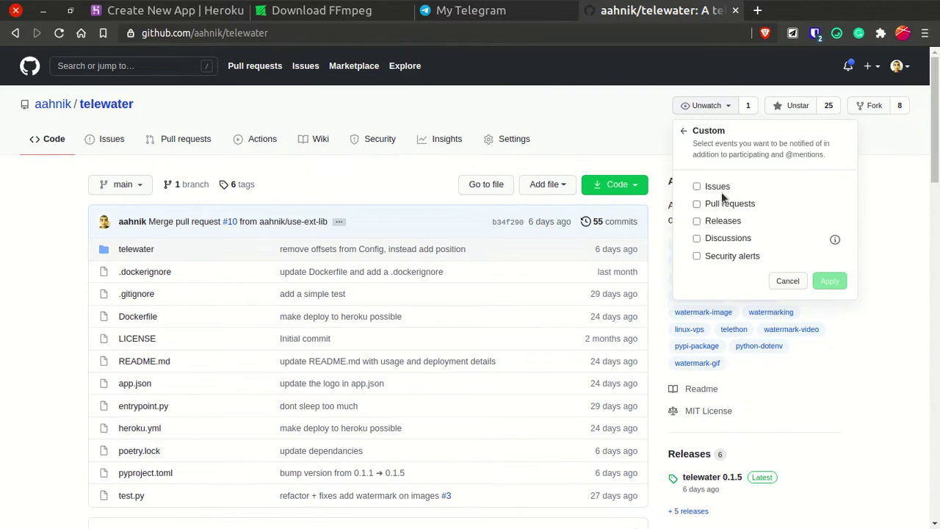
{"action": "left_click", "coordinate": [717, 221]}
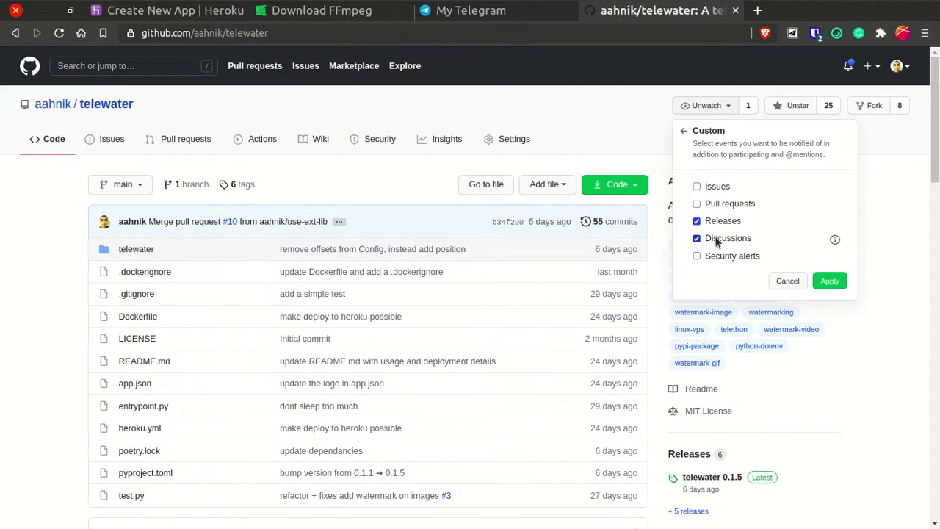
{"action": "left_click", "coordinate": [531, 136]}
{"action": "scroll", "coordinate": [531, 135], "scroll_direction": "down", "scroll_amount": 4}
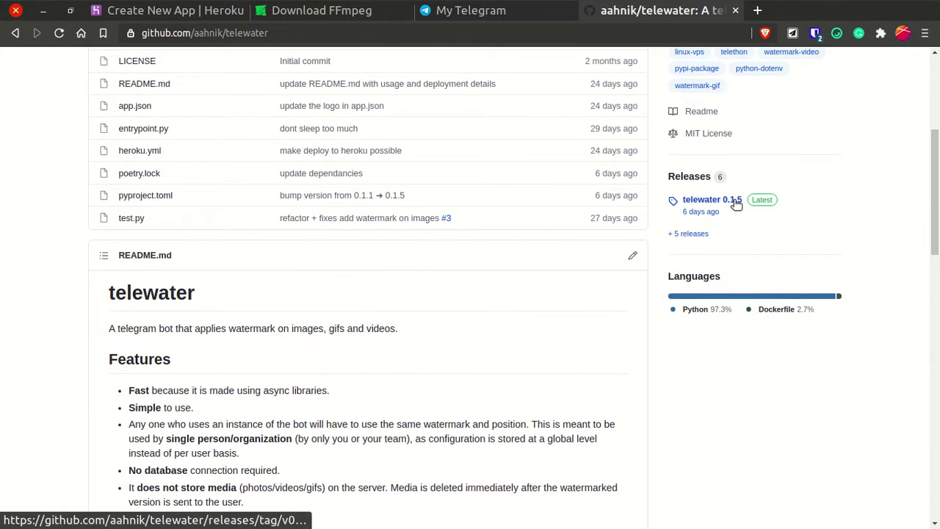
{"action": "left_click_drag", "start_coordinate": [937, 201], "coordinate": [936, 132]}
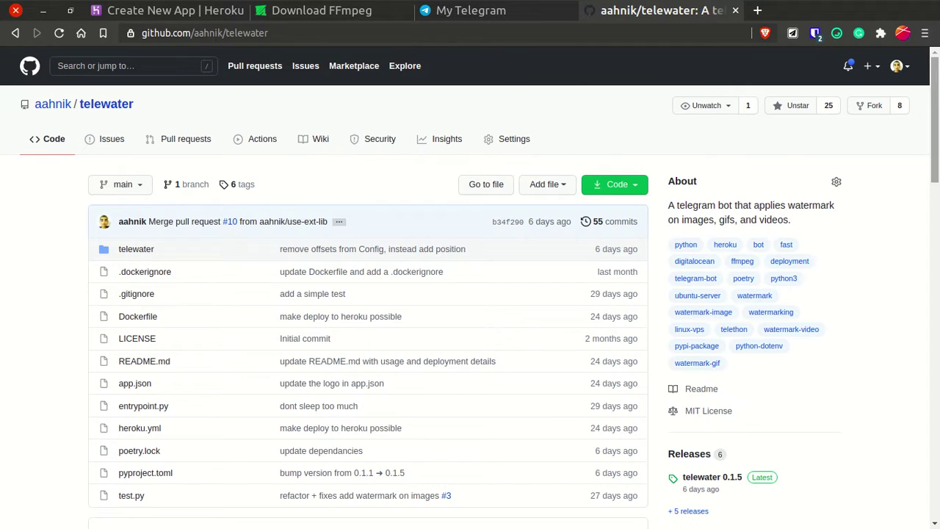
{"action": "left_click", "coordinate": [189, 13]}
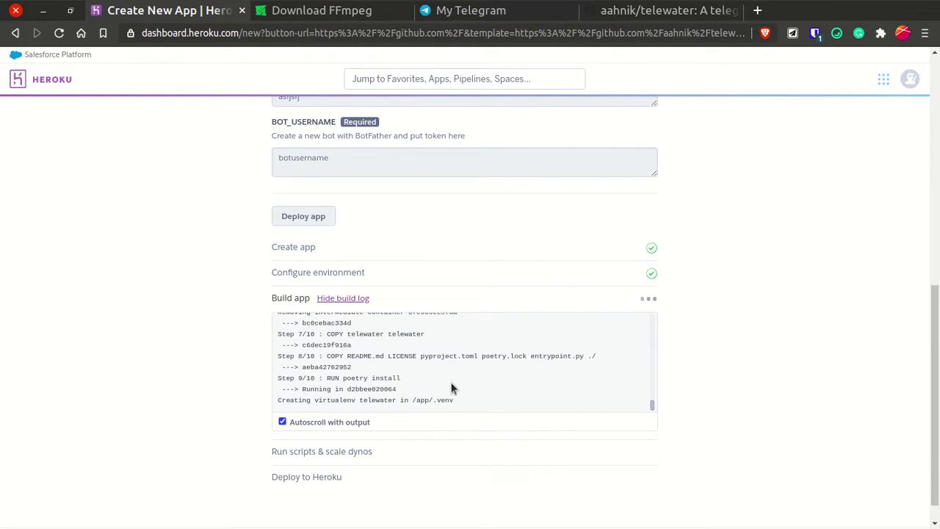
{"action": "scroll", "coordinate": [464, 313], "scroll_direction": "up", "scroll_amount": 6}
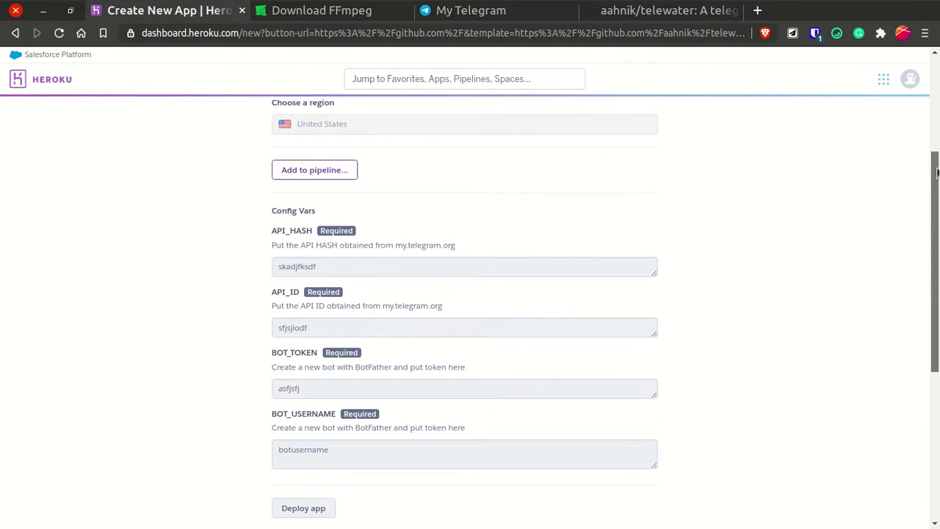
{"action": "scroll", "coordinate": [464, 314], "scroll_direction": "down", "scroll_amount": 6}
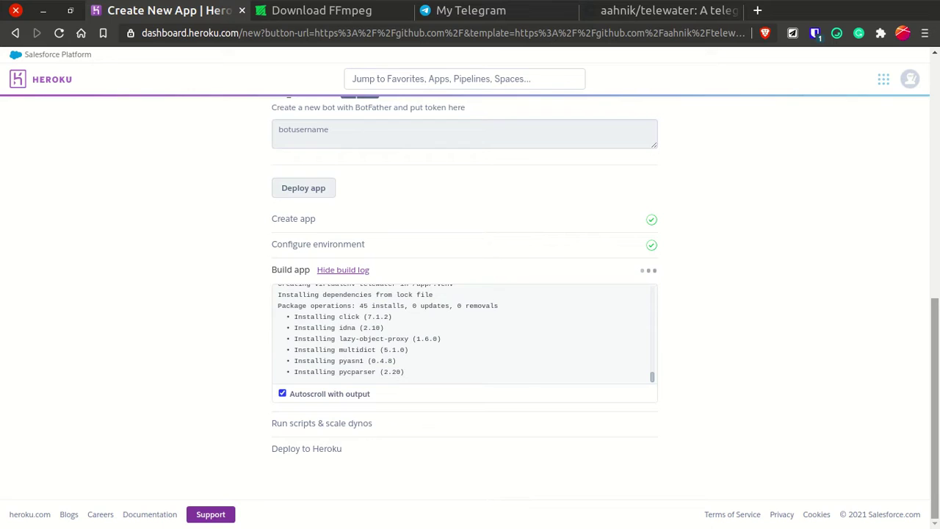
{"action": "left_click", "coordinate": [646, 10]}
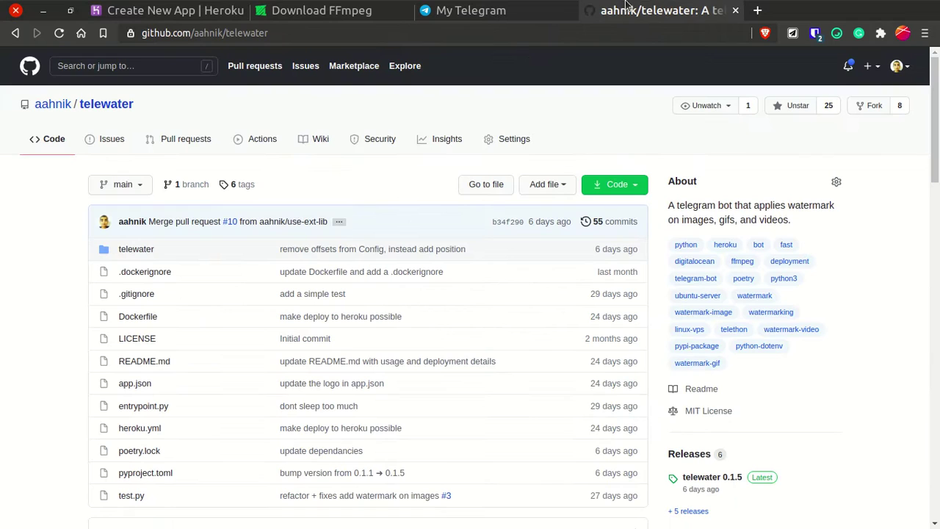
Step: Read the telewater wiki's Environment Variables page, including its export example
{"action": "left_click", "coordinate": [304, 143]}
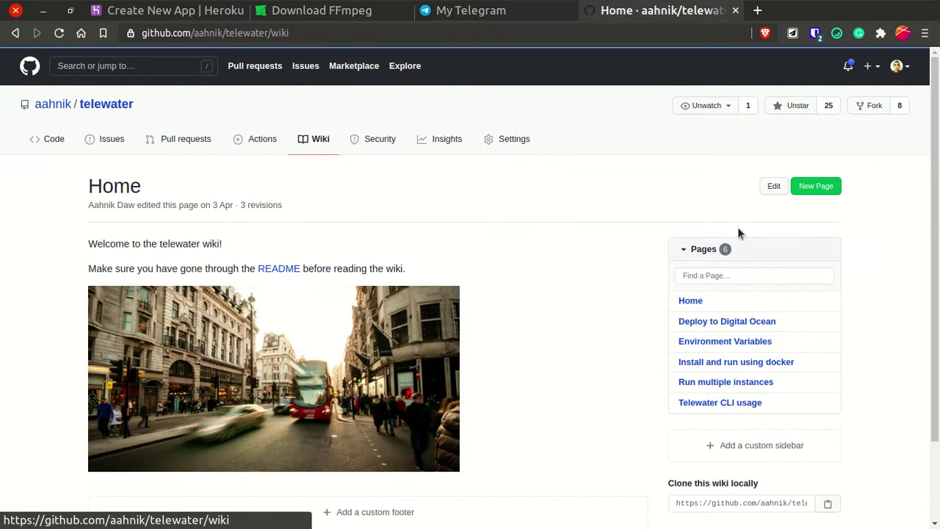
{"action": "left_click", "coordinate": [710, 343]}
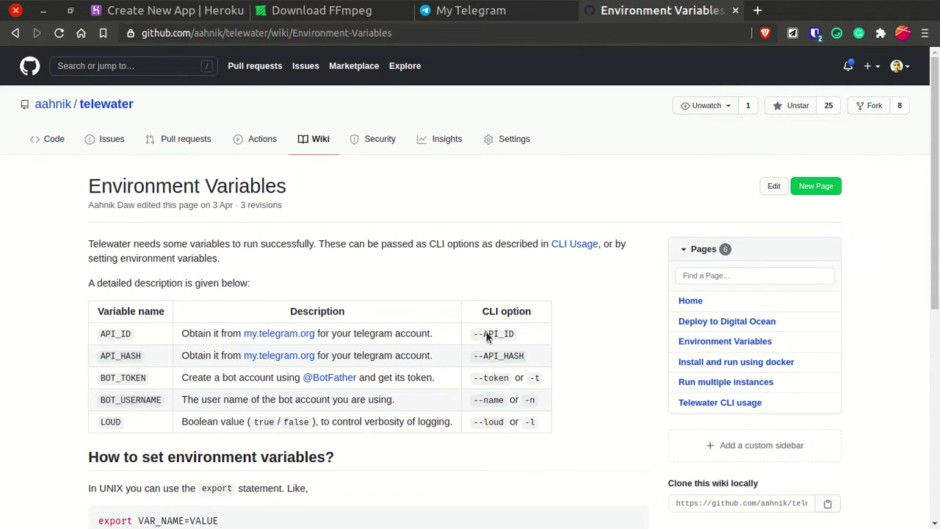
{"action": "scroll", "coordinate": [470, 293], "scroll_direction": "down", "scroll_amount": 3}
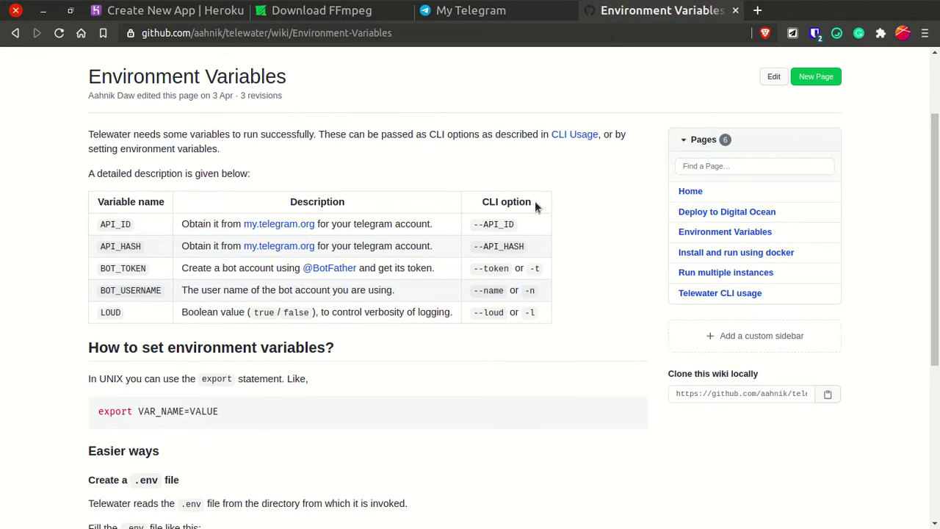
{"action": "scroll", "coordinate": [184, 349], "scroll_direction": "down", "scroll_amount": 3}
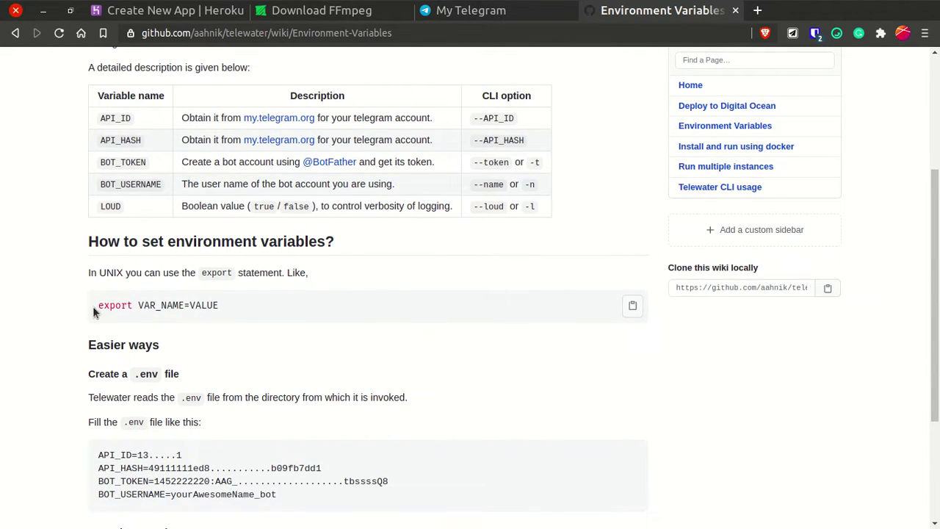
{"action": "left_click_drag", "start_coordinate": [93, 305], "coordinate": [268, 303]}
{"action": "left_click", "coordinate": [268, 302]}
{"action": "scroll", "coordinate": [367, 294], "scroll_direction": "down", "scroll_amount": 3}
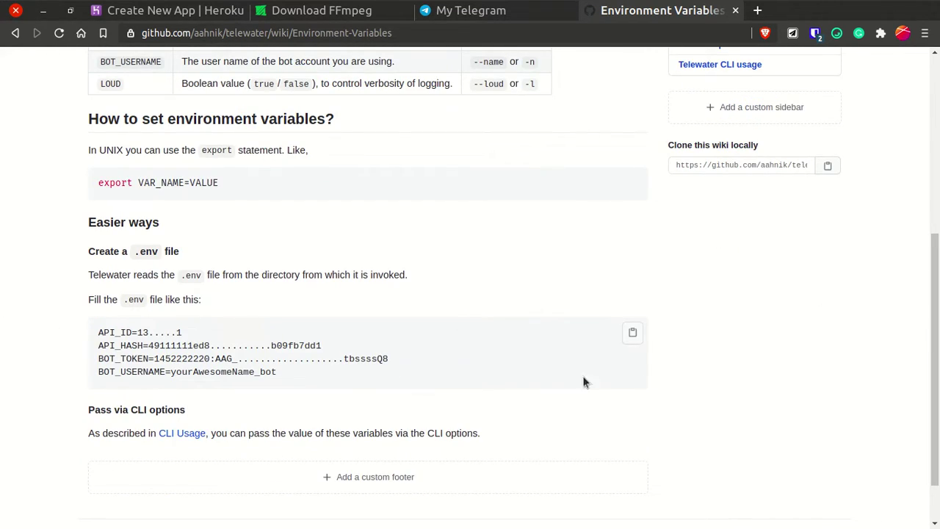
{"action": "scroll", "coordinate": [518, 379], "scroll_direction": "up", "scroll_amount": 5}
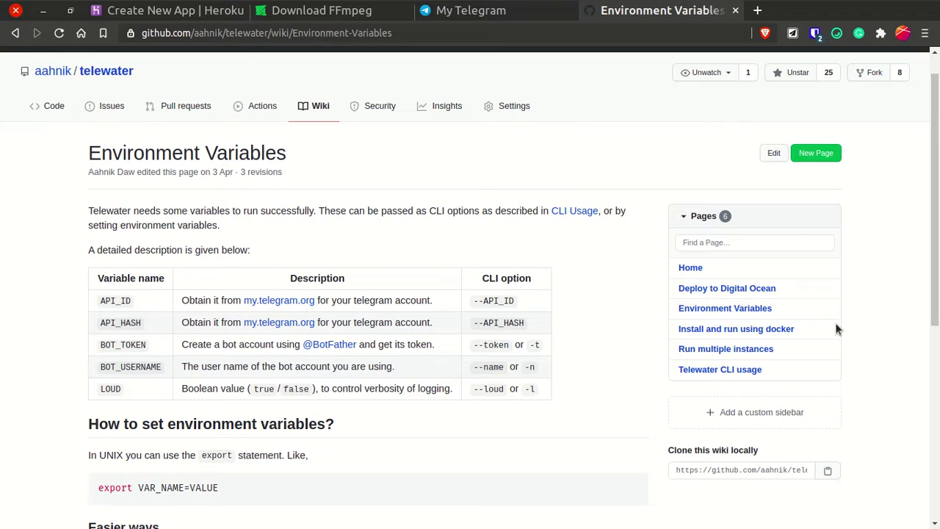
Step: Review the Telewater CLI usage page, then the Install and run using docker page
{"action": "left_click", "coordinate": [718, 369]}
{"action": "left_click_drag", "start_coordinate": [929, 188], "coordinate": [723, 305]}
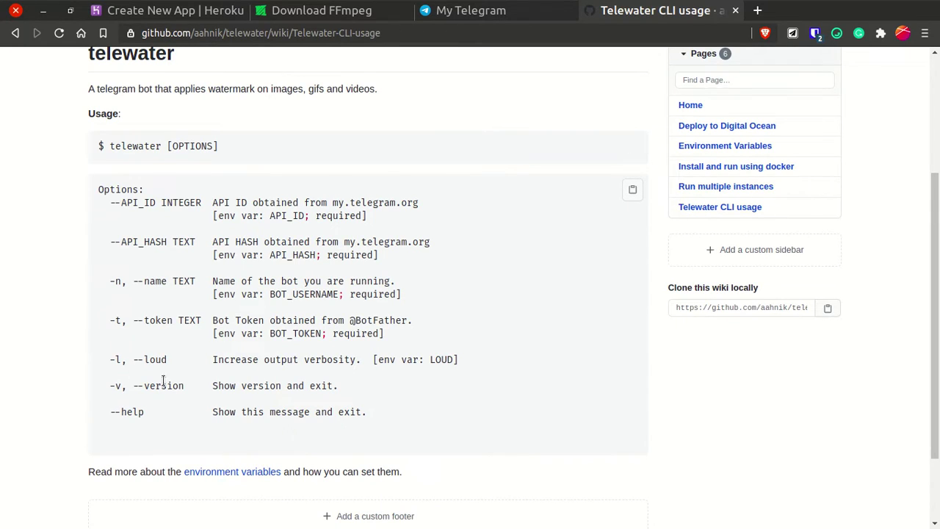
{"action": "scroll", "coordinate": [934, 309], "scroll_direction": "up", "scroll_amount": 1}
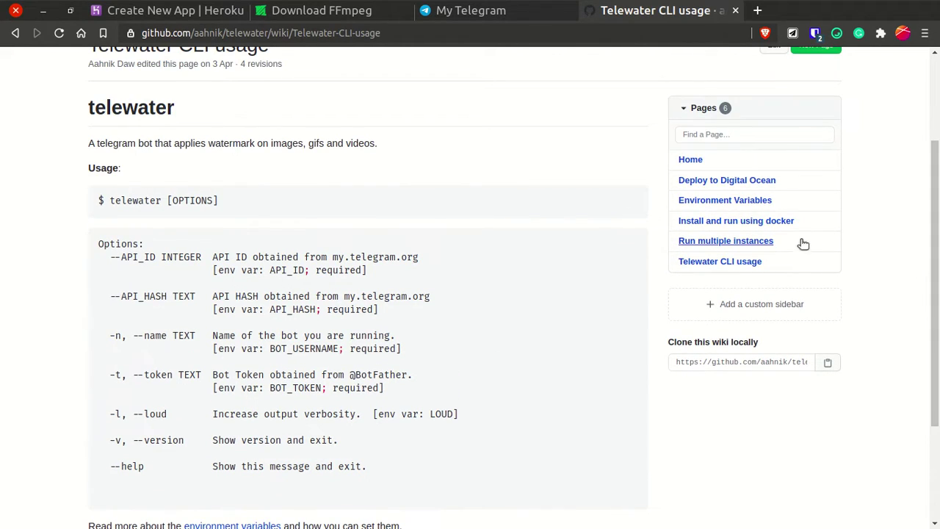
{"action": "left_click", "coordinate": [771, 227]}
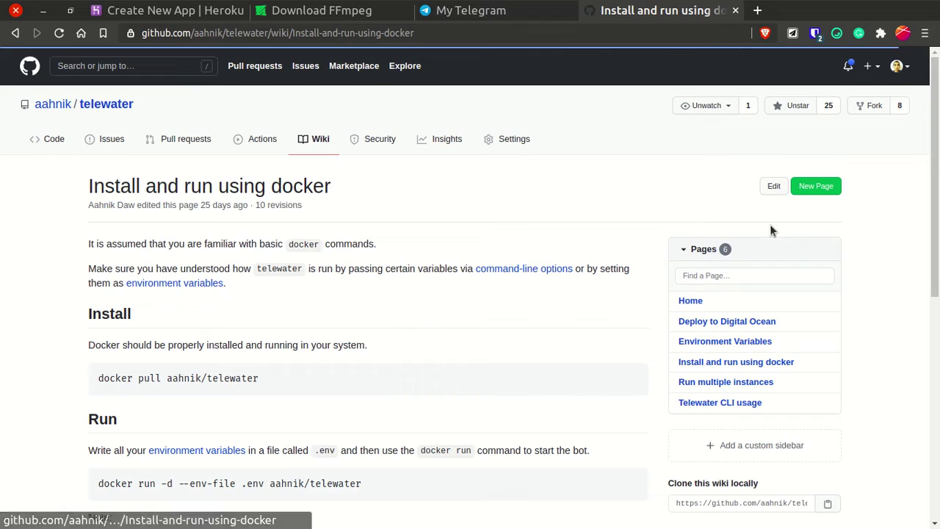
{"action": "scroll", "coordinate": [934, 184], "scroll_direction": "down", "scroll_amount": 3}
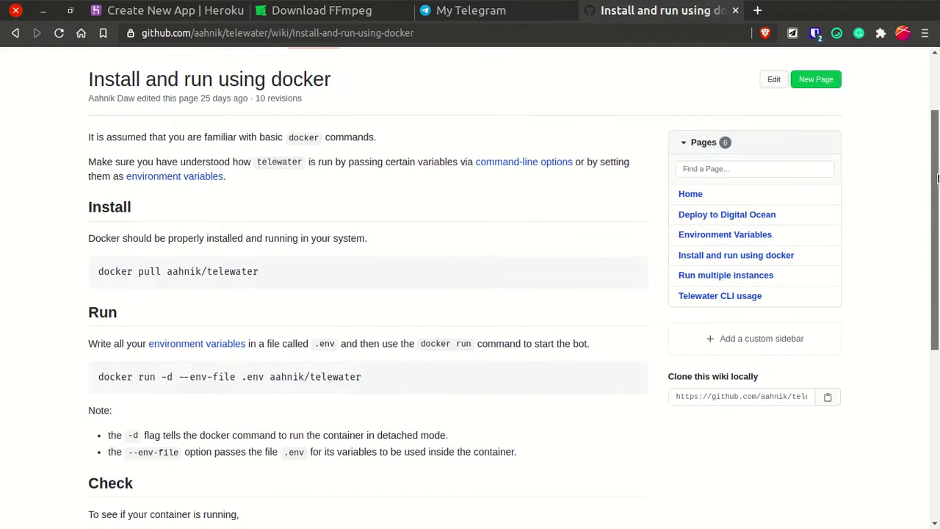
{"action": "scroll", "coordinate": [120, 279], "scroll_direction": "down", "scroll_amount": 2}
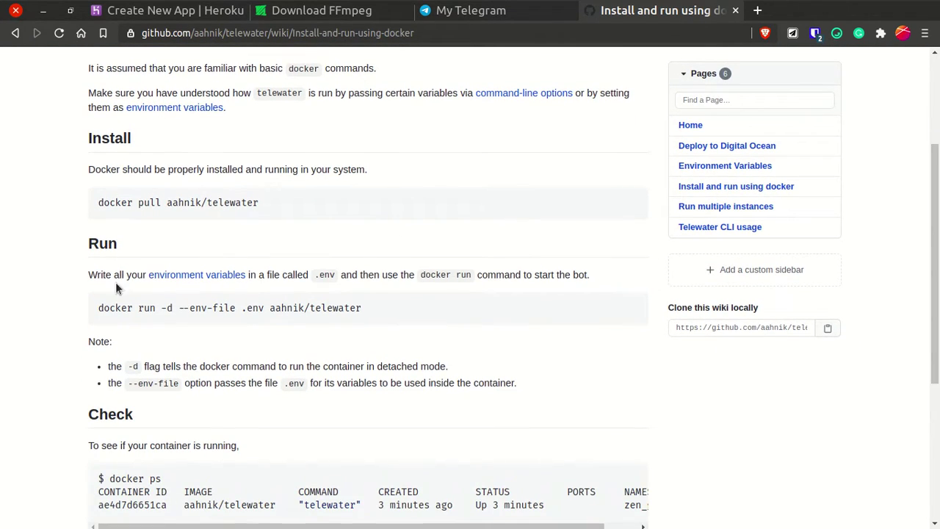